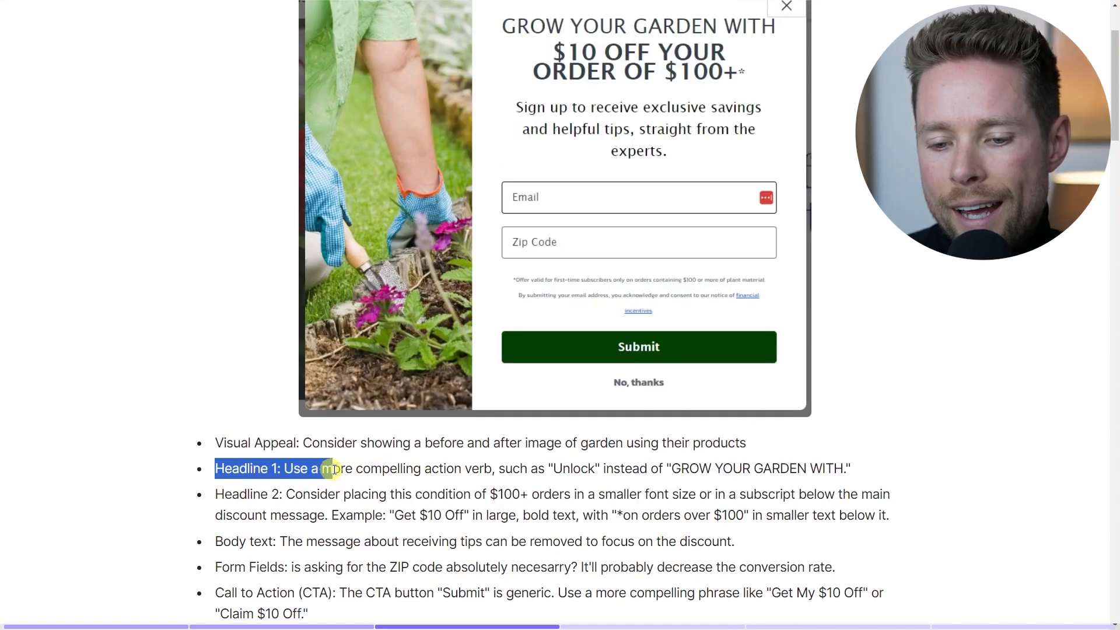
# Compare the garden popup's headline with the Headline 1 note, highlighting "Unlock" and the wording it should replace
pyautogui.scroll(1, 559, 81)
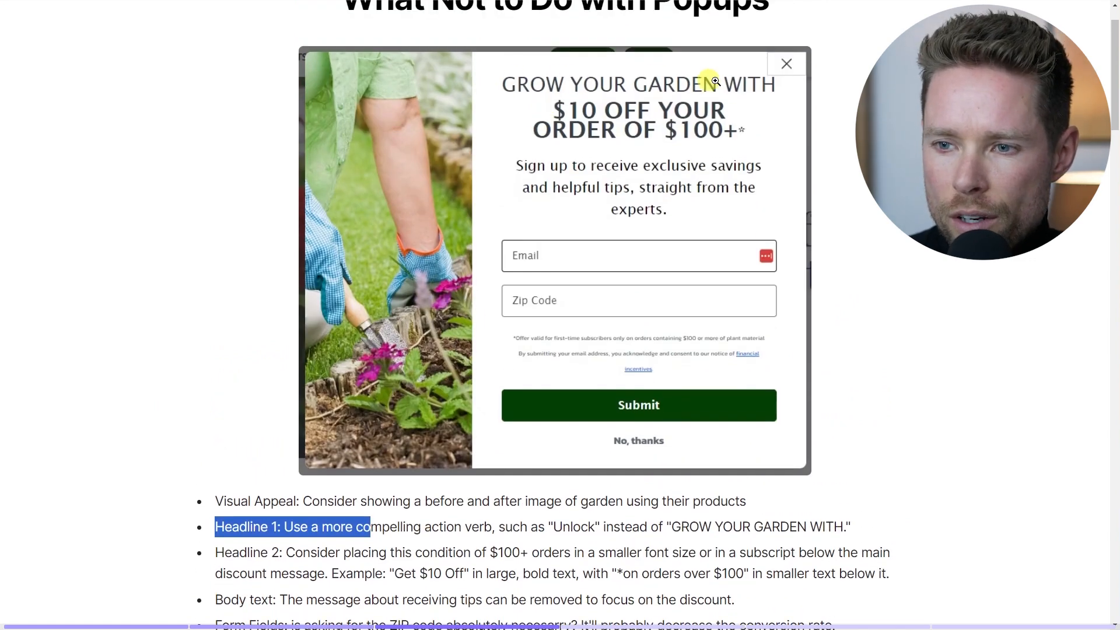
pyautogui.scroll(-1, 392, 462)
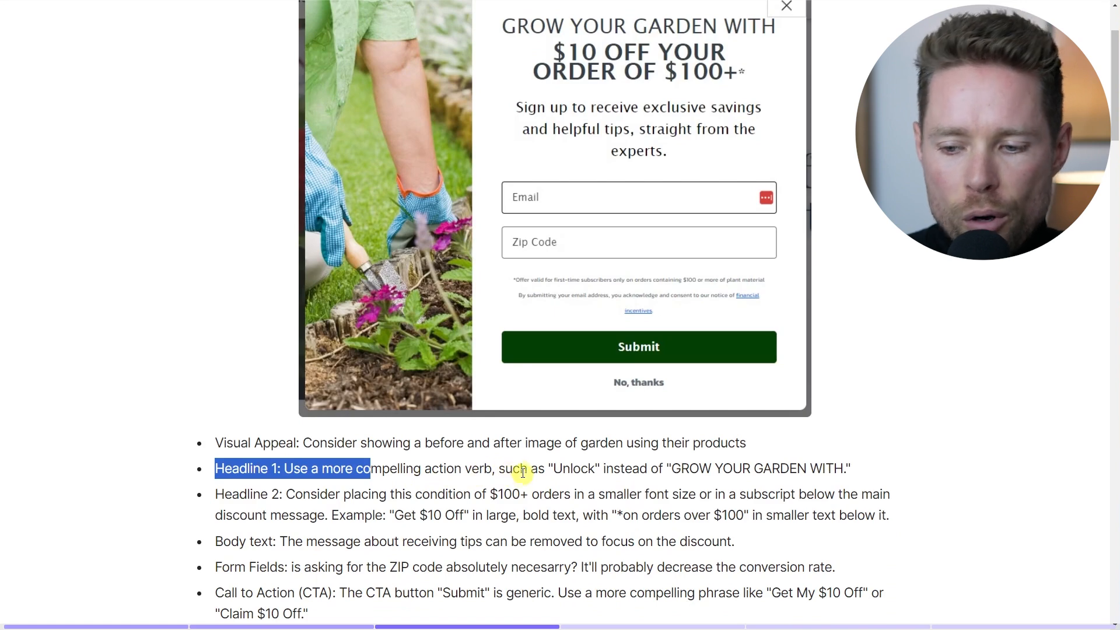
pyautogui.doubleClick(559, 468)
pyautogui.moveTo(606, 468); pyautogui.dragTo(851, 467)
pyautogui.scroll(1, 851, 468)
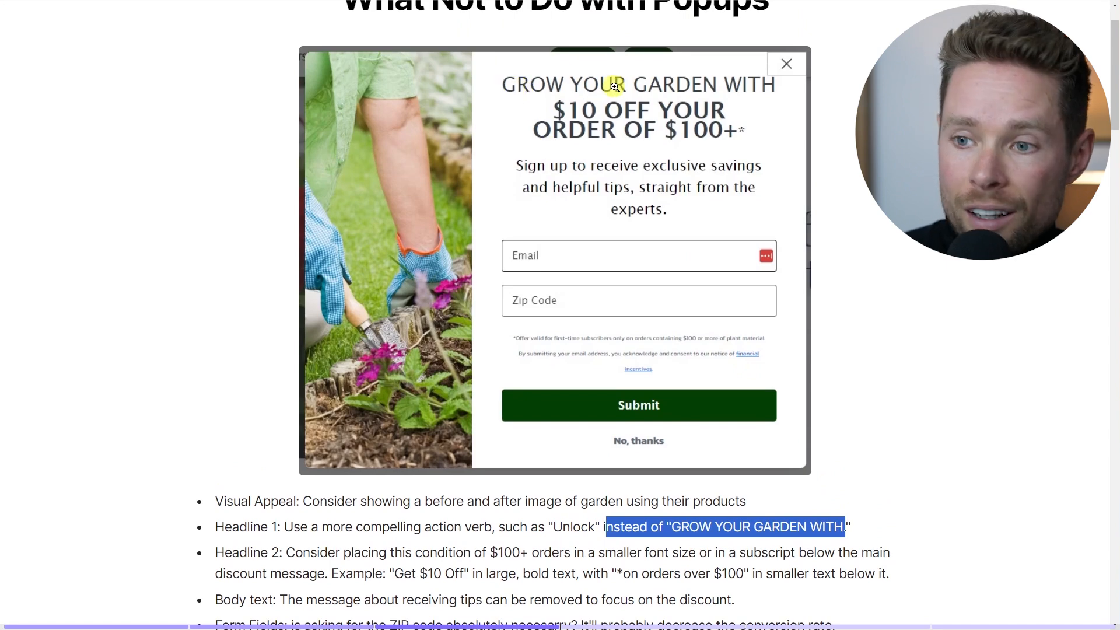
pyautogui.click(718, 99)
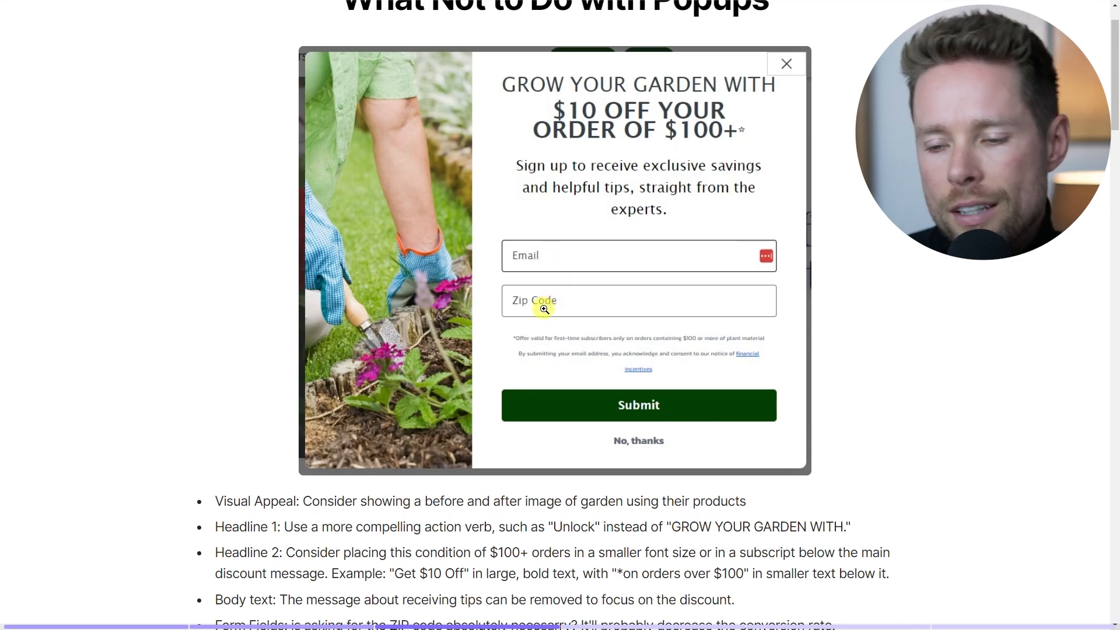
pyautogui.scroll(1, 544, 310)
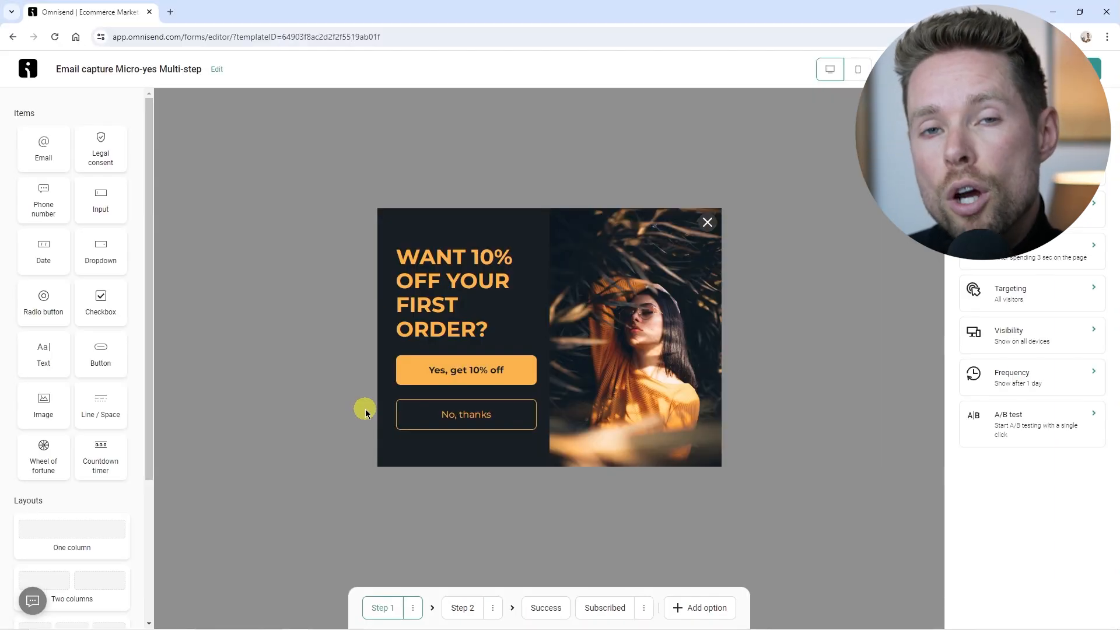
# Switch to the Omnisend form editor and compare Step 1 and Step 2 of the Email capture Micro-yes Multi-step popup
pyautogui.doubleClick(151, 37)
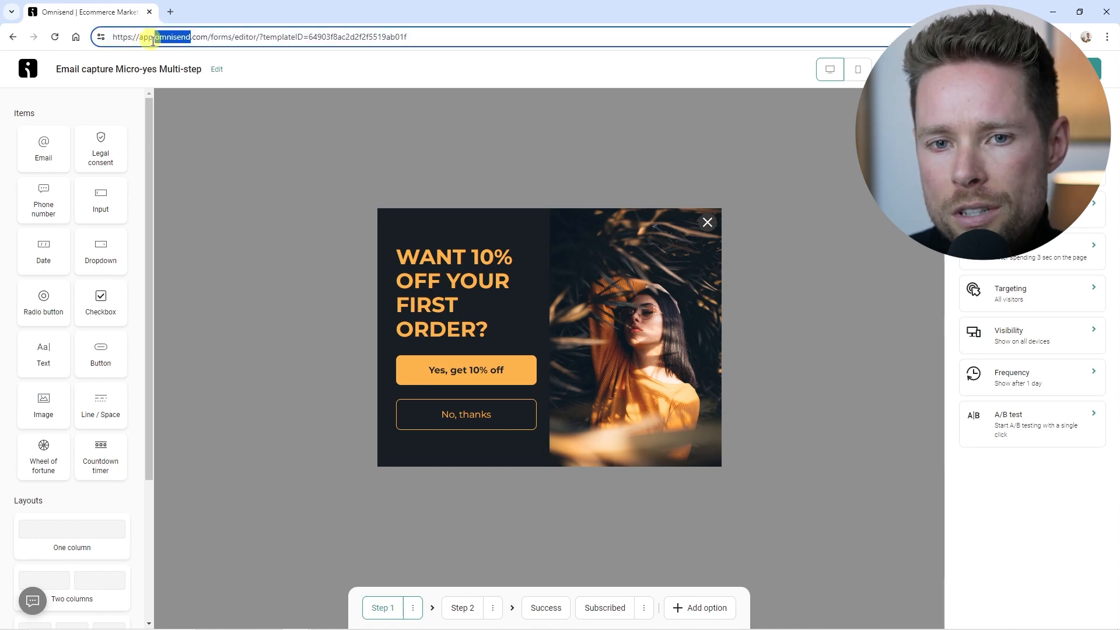
pyautogui.click(458, 607)
pyautogui.click(387, 611)
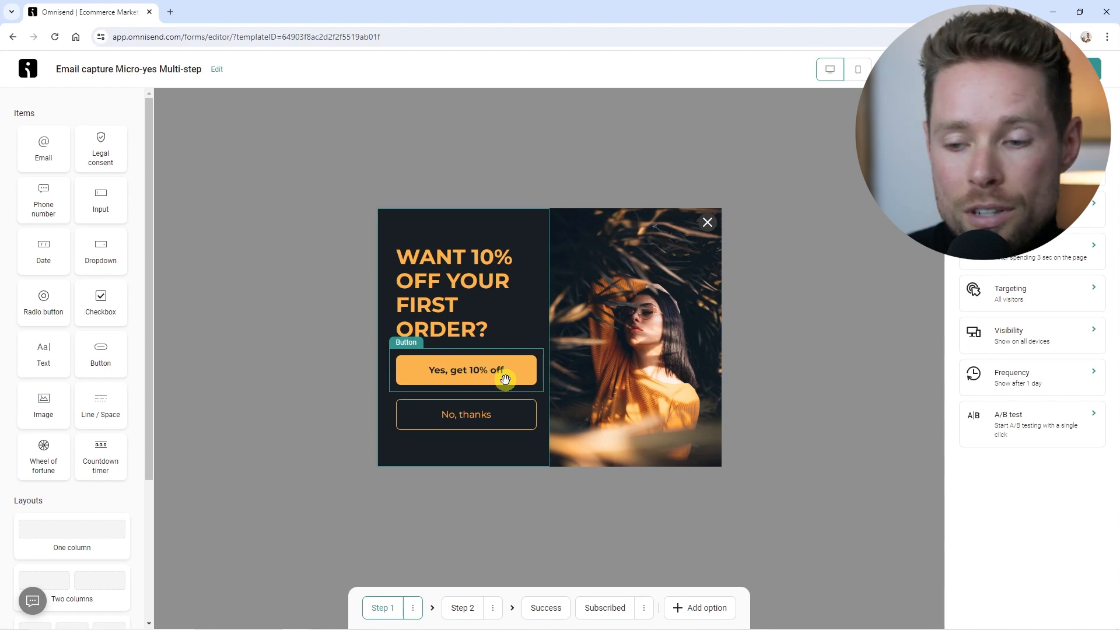
pyautogui.click(463, 608)
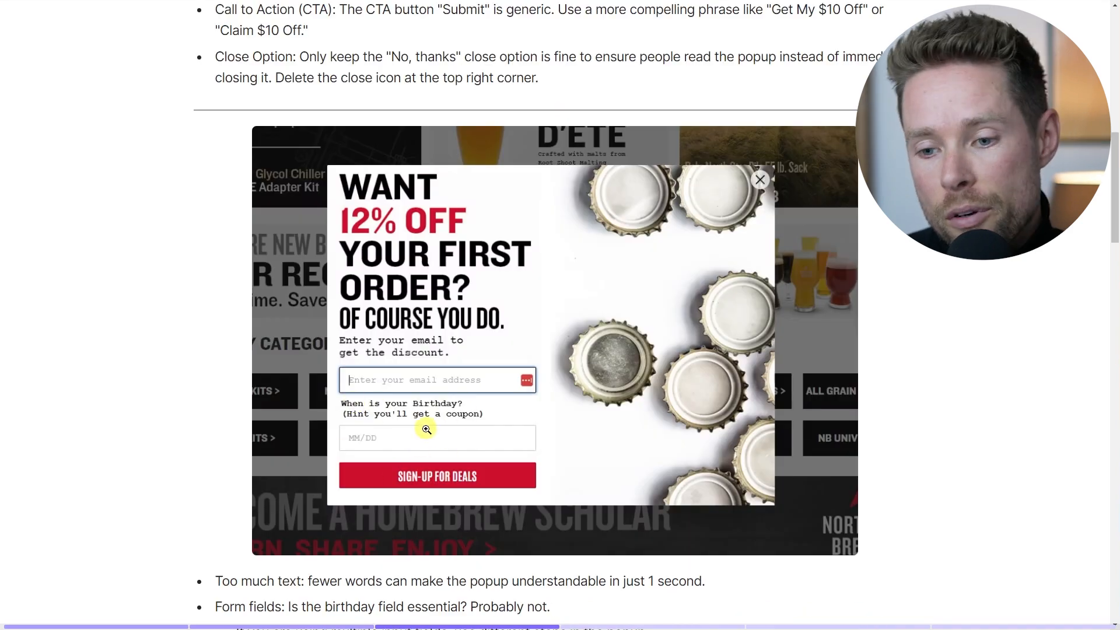
pyautogui.scroll(5, 427, 429)
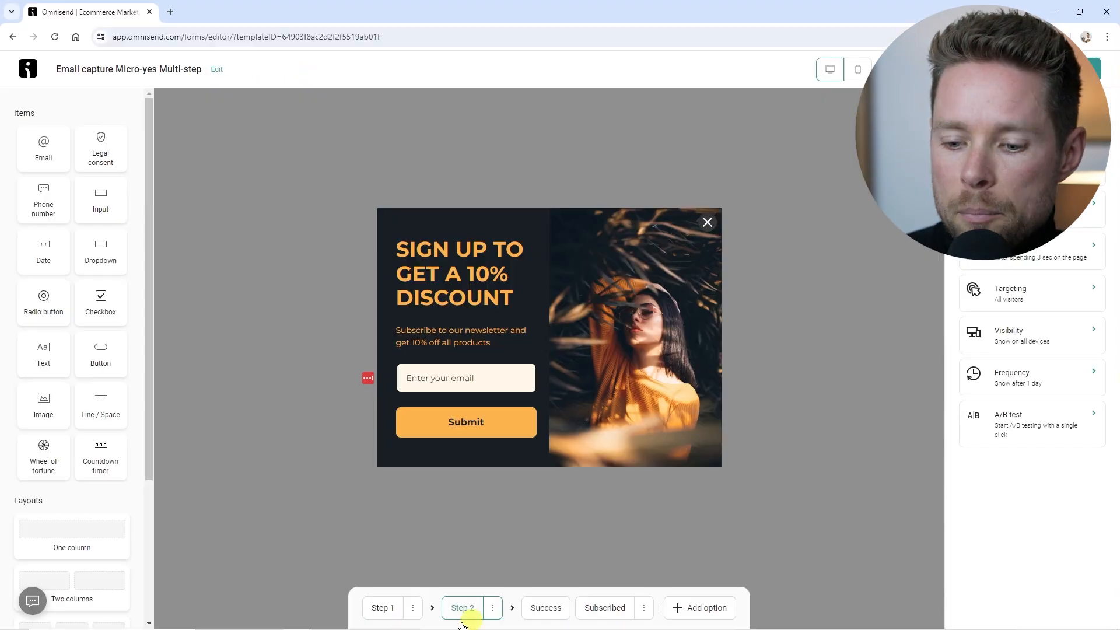
pyautogui.click(458, 607)
pyautogui.click(376, 606)
pyautogui.click(459, 607)
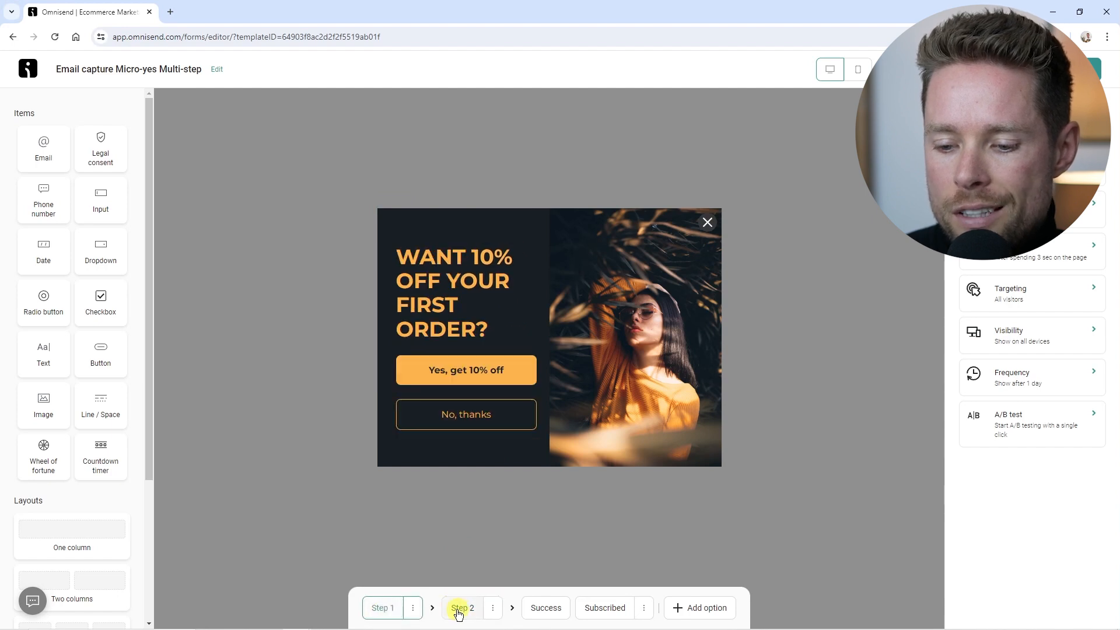
pyautogui.click(462, 608)
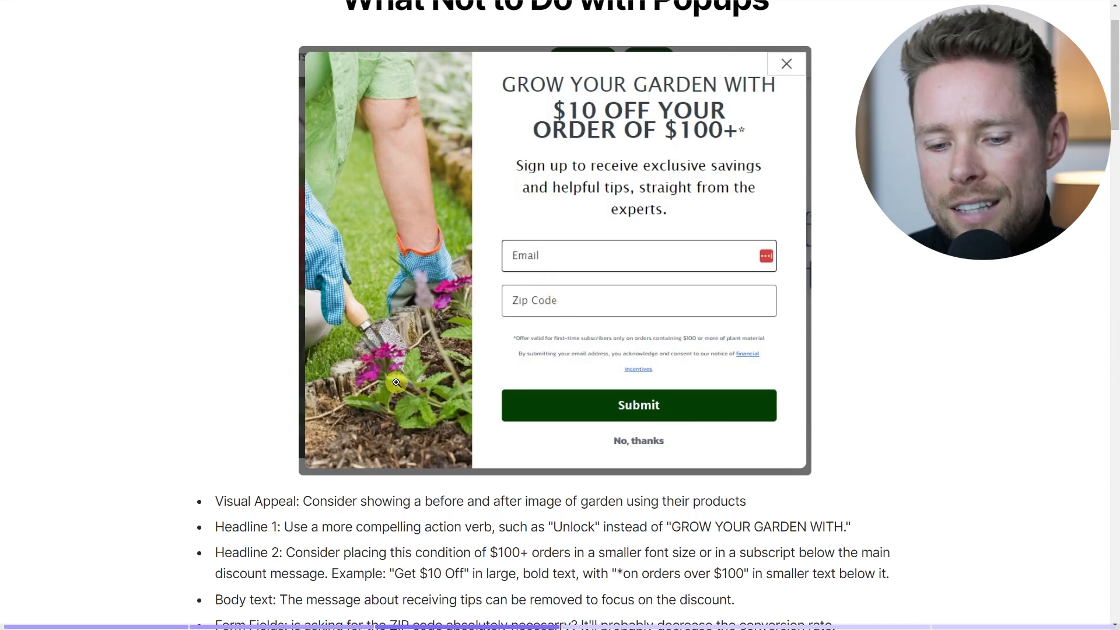
# Return to the popup notes and highlight the garden popup's call-to-action advice to use a more compelling phrase like "Get My $10 Off"
pyautogui.scroll(-3, 394, 379)
pyautogui.scroll(3, 393, 379)
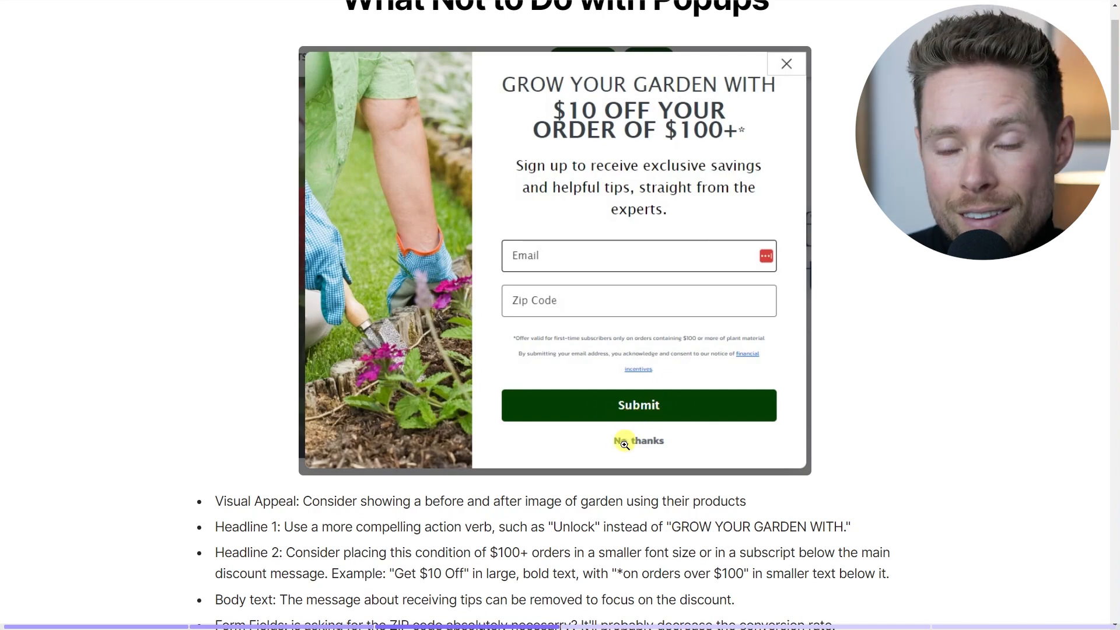
pyautogui.scroll(-2, 627, 440)
pyautogui.moveTo(558, 534); pyautogui.dragTo(887, 533)
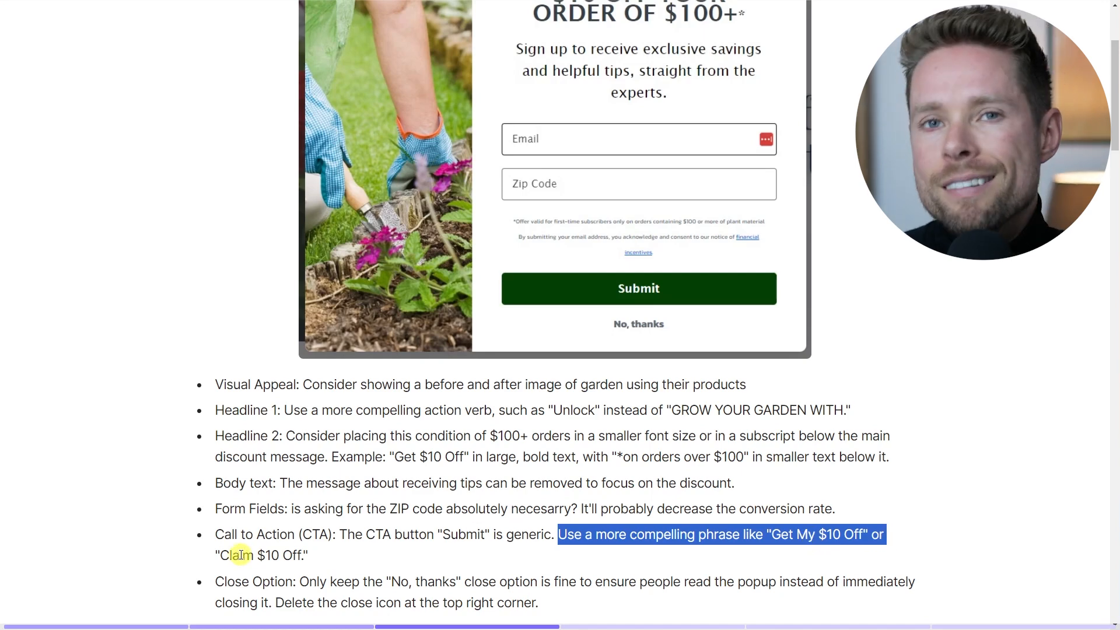
# Review the 12% off popup and highlight its notes on the generic call-to-action button and the more action-oriented phrase
pyautogui.scroll(-10, 432, 482)
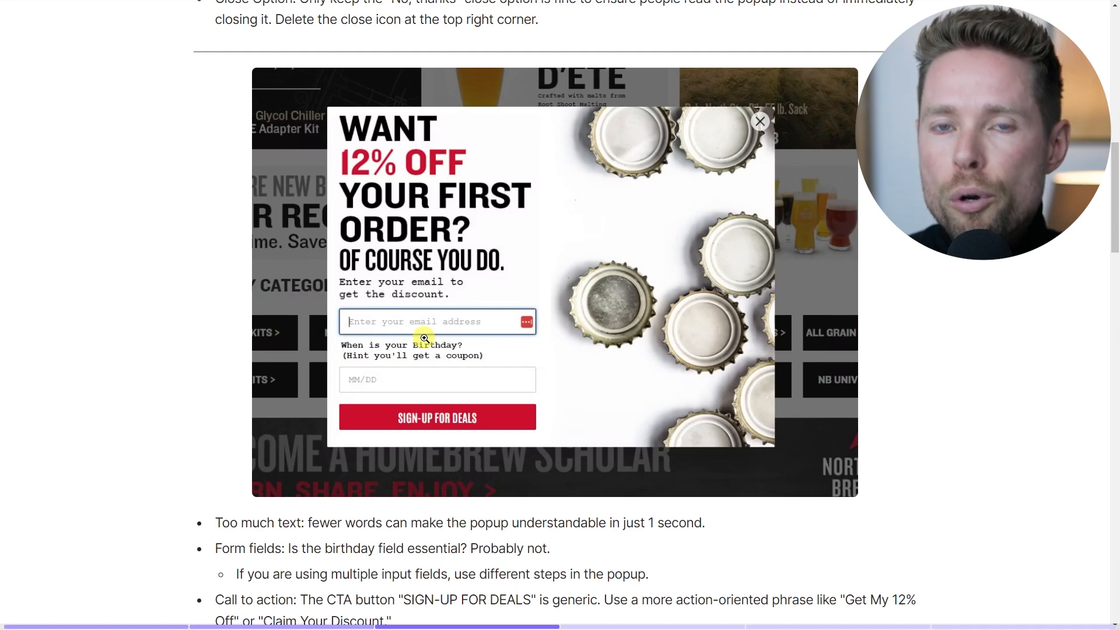
pyautogui.scroll(-1, 411, 335)
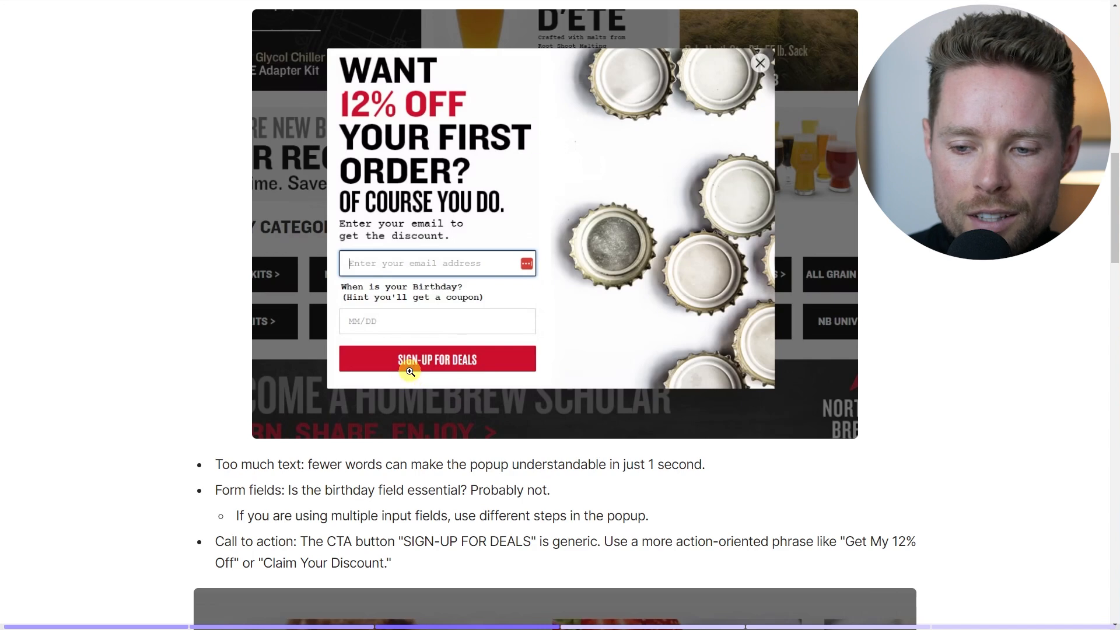
pyautogui.moveTo(299, 541); pyautogui.dragTo(595, 538)
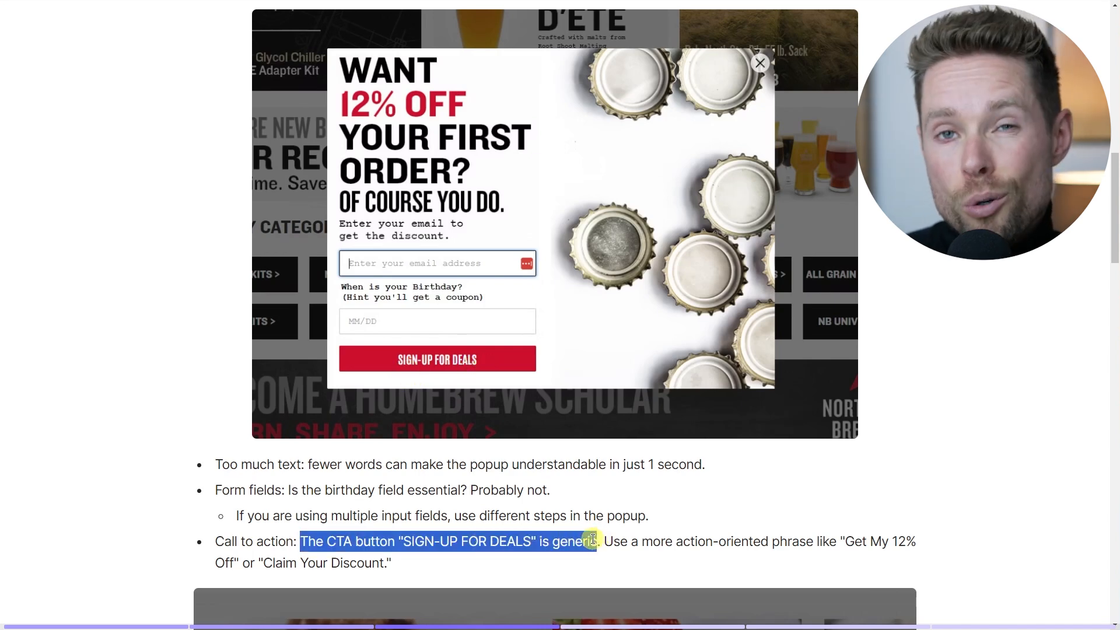
pyautogui.moveTo(607, 541); pyautogui.dragTo(914, 542)
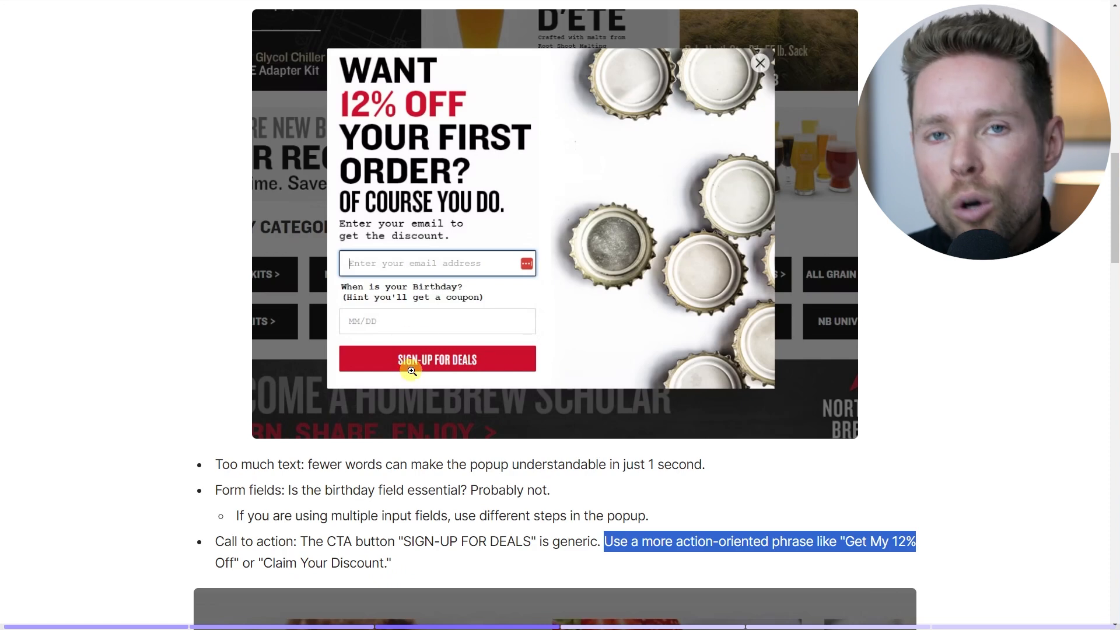
# Examine the "Here's 10% Off On Us" popup against the previous example and highlight its suggested button text change
pyautogui.scroll(-10, 414, 365)
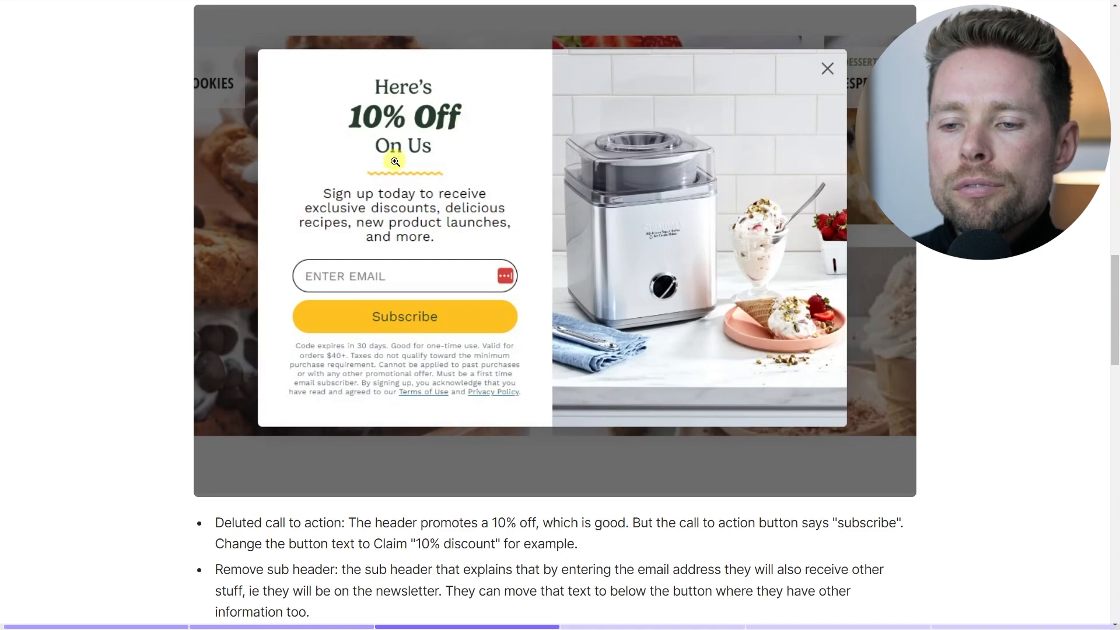
pyautogui.scroll(8, 388, 332)
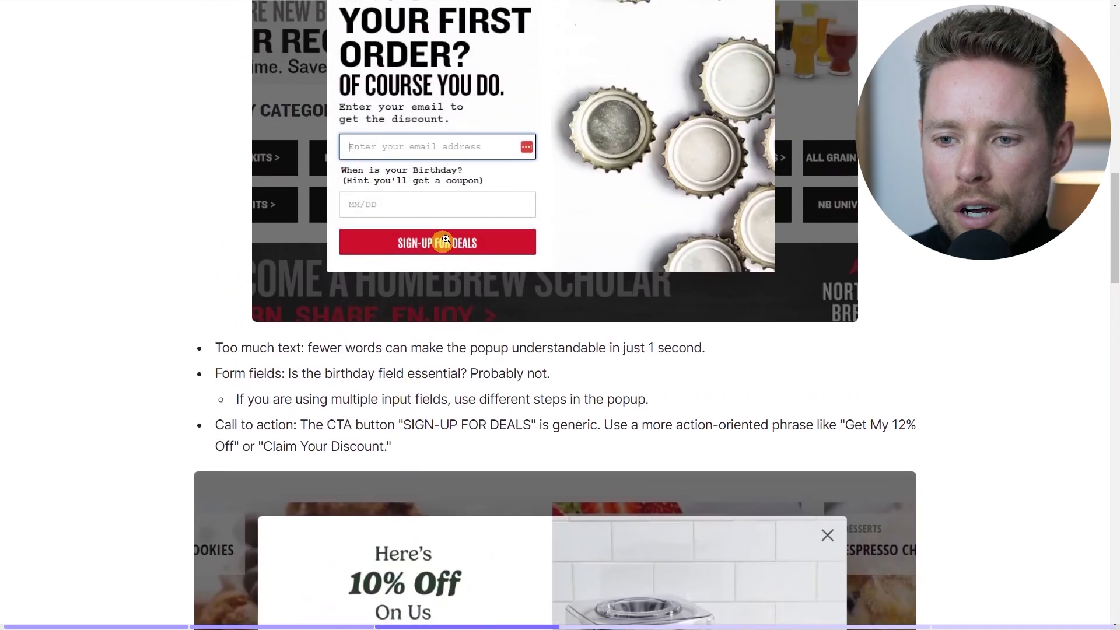
pyautogui.scroll(-6, 430, 280)
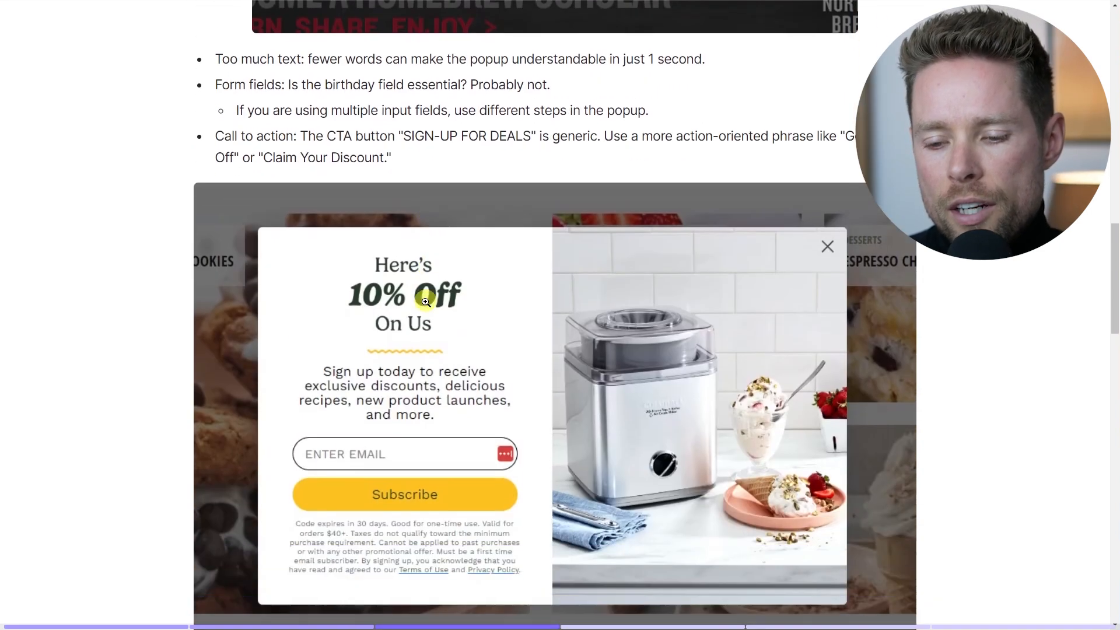
pyautogui.scroll(-1, 407, 434)
pyautogui.scroll(-1, 463, 381)
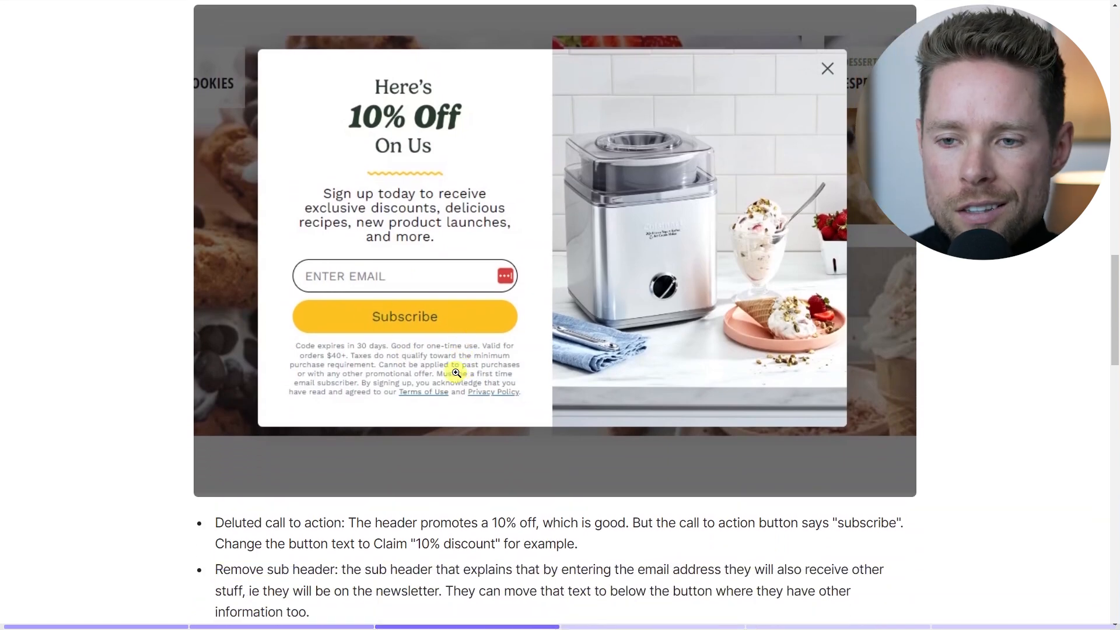
pyautogui.moveTo(215, 544); pyautogui.dragTo(585, 545)
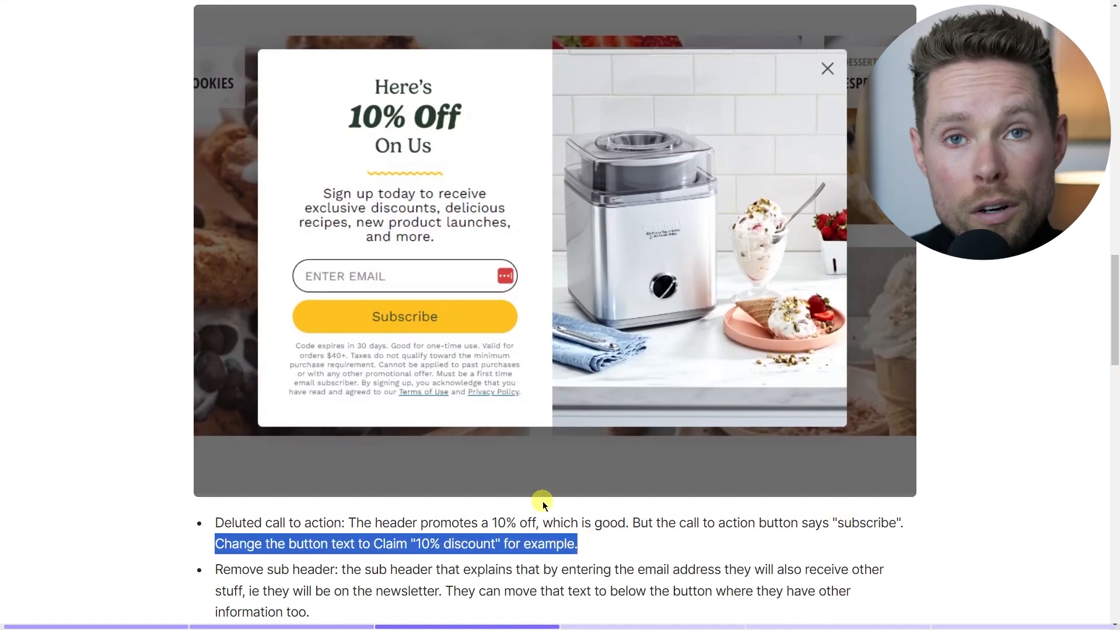
# Review the "Unlock 20% Off" and "Save 10%" popups and highlight the suggested "Claim 20% OFF" button wording
pyautogui.scroll(-10, 754, 322)
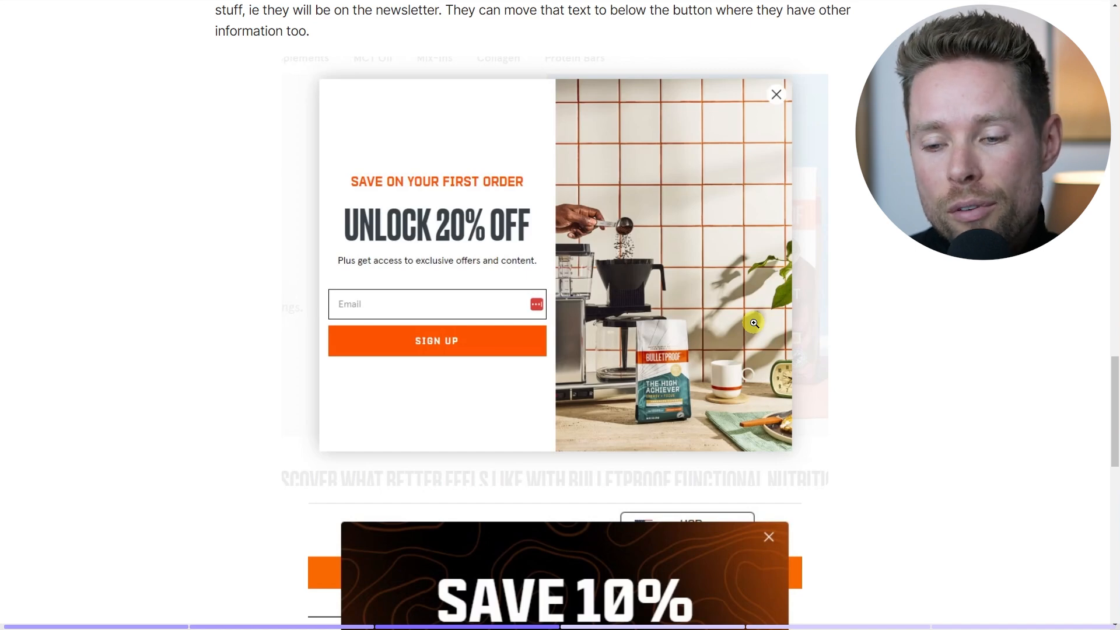
pyautogui.scroll(-1, 723, 336)
pyautogui.scroll(1, 465, 249)
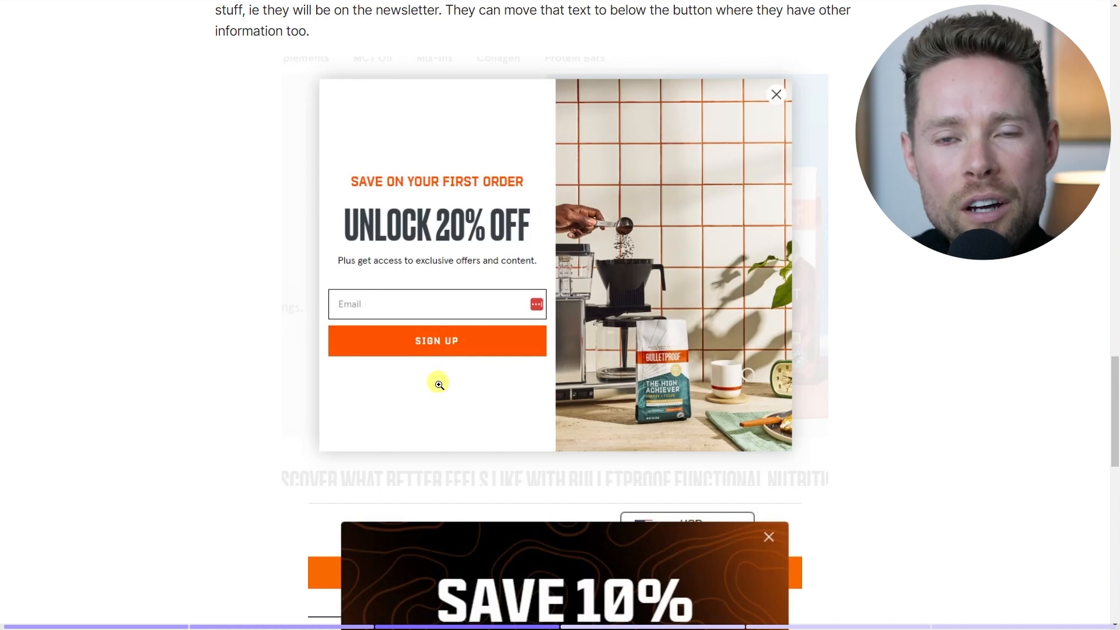
pyautogui.scroll(-6, 437, 383)
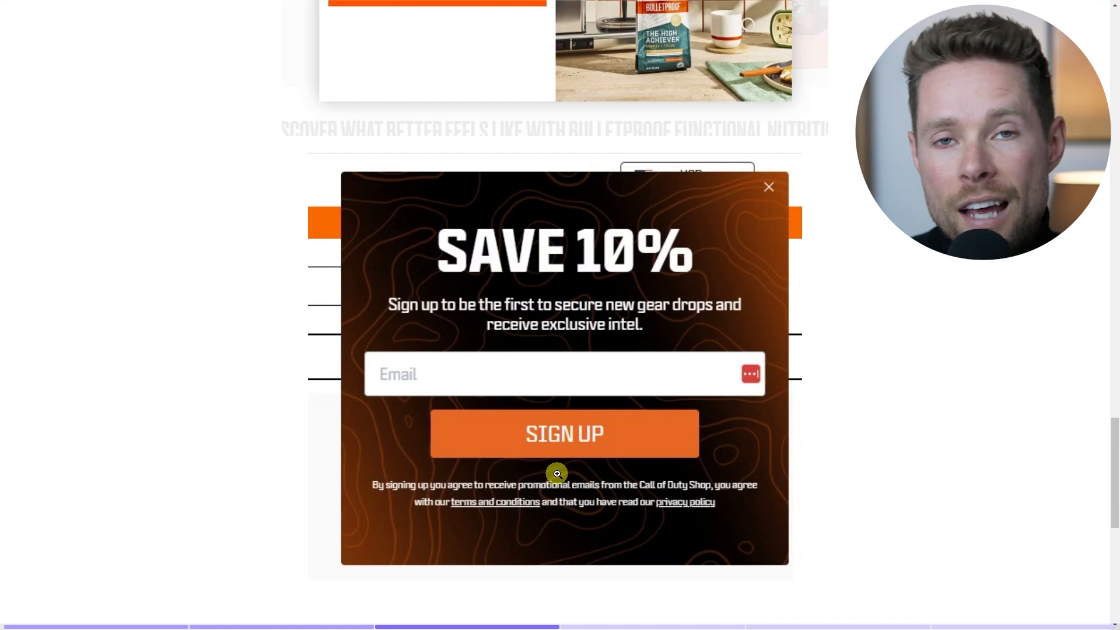
pyautogui.scroll(-1, 571, 467)
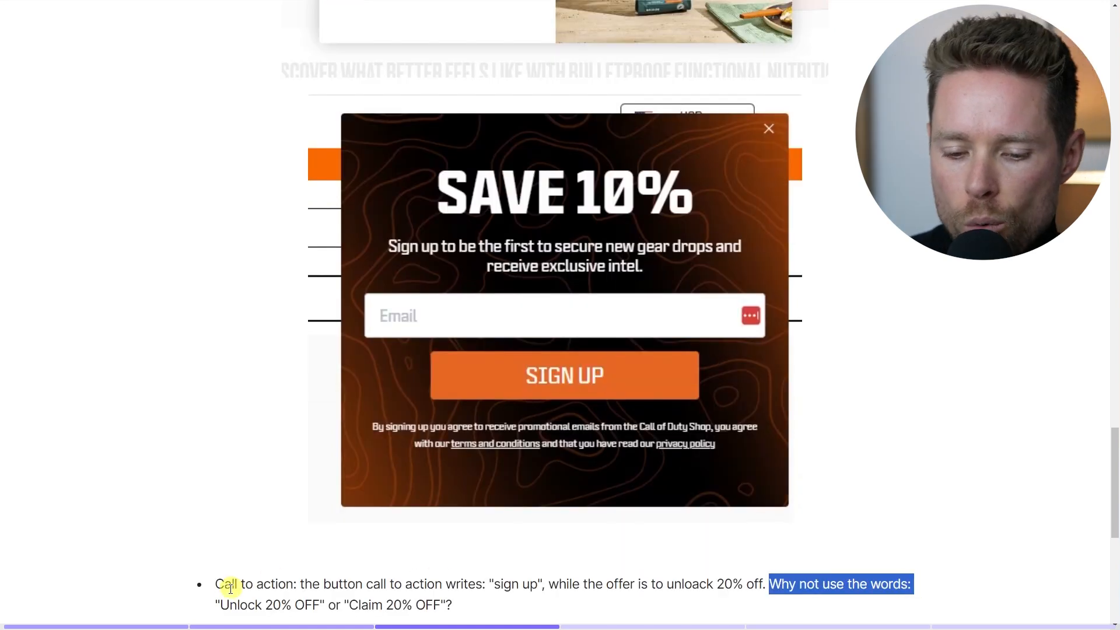
pyautogui.click(216, 604)
pyautogui.moveTo(344, 604); pyautogui.dragTo(450, 610)
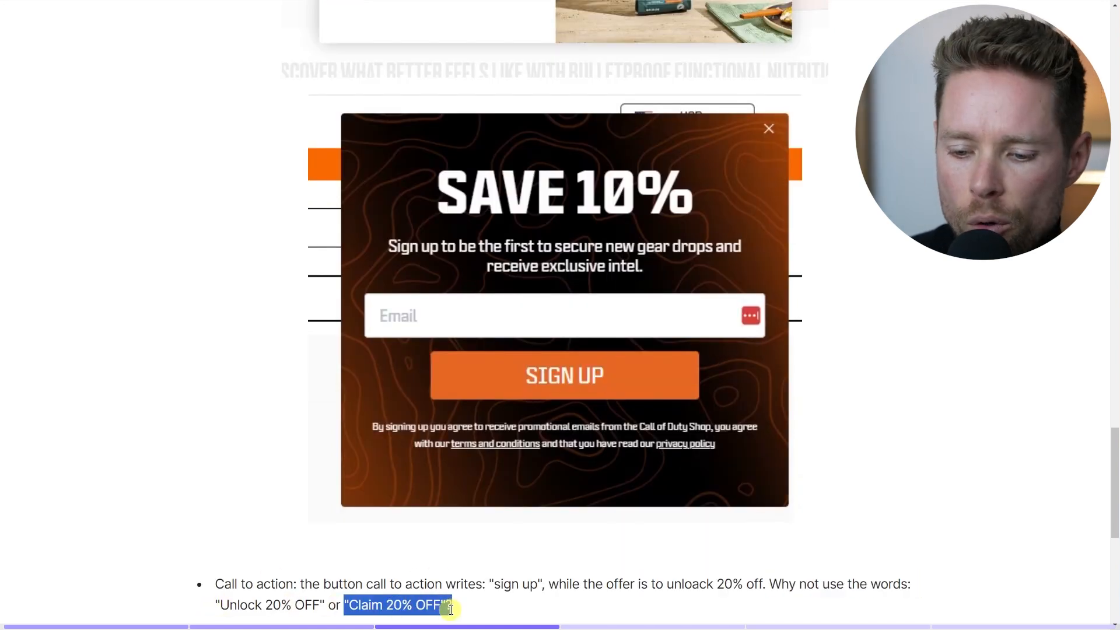
pyautogui.scroll(-1, 461, 583)
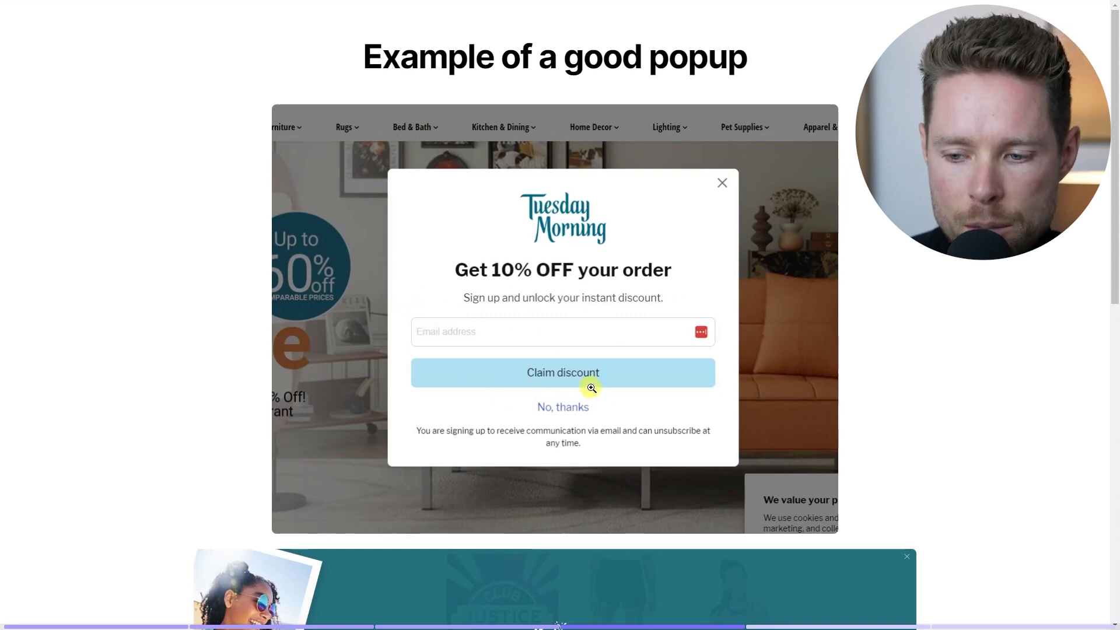
# Examine the good popup examples, comparing the Justice popup's grade selection step with its email entry step
pyautogui.scroll(-8, 598, 388)
pyautogui.scroll(1, 490, 265)
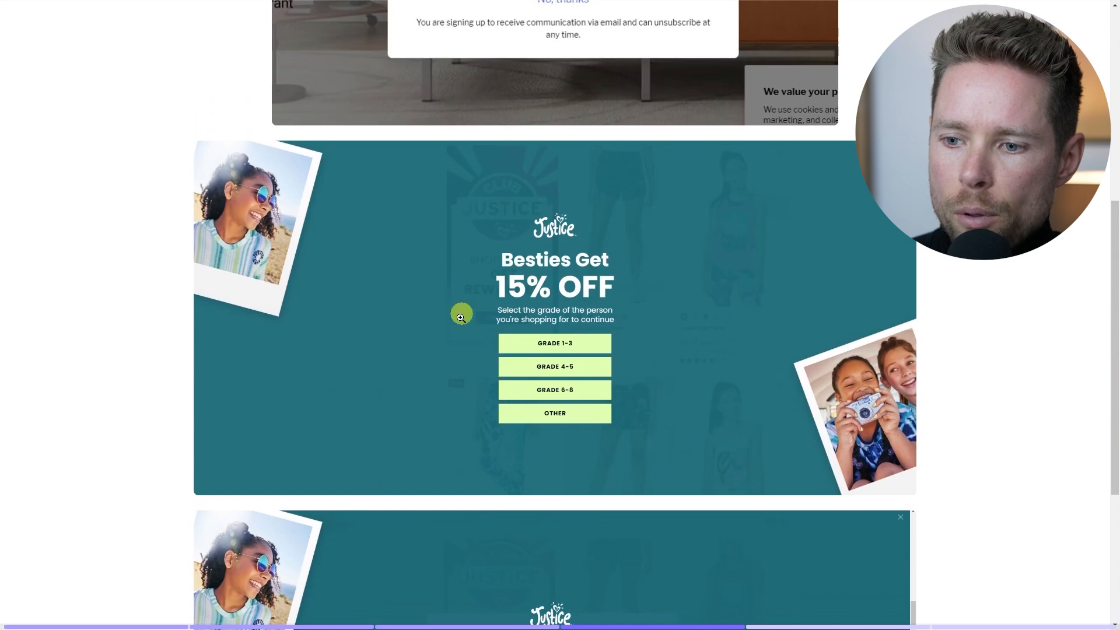
pyautogui.scroll(-1, 461, 328)
pyautogui.scroll(-4, 461, 328)
pyautogui.scroll(5, 615, 499)
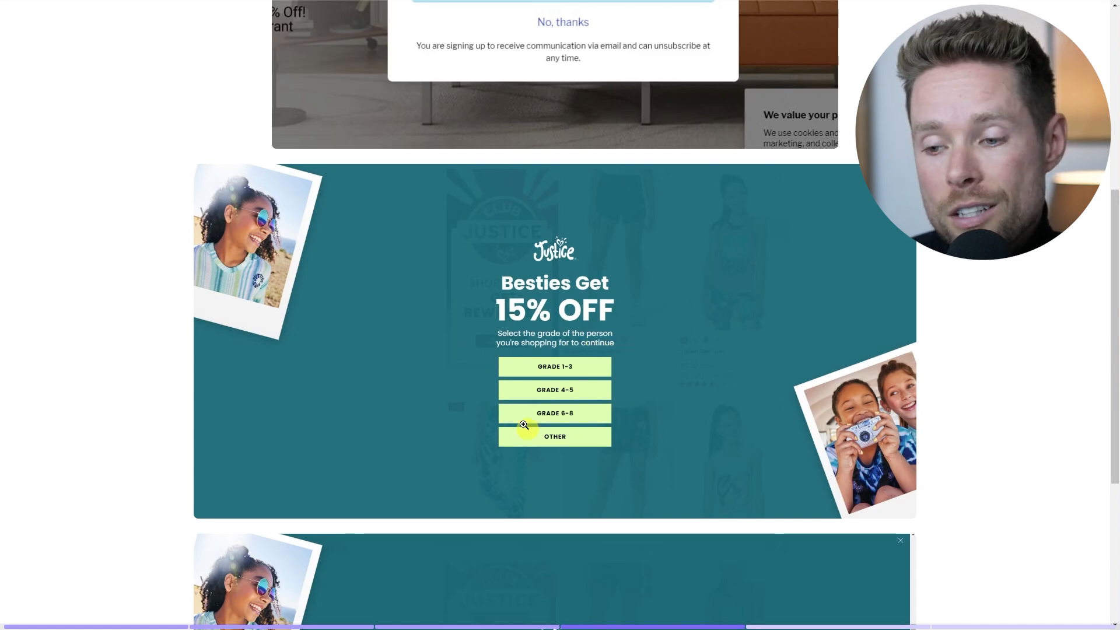
pyautogui.scroll(-5, 625, 425)
pyautogui.scroll(4, 631, 364)
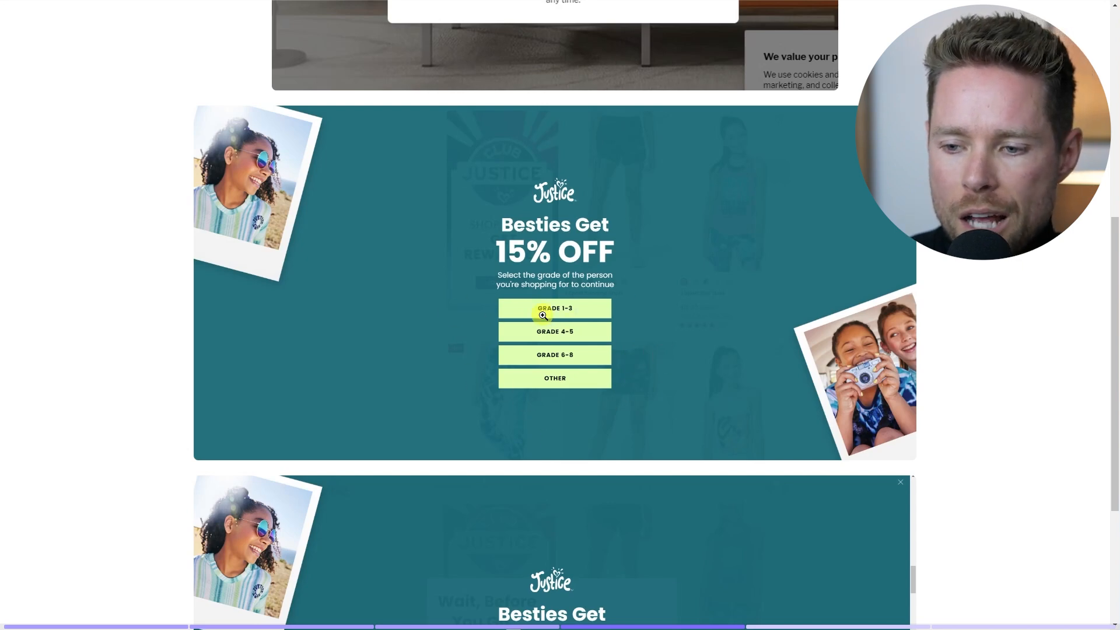
pyautogui.scroll(-4, 592, 397)
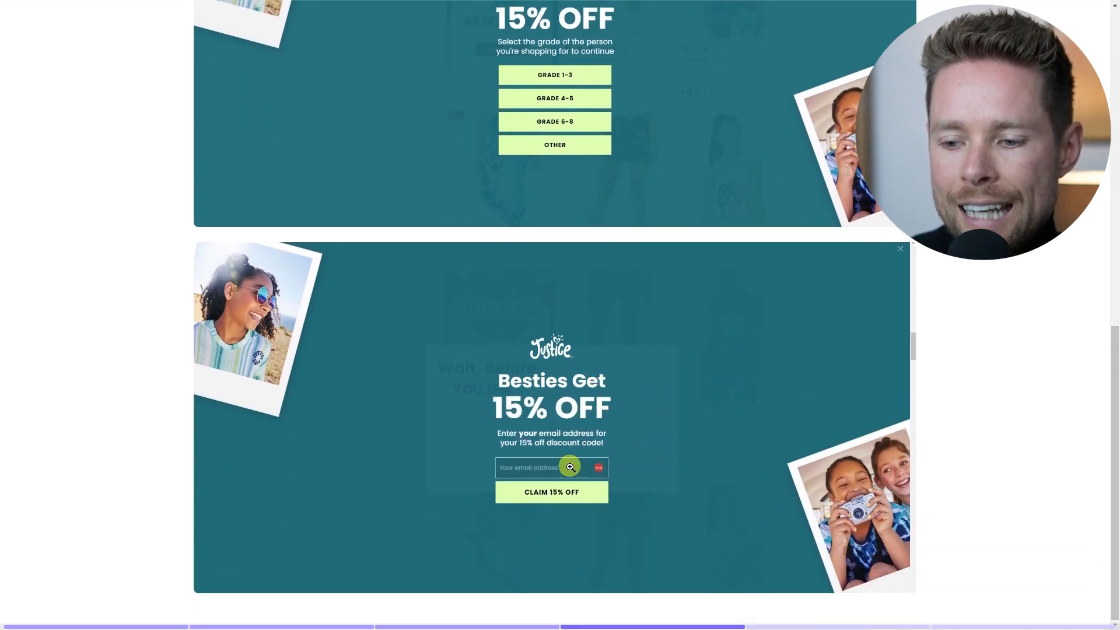
pyautogui.scroll(1, 471, 483)
pyautogui.scroll(-1, 471, 482)
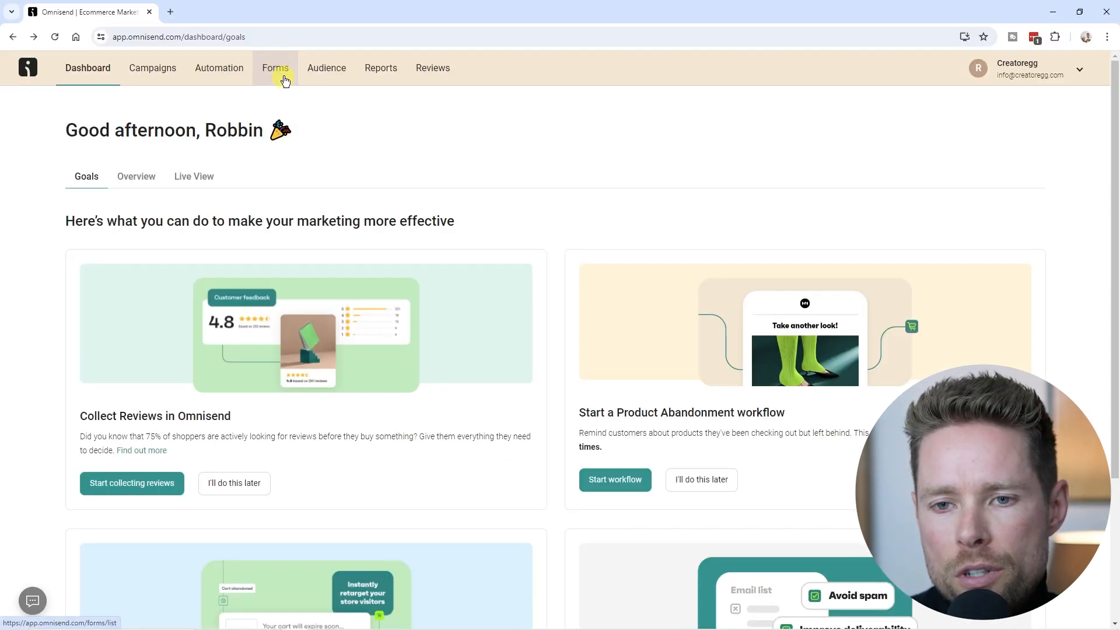
# Start a new form and browse the recommended and full set of form templates
pyautogui.click(278, 71)
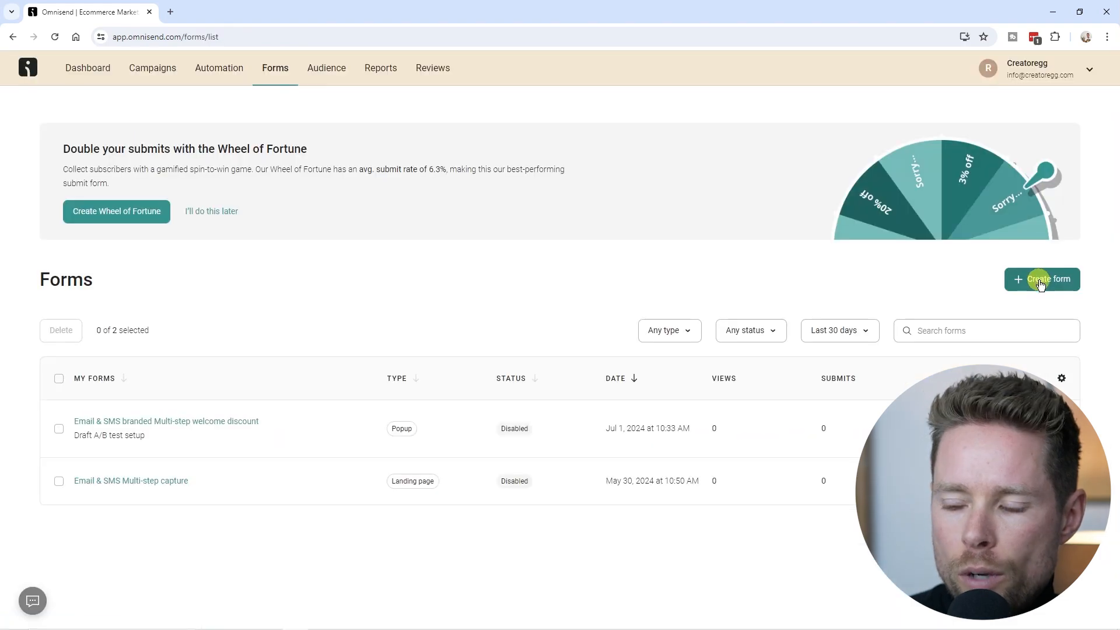
pyautogui.click(1052, 283)
pyautogui.scroll(-20, 1114, 458)
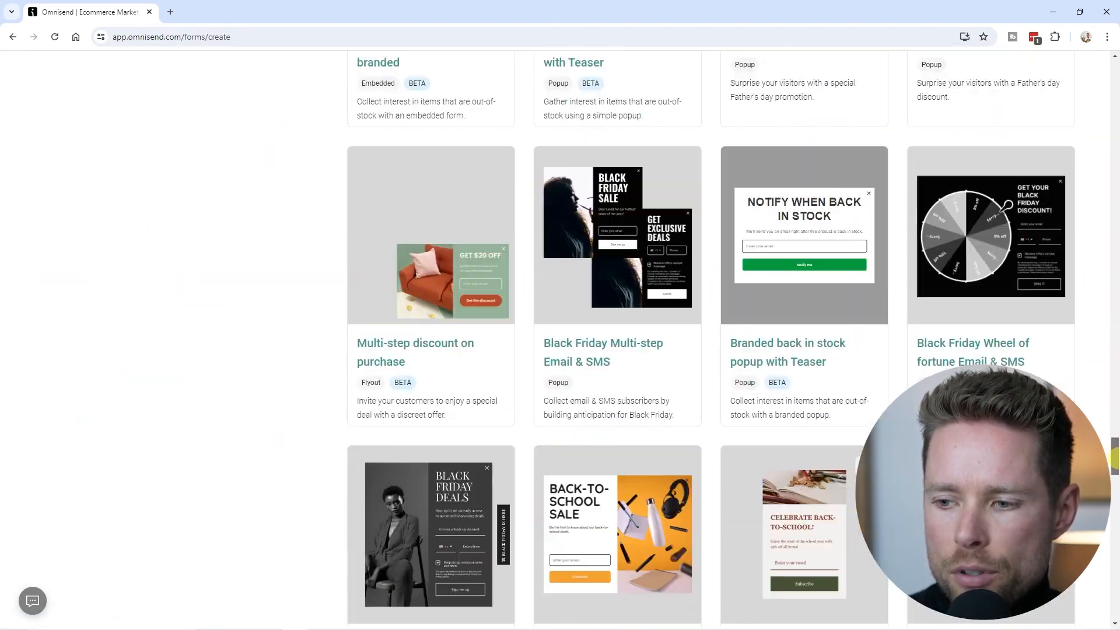
pyautogui.moveTo(1113, 458); pyautogui.dragTo(1113, 76)
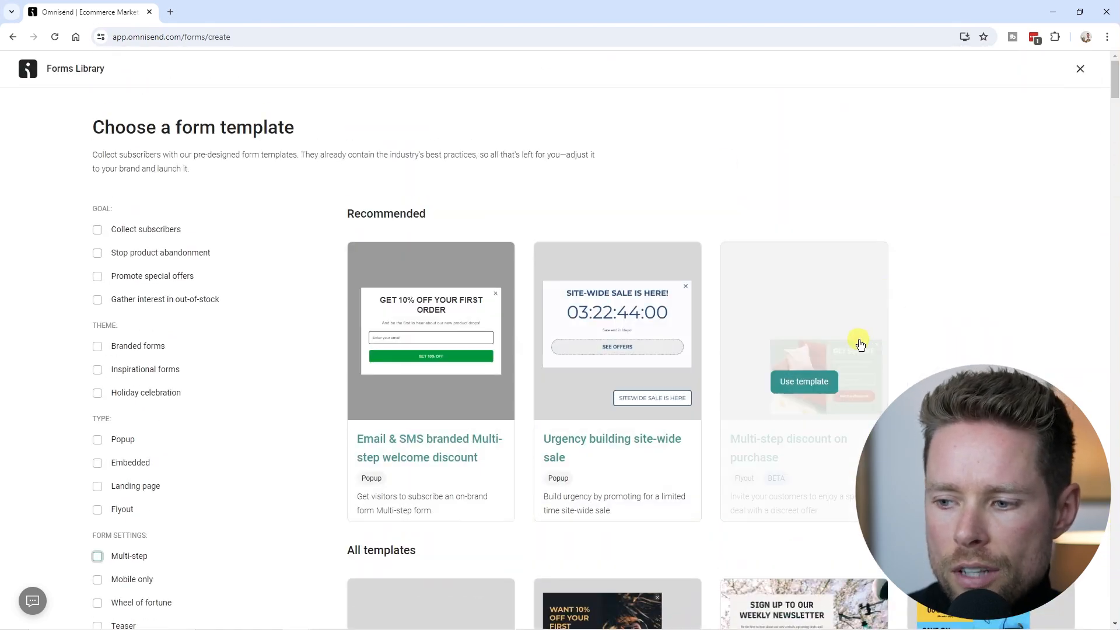
pyautogui.scroll(-4, 554, 433)
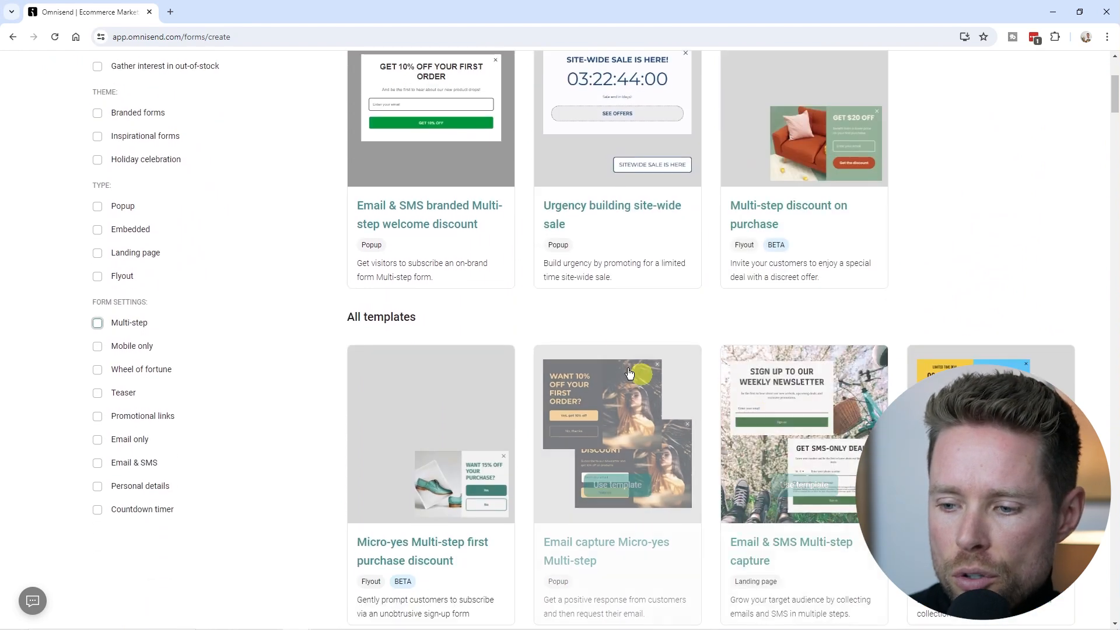
pyautogui.scroll(2, 532, 409)
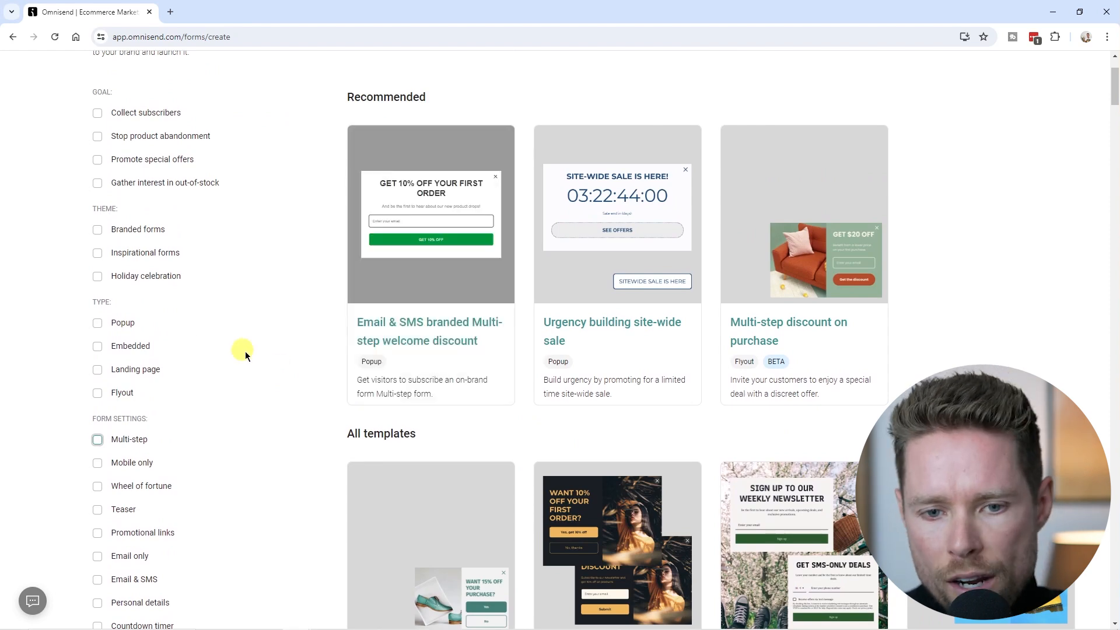
pyautogui.scroll(2, 257, 352)
pyautogui.scroll(-2, 258, 353)
pyautogui.scroll(-1, 258, 351)
# Filter the form templates to Wheel of fortune, look through the designs, and clear the filter
pyautogui.moveTo(216, 332); pyautogui.dragTo(187, 564)
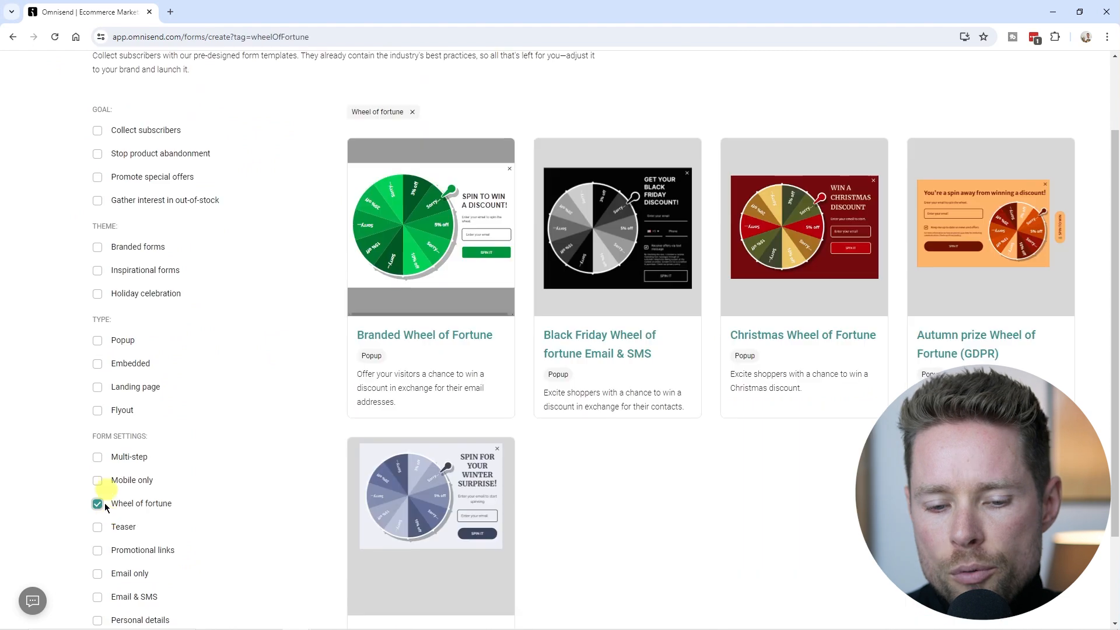
pyautogui.moveTo(111, 505); pyautogui.dragTo(183, 511)
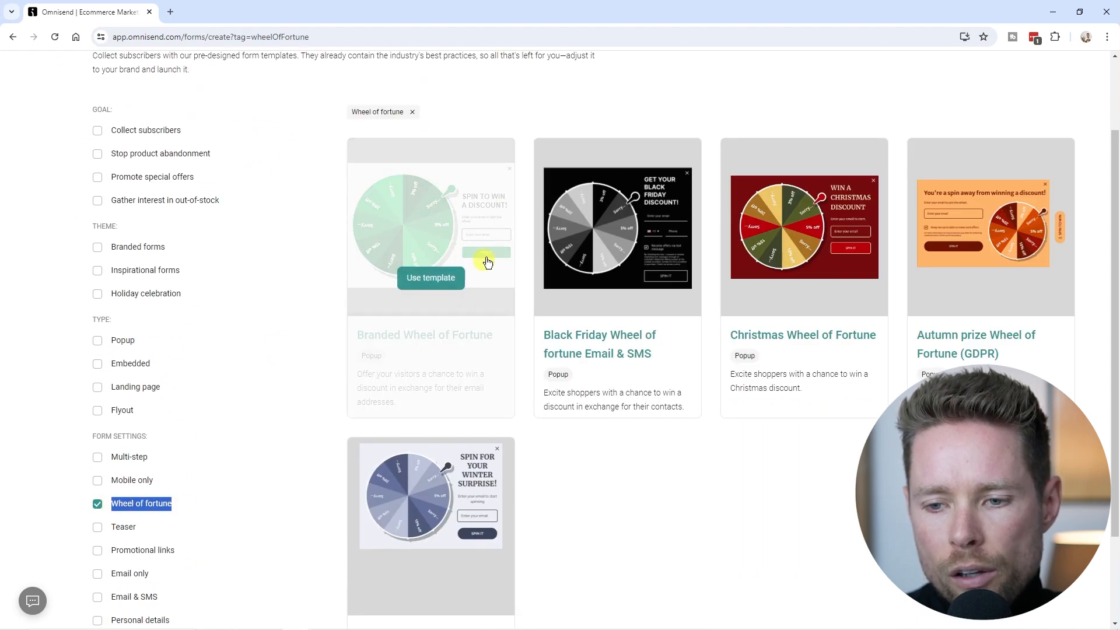
pyautogui.scroll(-2, 393, 568)
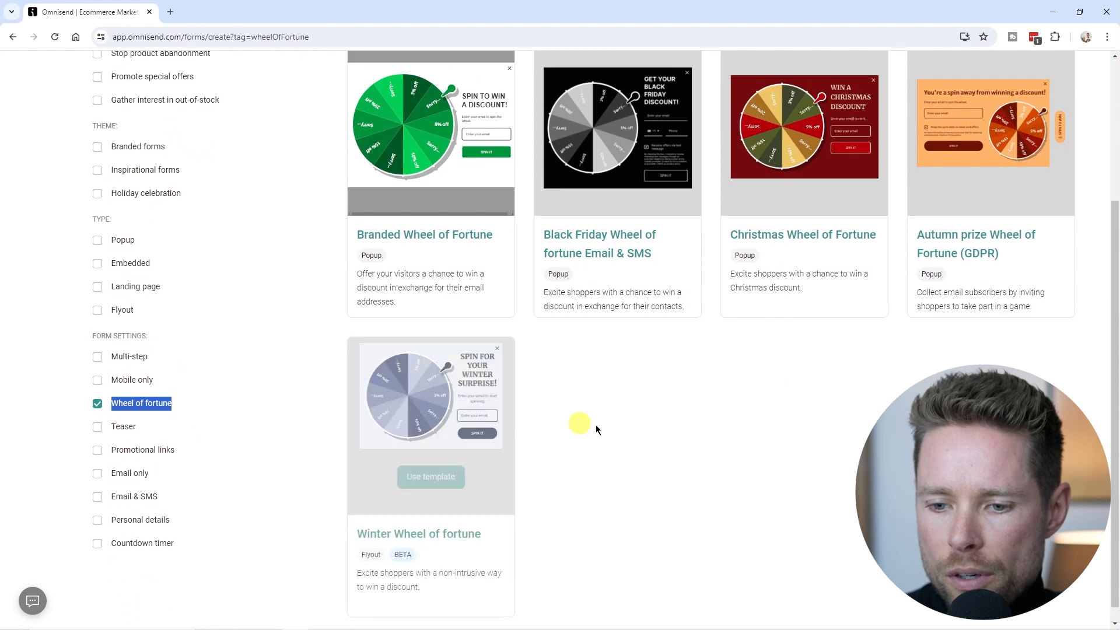
pyautogui.scroll(4, 550, 421)
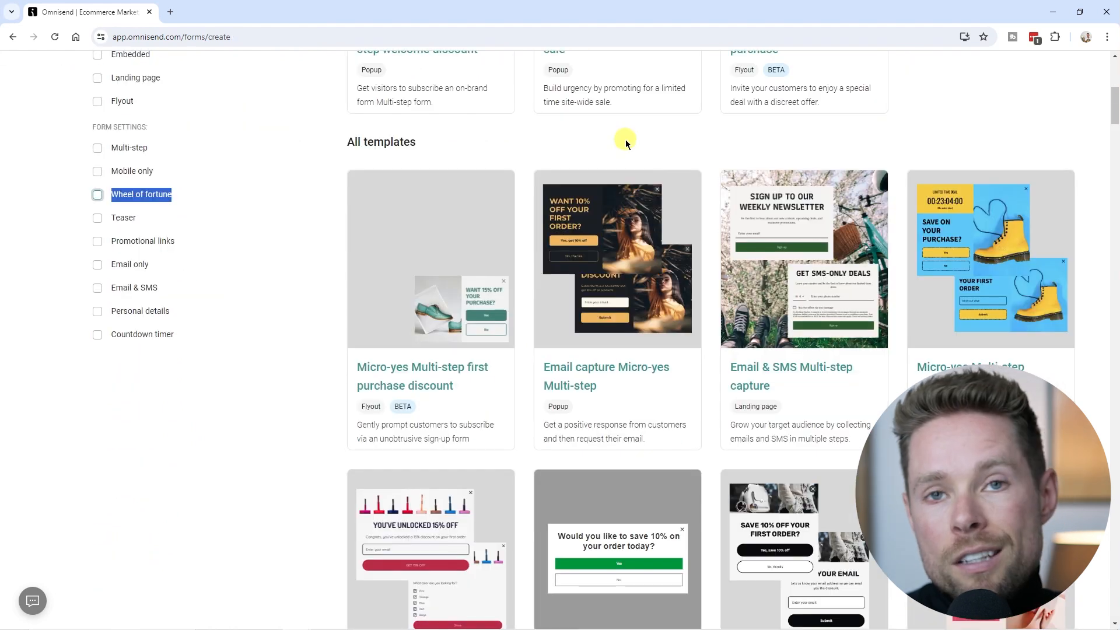
# Create the form from the "Email capture Micro-yes Multi-step" template and check its mobile and desktop previews
pyautogui.moveTo(570, 250)
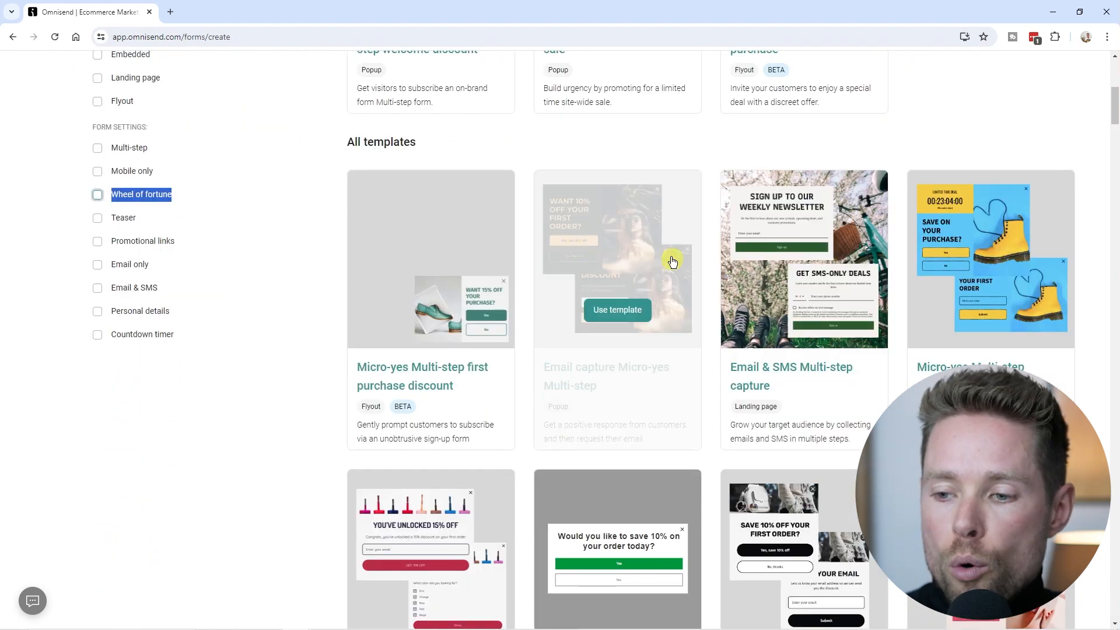
pyautogui.click(619, 317)
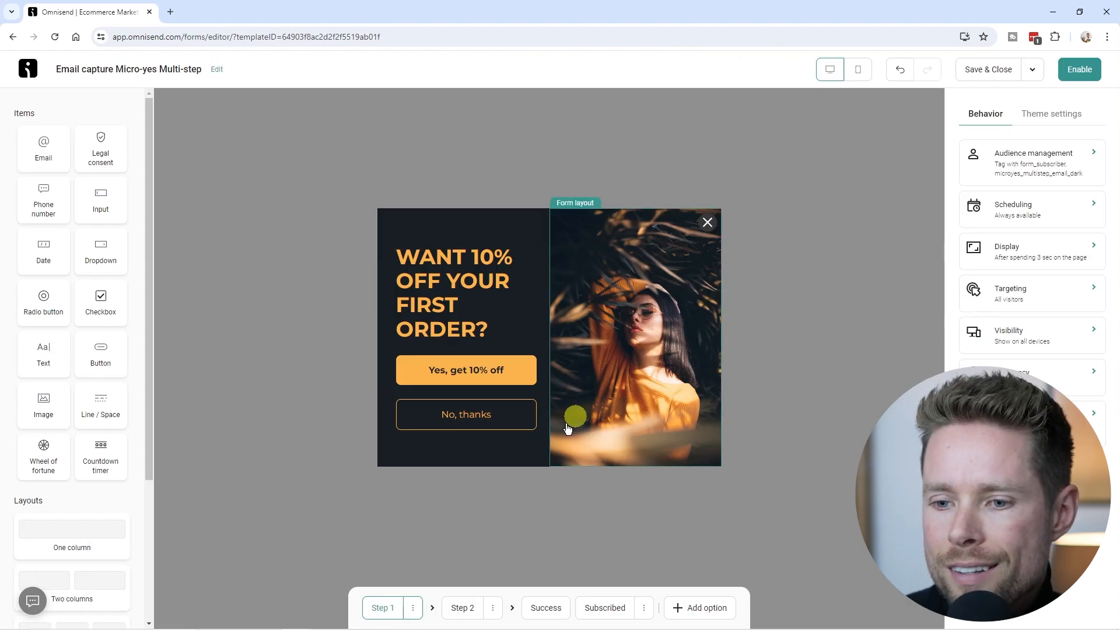
pyautogui.click(855, 73)
pyautogui.click(835, 74)
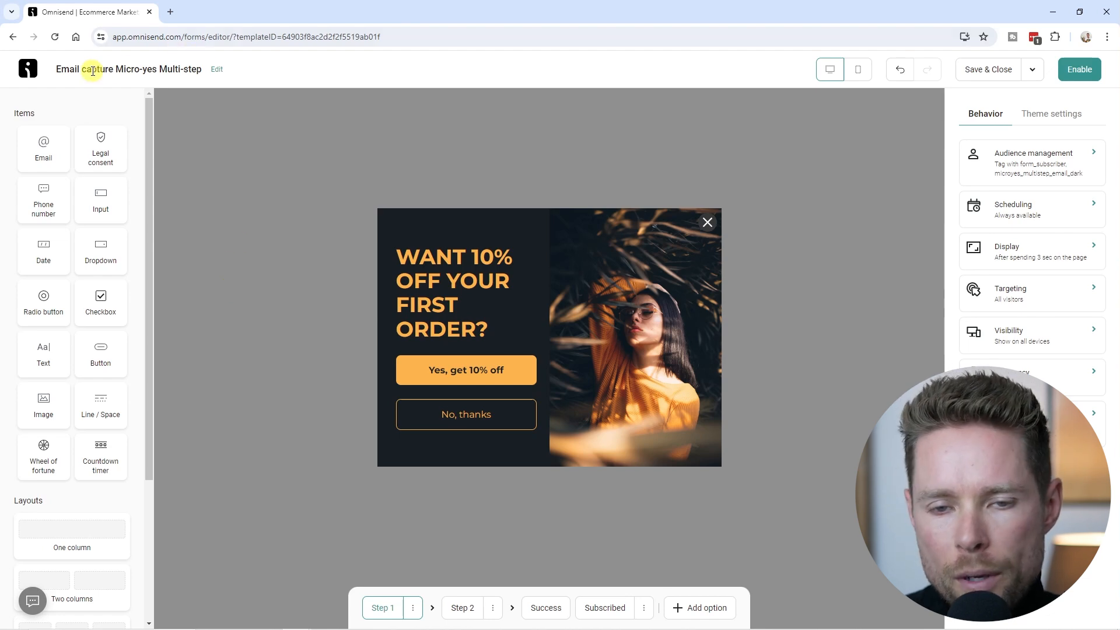
# Rename the form as "Form 1 - Desktop"
pyautogui.click(217, 70)
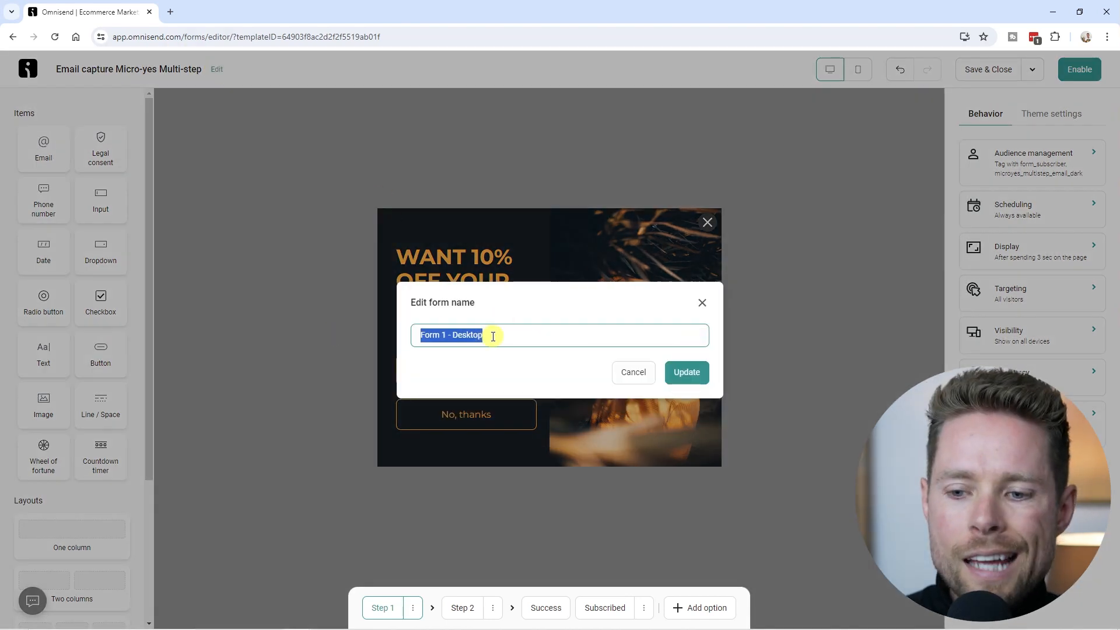
pyautogui.click(524, 337)
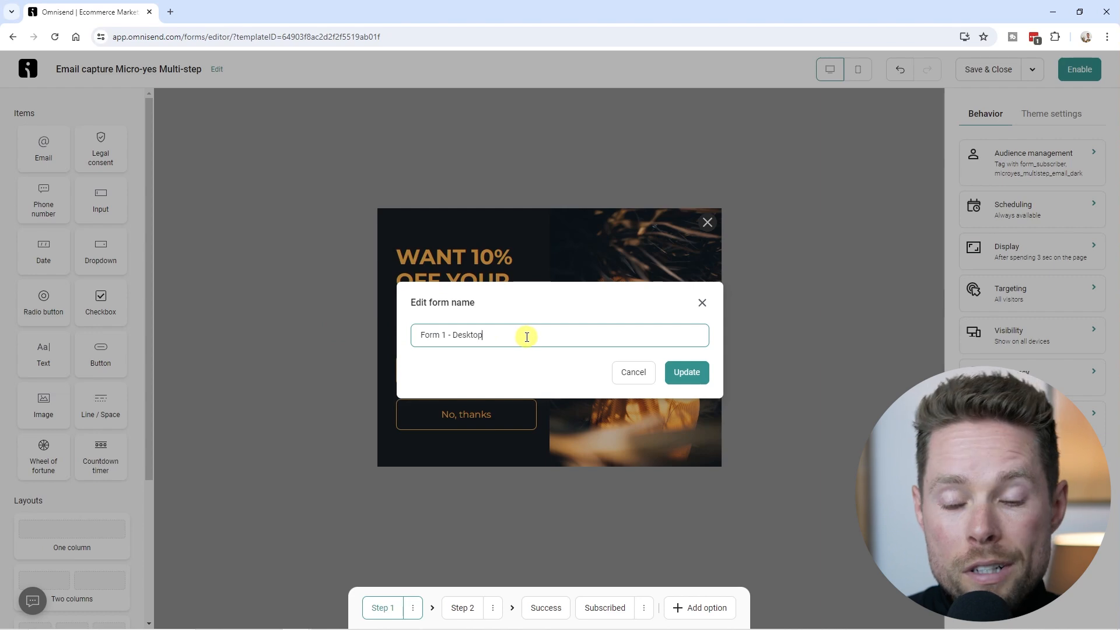
pyautogui.moveTo(454, 333); pyautogui.dragTo(517, 333)
pyautogui.click(692, 375)
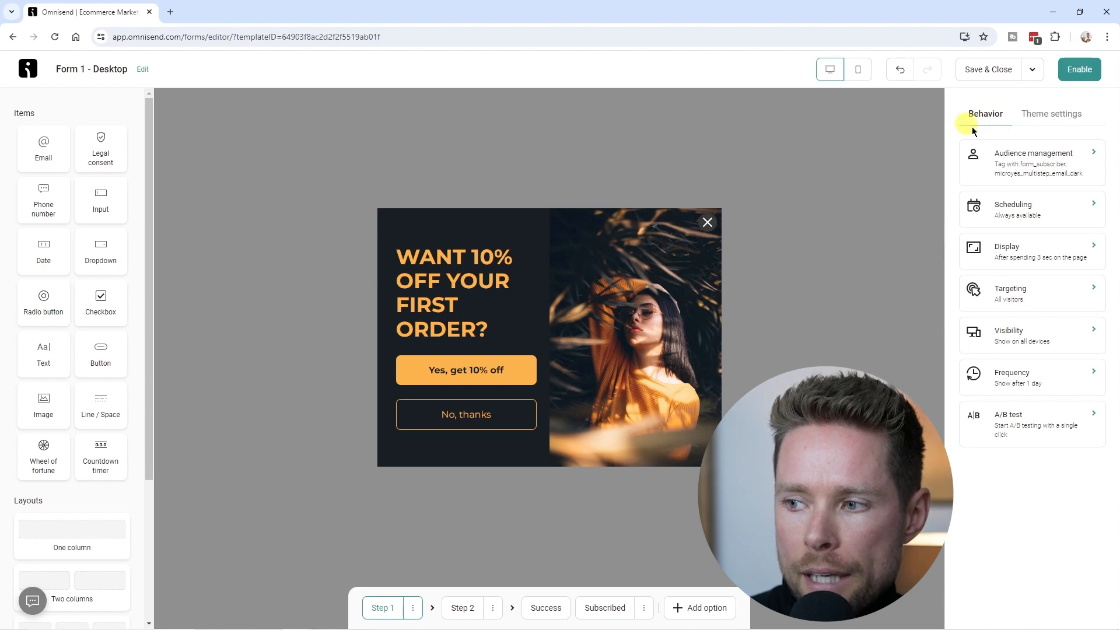
# Set the form's visibility to Desktop only
pyautogui.click(1033, 342)
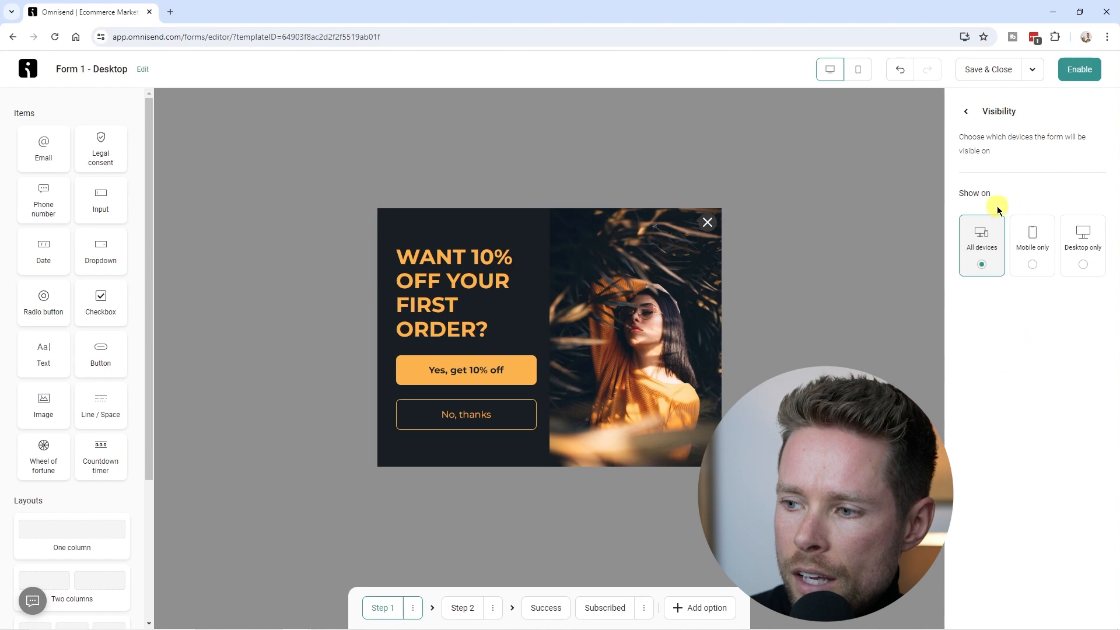
pyautogui.moveTo(961, 192); pyautogui.dragTo(994, 192)
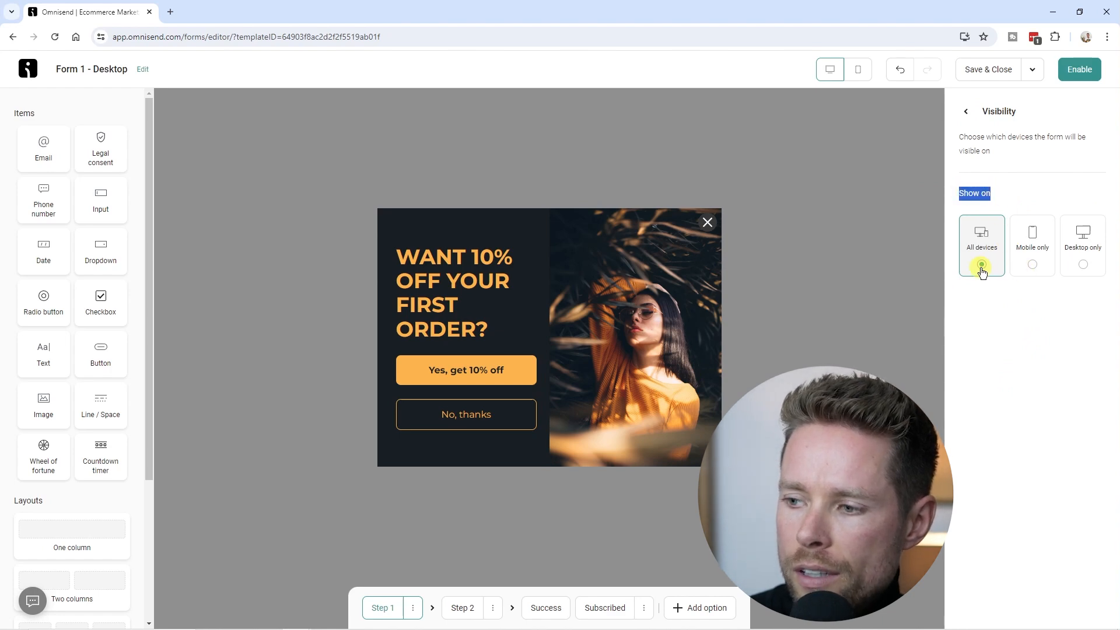
pyautogui.click(1082, 266)
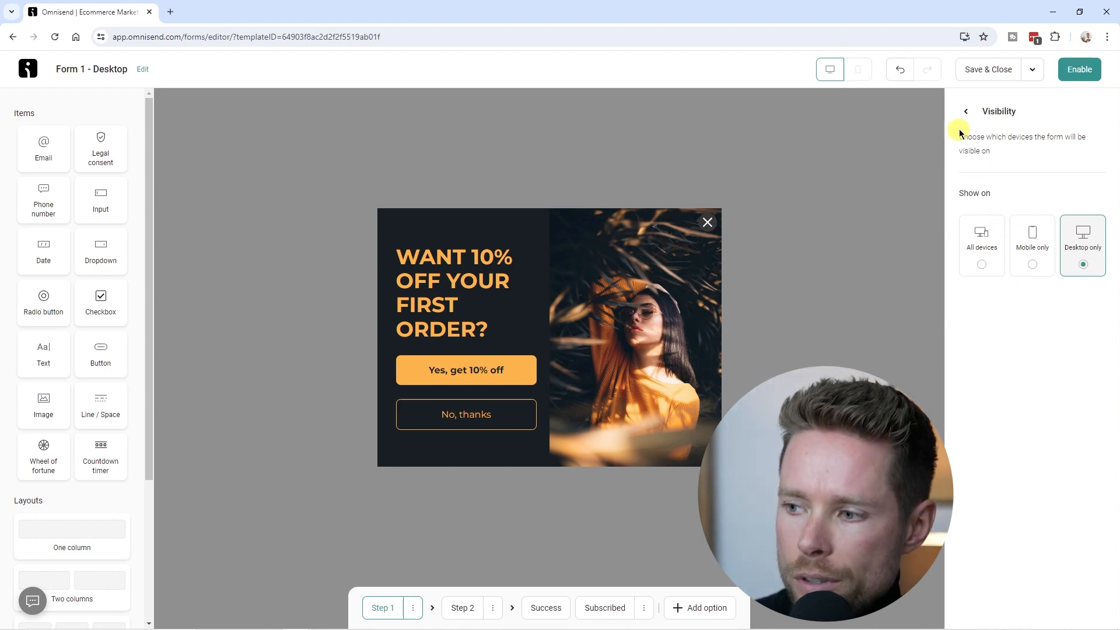
pyautogui.click(966, 111)
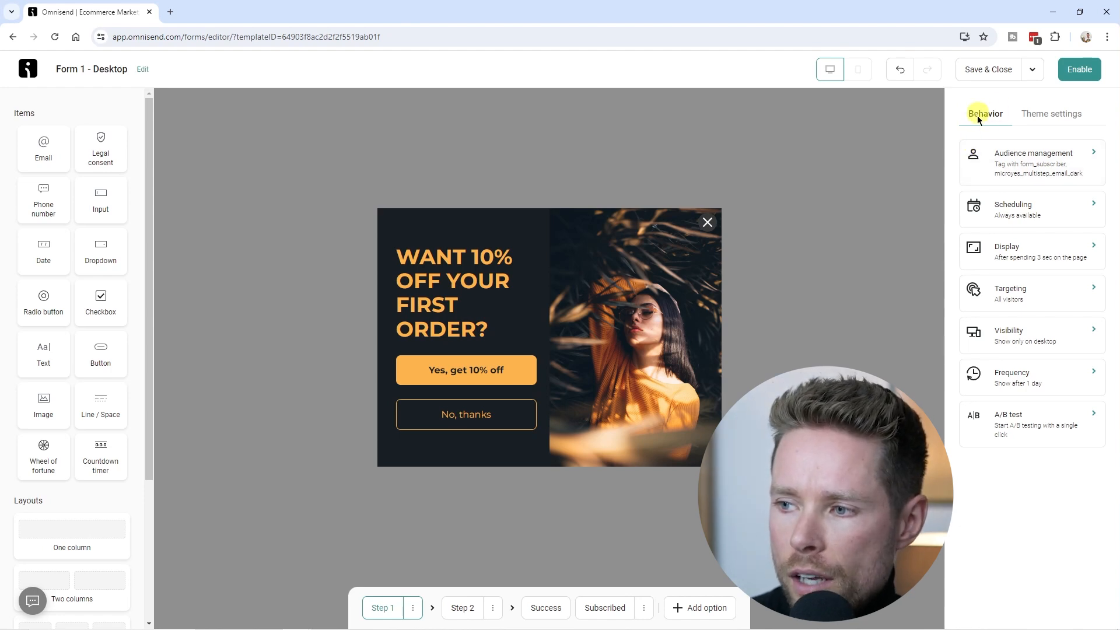
# Review the form's audience and scheduling settings, trying out the double opt-in option without keeping it
pyautogui.click(1075, 159)
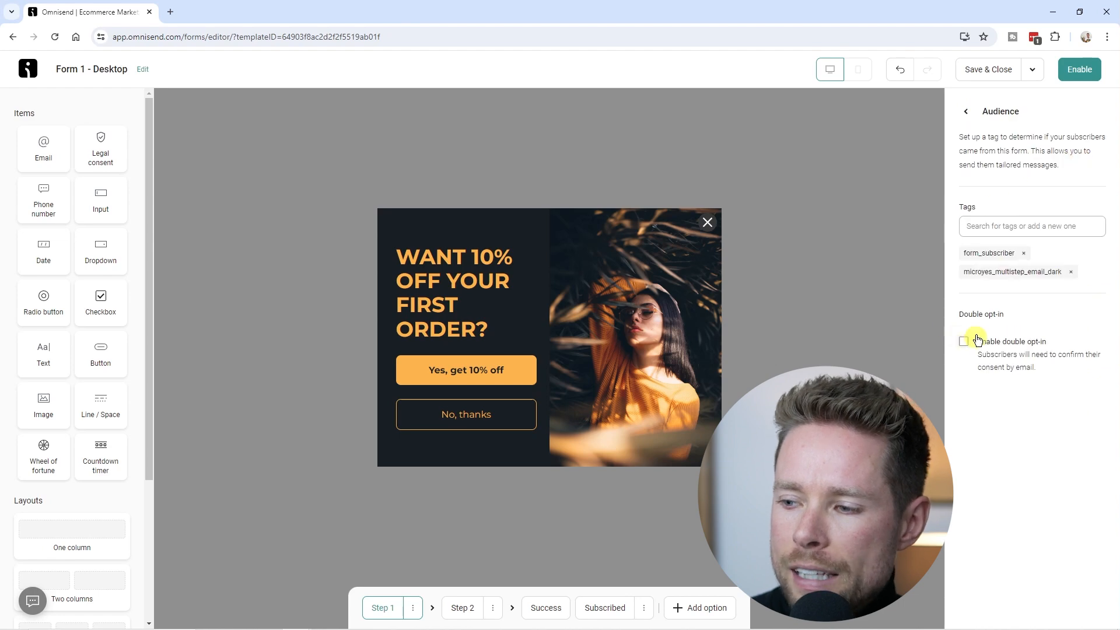
pyautogui.moveTo(954, 315); pyautogui.dragTo(1016, 318)
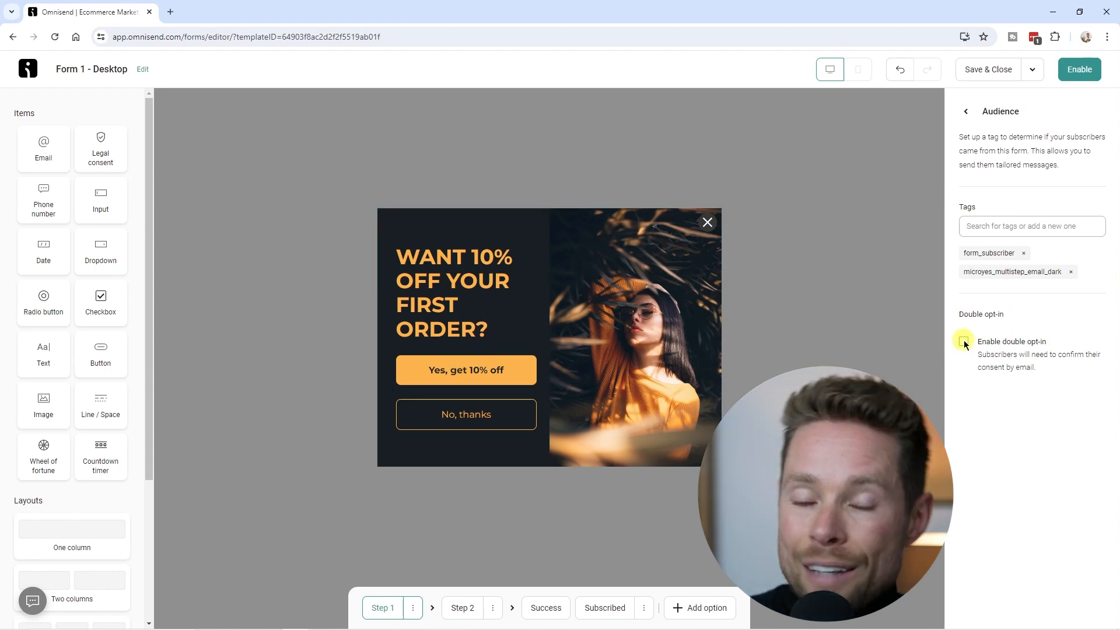
pyautogui.click(964, 342)
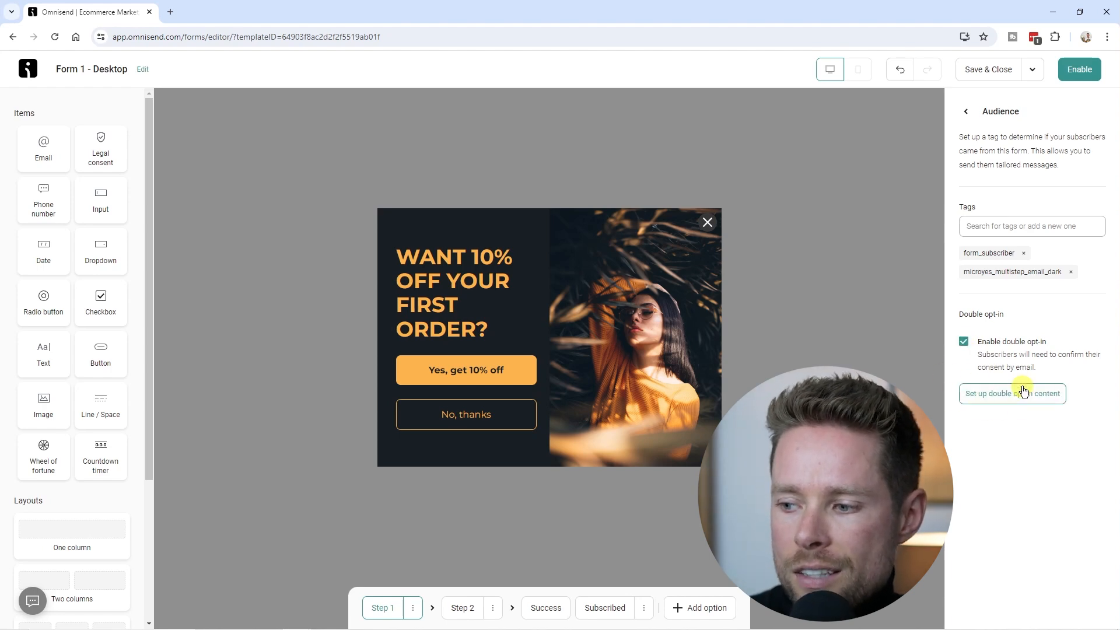
pyautogui.click(964, 342)
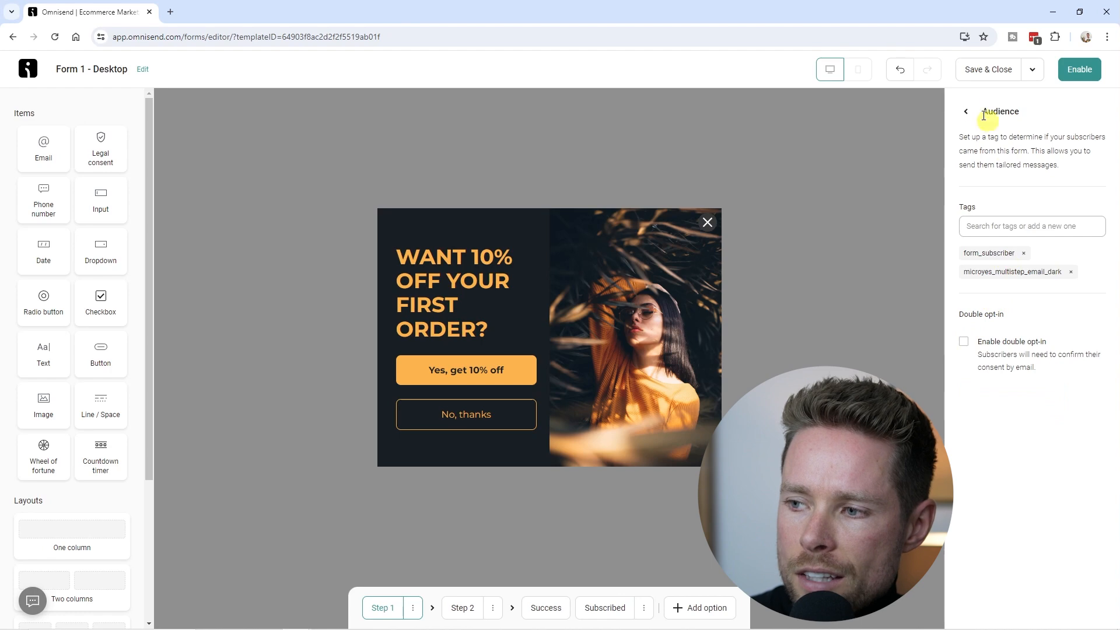
pyautogui.click(966, 112)
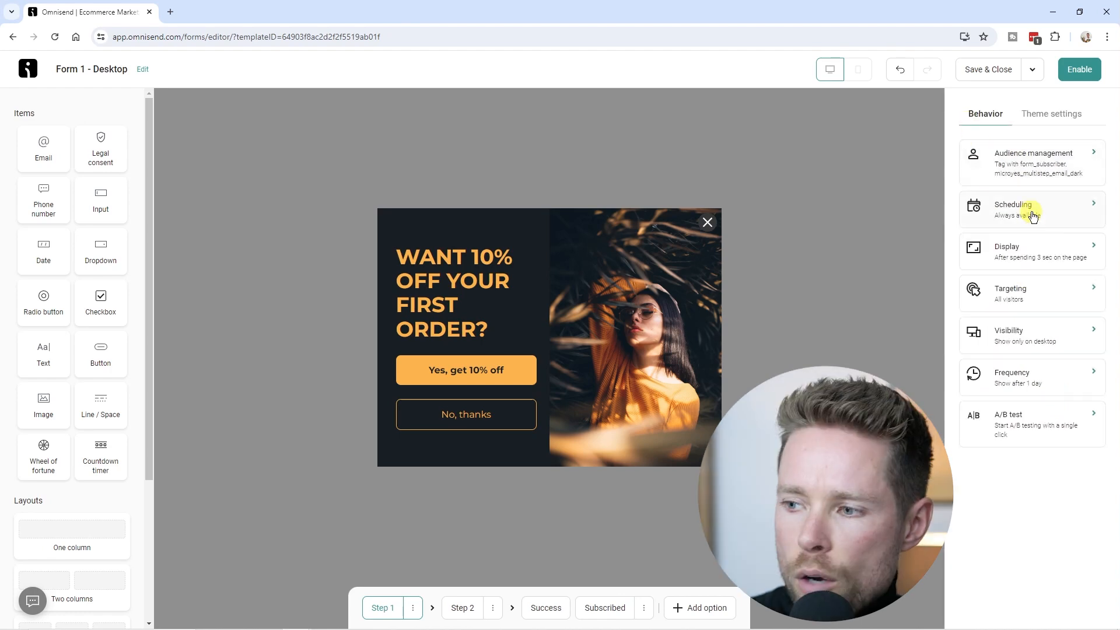
pyautogui.click(1027, 212)
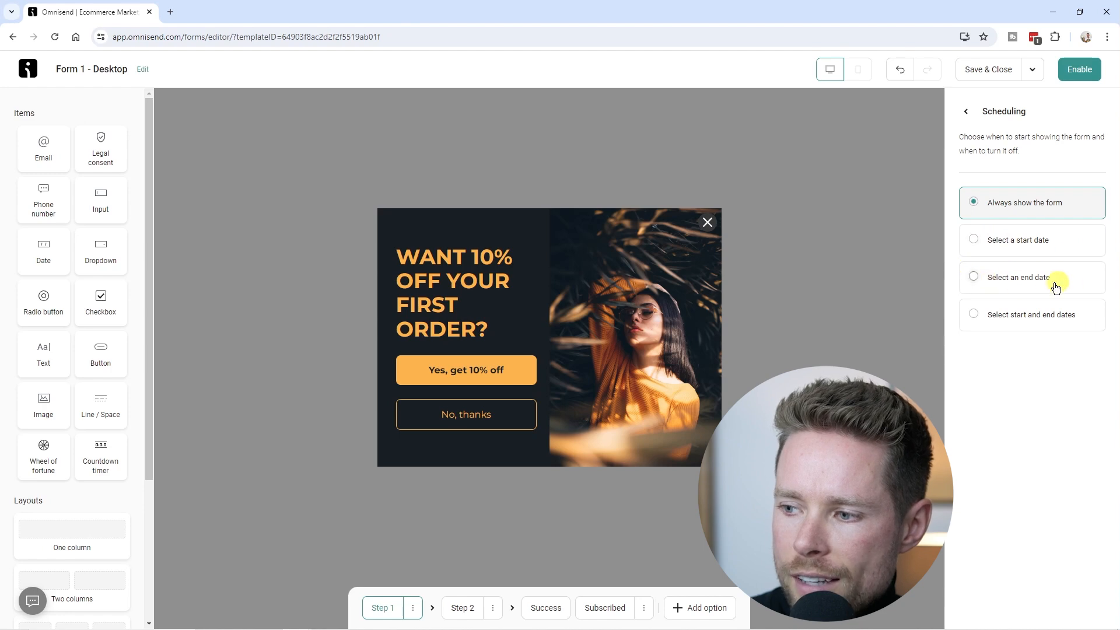
pyautogui.click(968, 117)
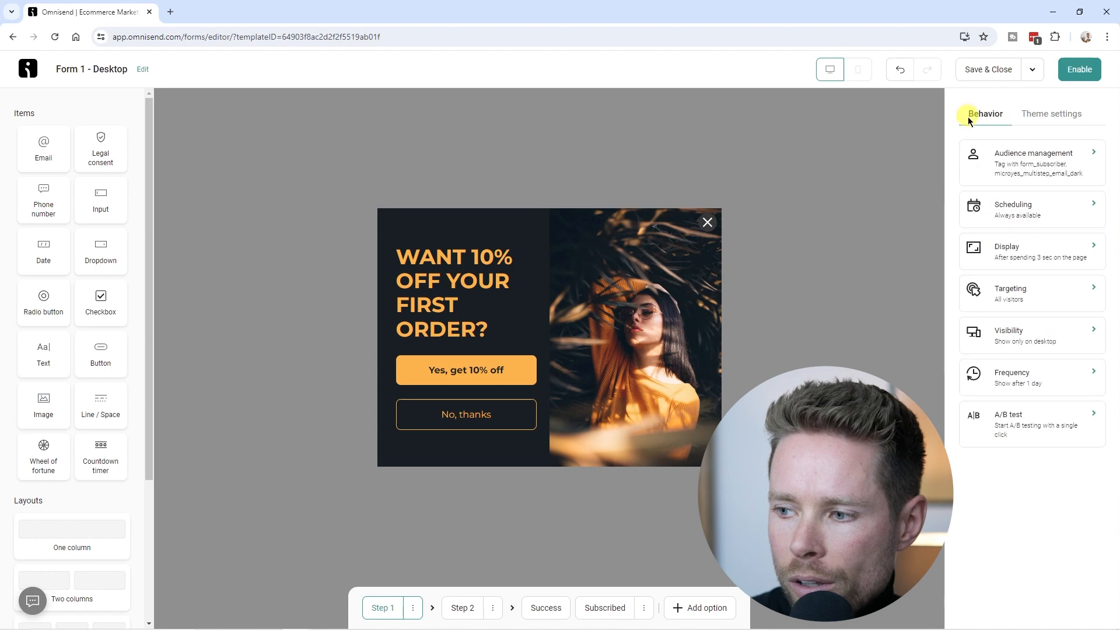
# Set the form to display after a visitor has spent 7 seconds on the page
pyautogui.click(1034, 250)
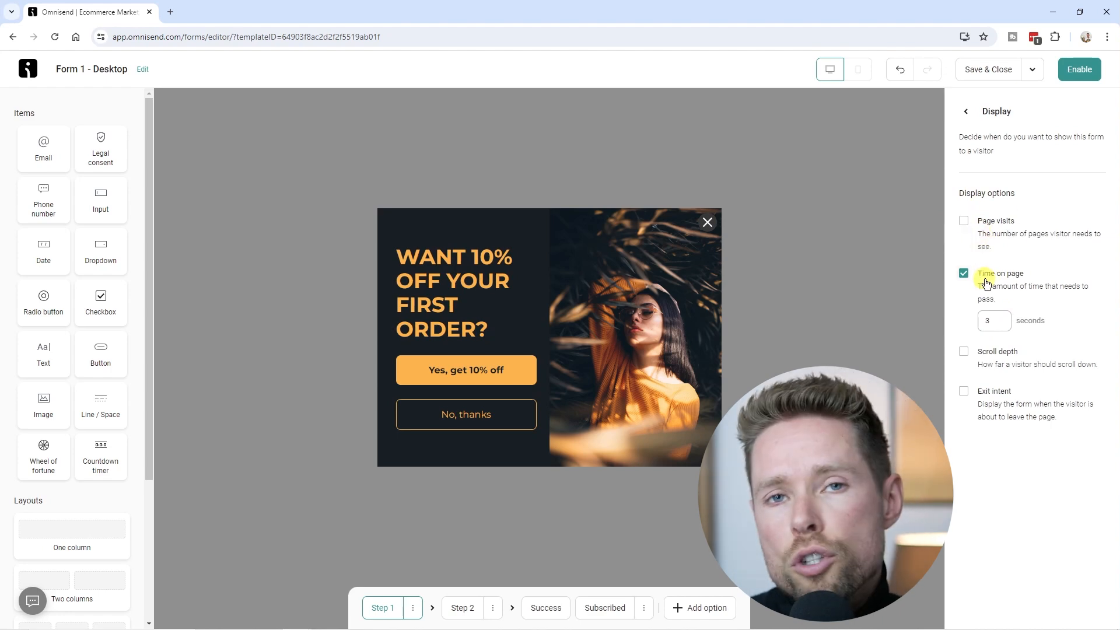
pyautogui.doubleClick(987, 320)
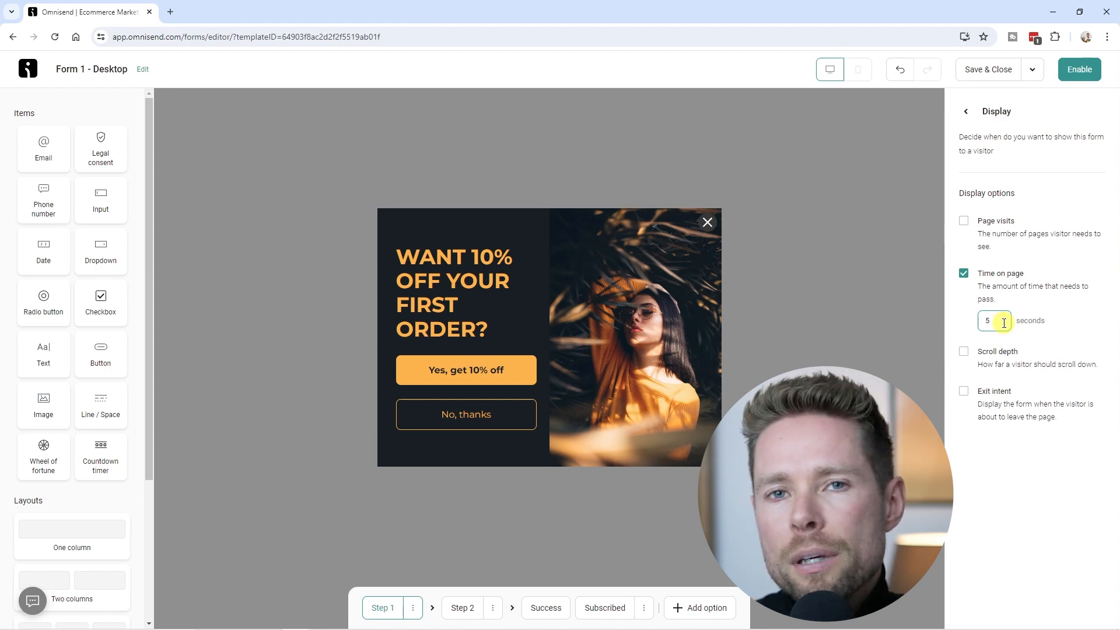
pyautogui.moveTo(1004, 323); pyautogui.dragTo(960, 325)
pyautogui.write('7')
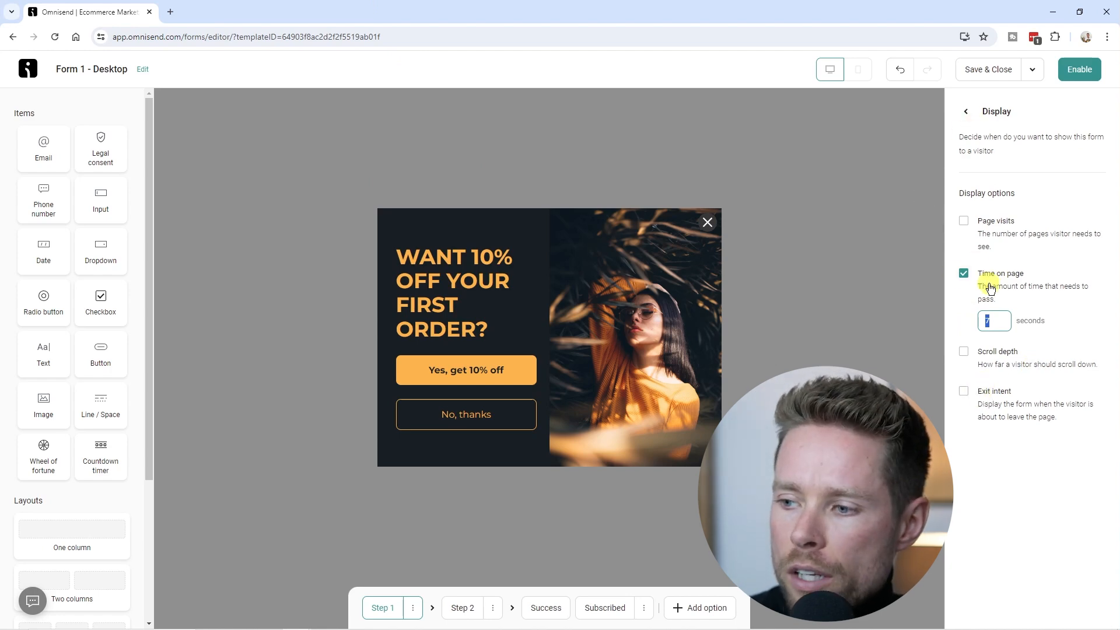
pyautogui.click(967, 114)
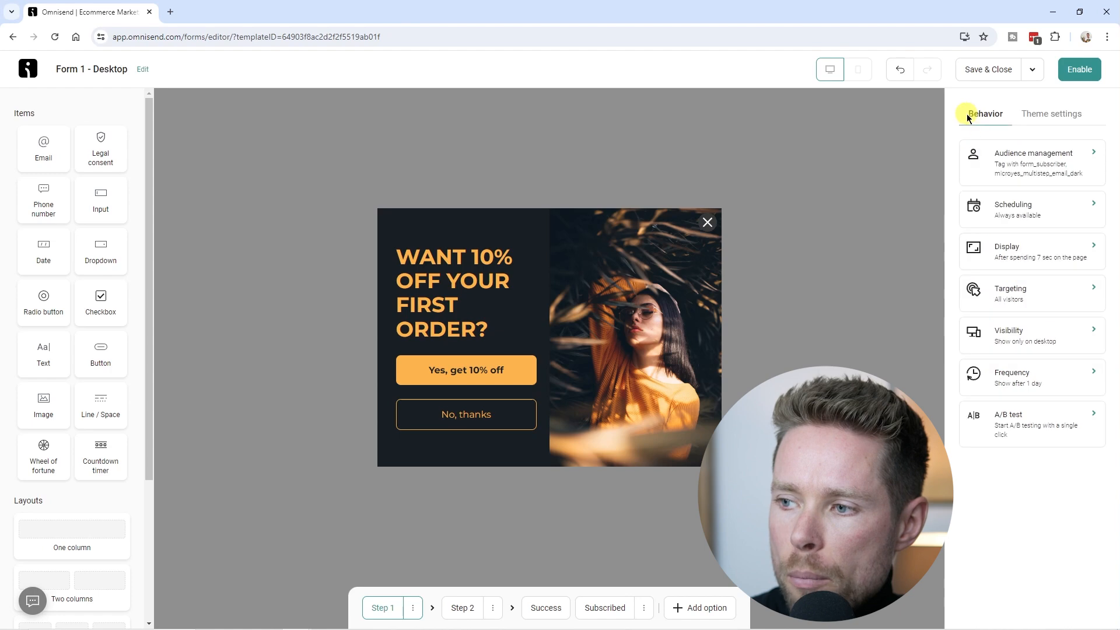
# Set the visitor targeting to "Don't show to existing contacts"
pyautogui.click(1032, 300)
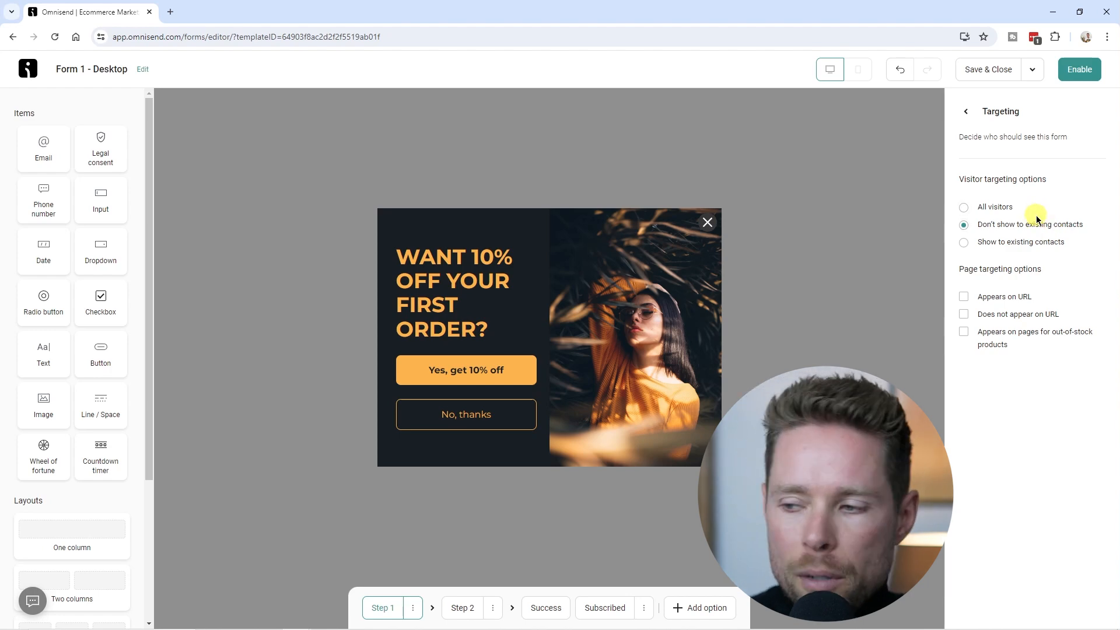
pyautogui.click(966, 111)
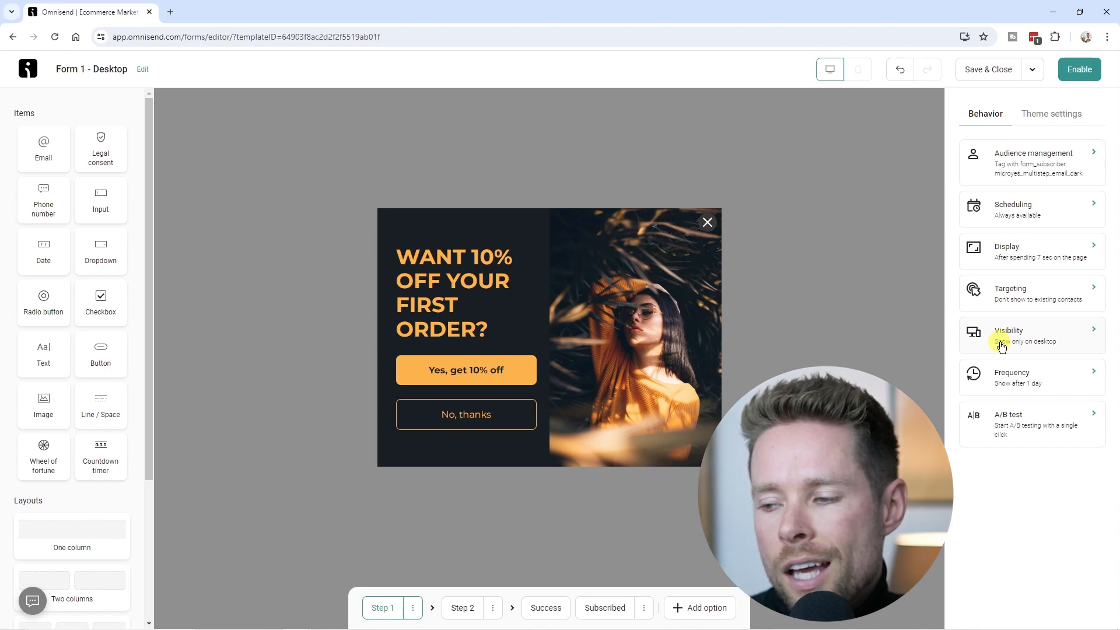
# Review the frequency setting that limits how soon the form reappears for visitors who didn't subscribe
pyautogui.click(1014, 380)
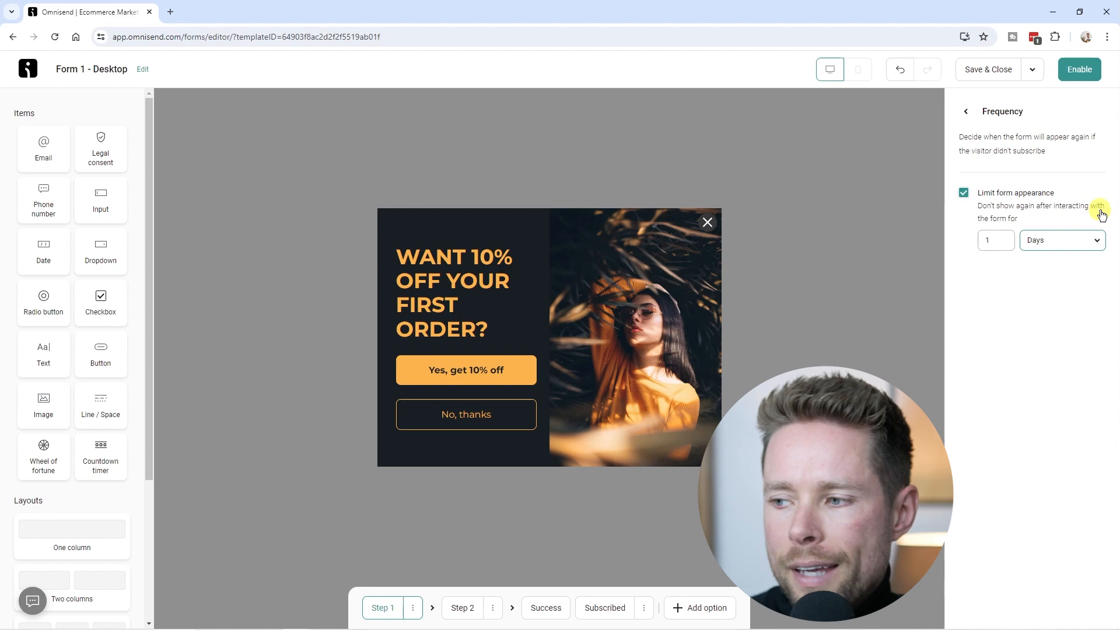
pyautogui.doubleClick(988, 240)
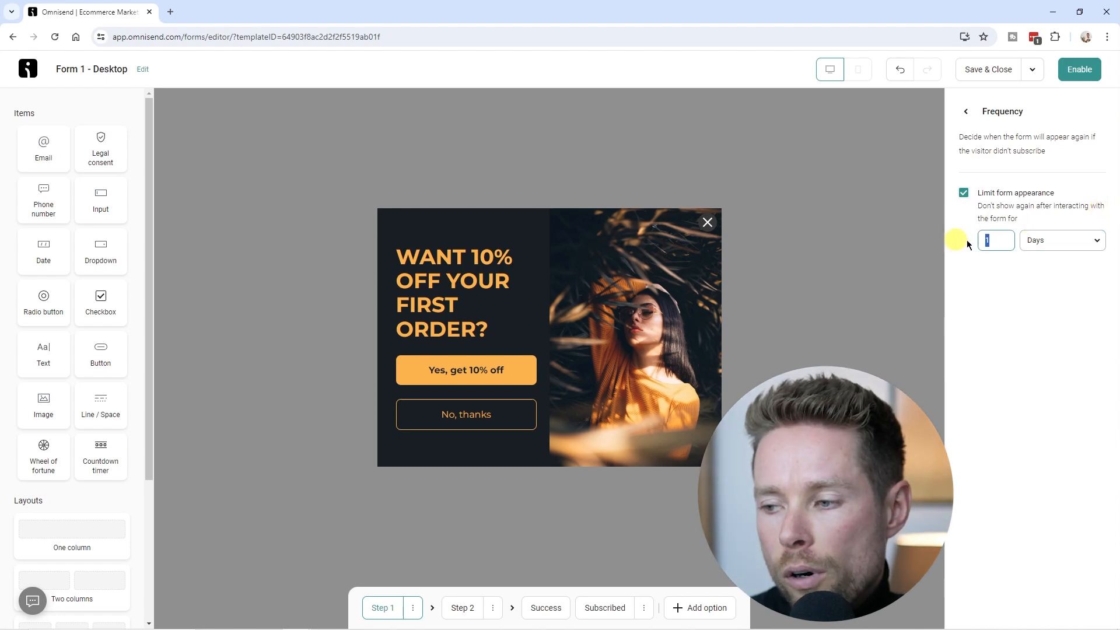
pyautogui.click(966, 111)
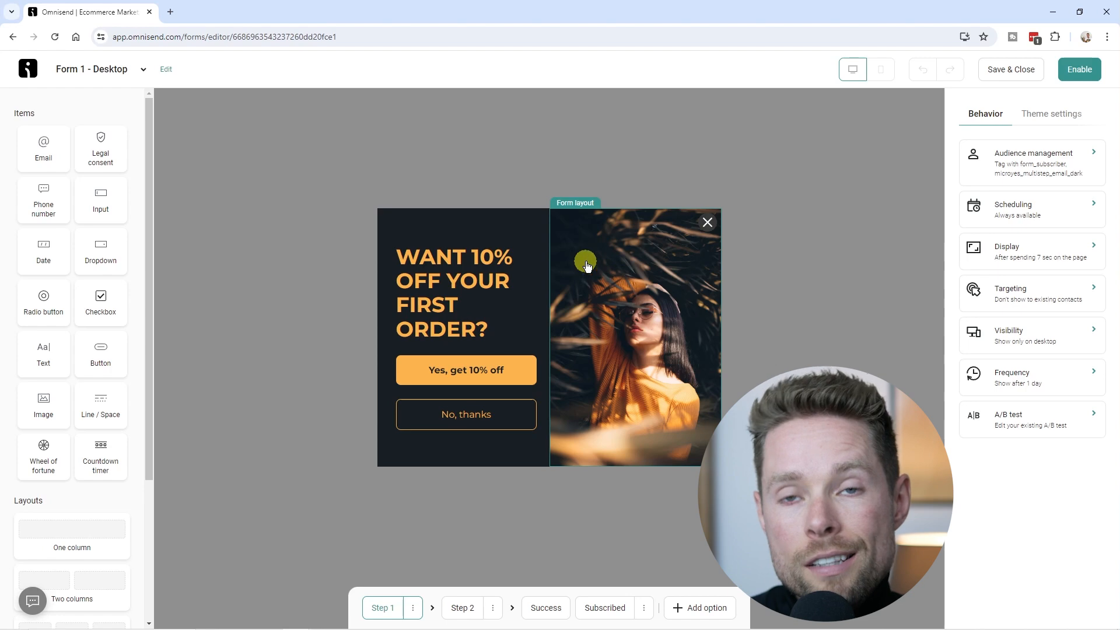
# Sample the dark image colour beside the popup's close button with ColorPick Eyedropper and copy its hex code
pyautogui.click(708, 224)
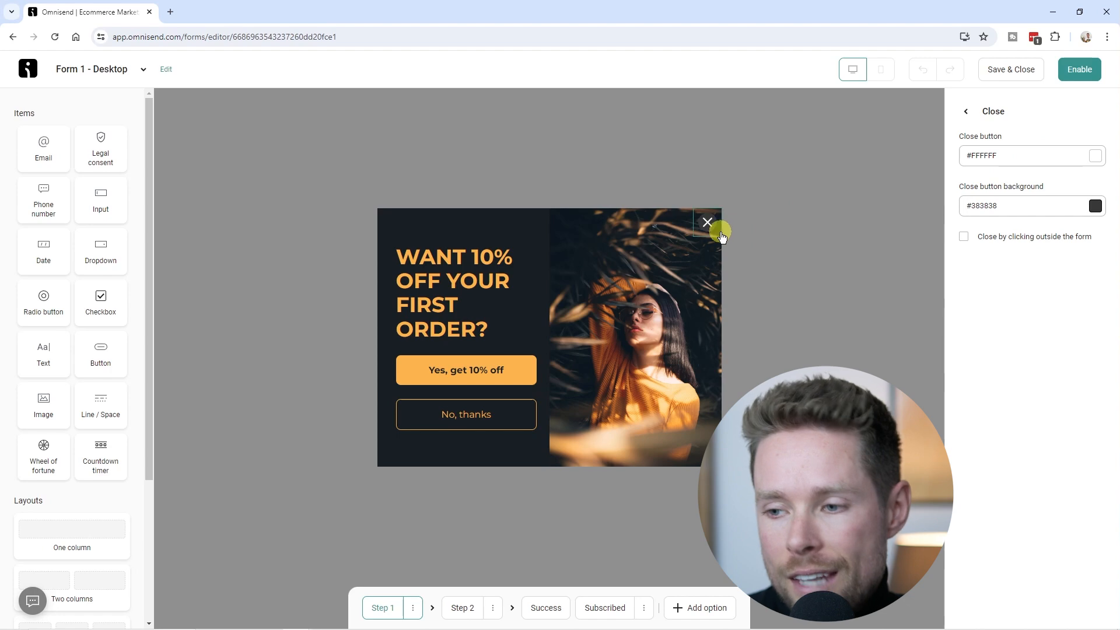
pyautogui.click(1054, 36)
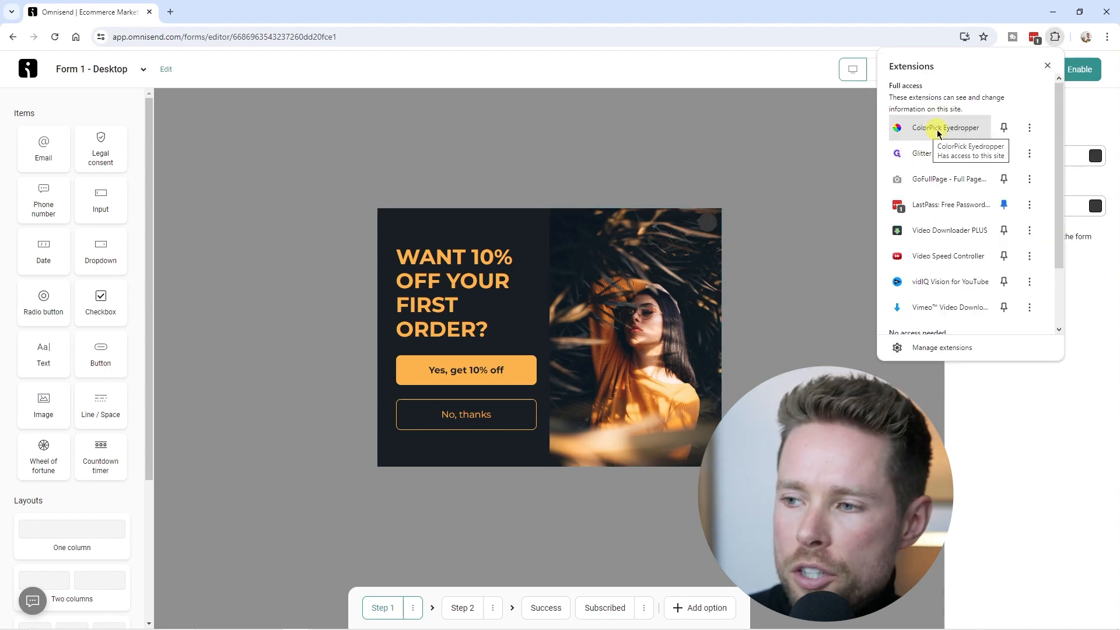
pyautogui.click(937, 130)
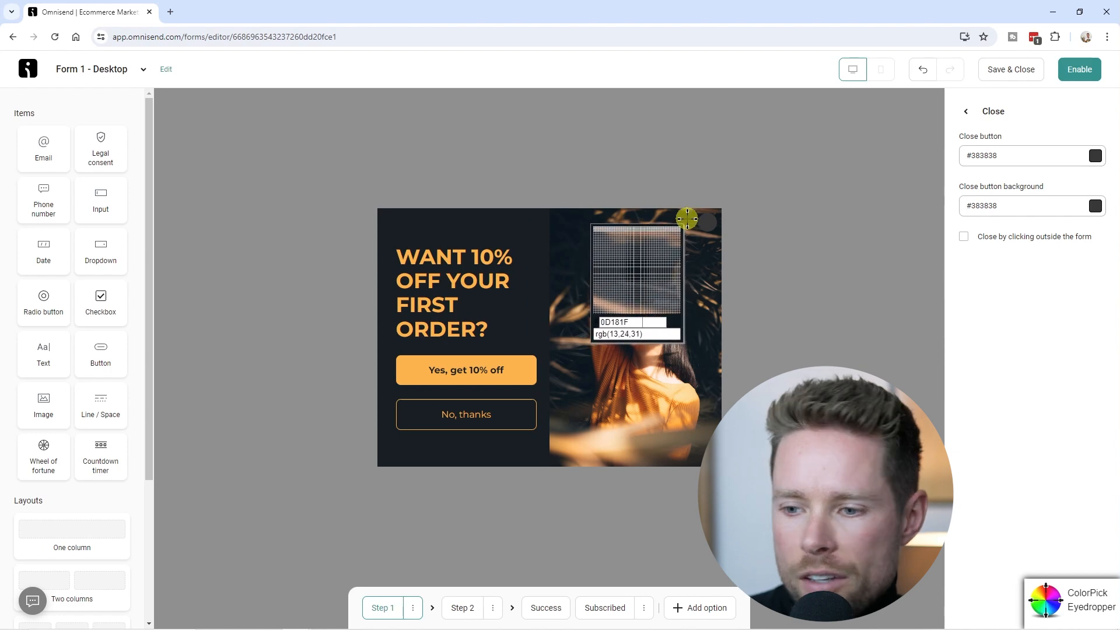
pyautogui.click(691, 220)
pyautogui.hotkey('ctrl', 'c')
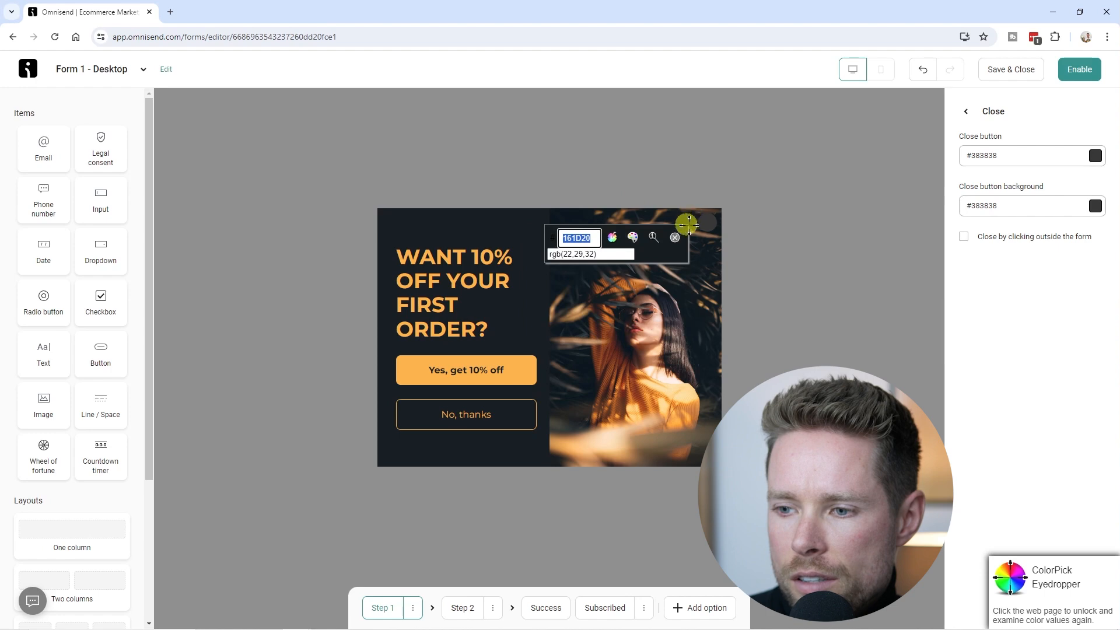
# Set both the close button colour and the close button background to #161D20
pyautogui.press('Escape')
pyautogui.doubleClick(1015, 206)
pyautogui.hotkey('ctrl', 'v')
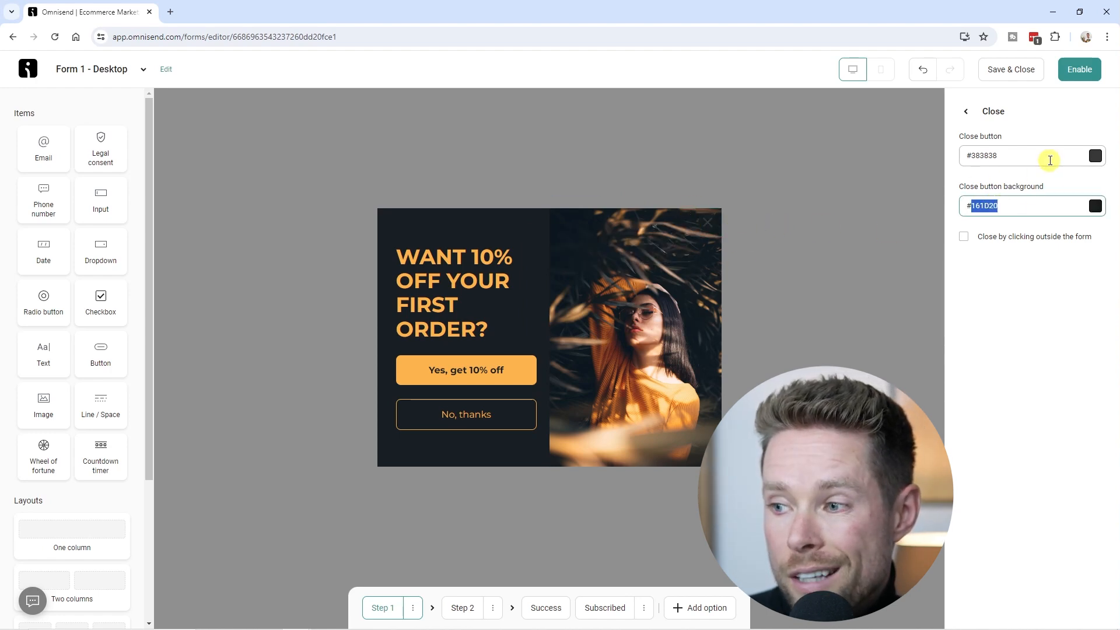
pyautogui.doubleClick(1020, 155)
pyautogui.hotkey('ctrl', 'v')
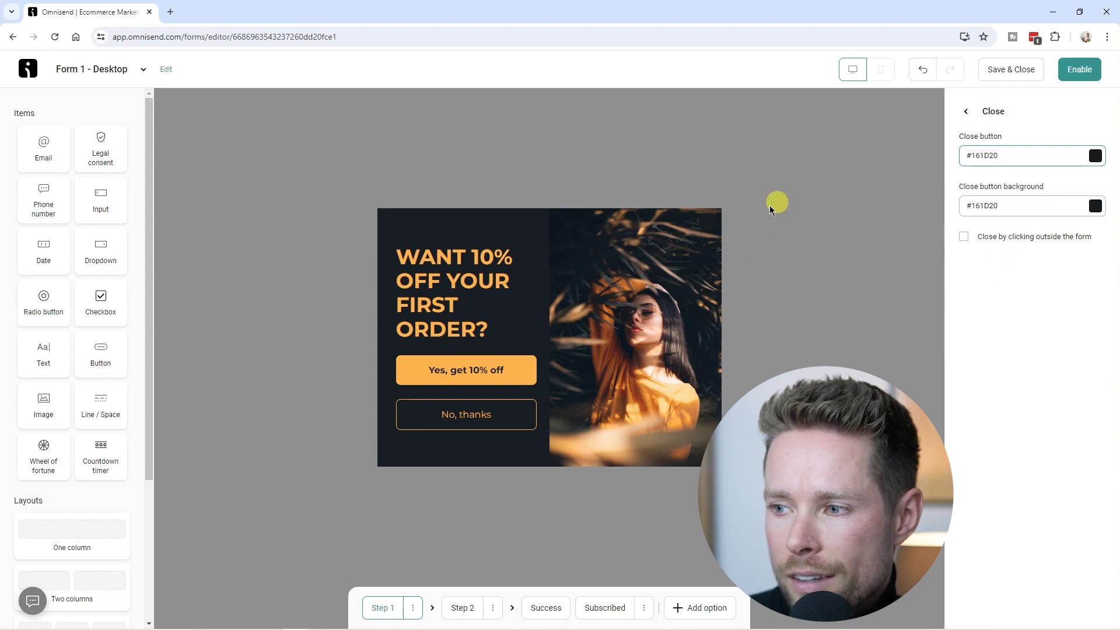
pyautogui.click(993, 358)
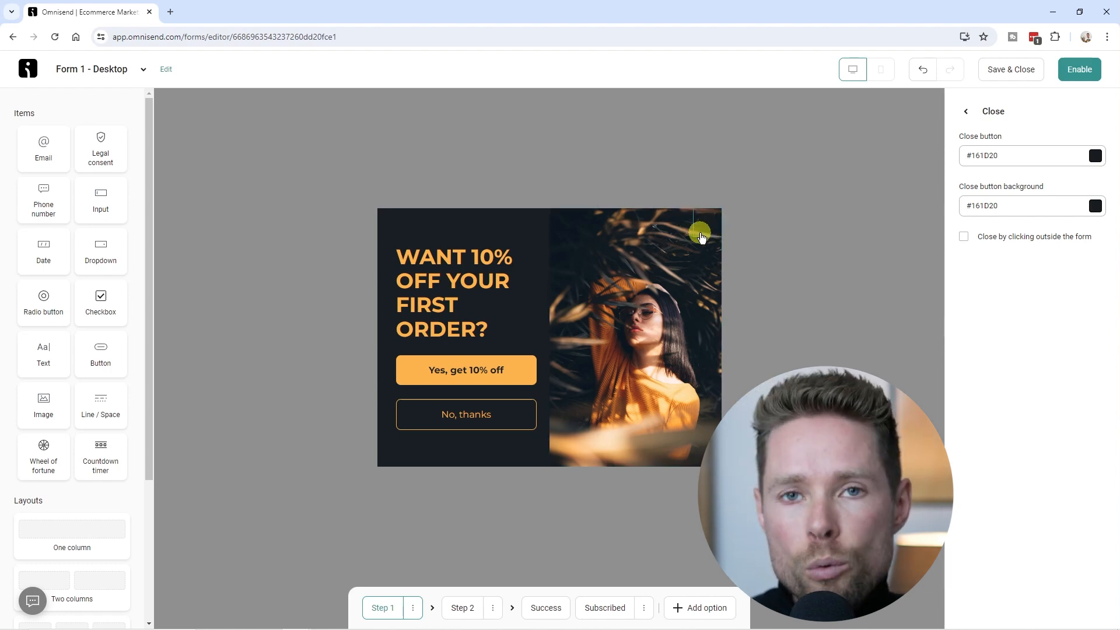
# Try adding filler text at the end of the Step 1 heading and delete it again
pyautogui.click(430, 255)
pyautogui.moveTo(495, 332); pyautogui.dragTo(407, 255)
pyautogui.click(497, 326)
pyautogui.click(497, 326)
pyautogui.write('asdfasdf')
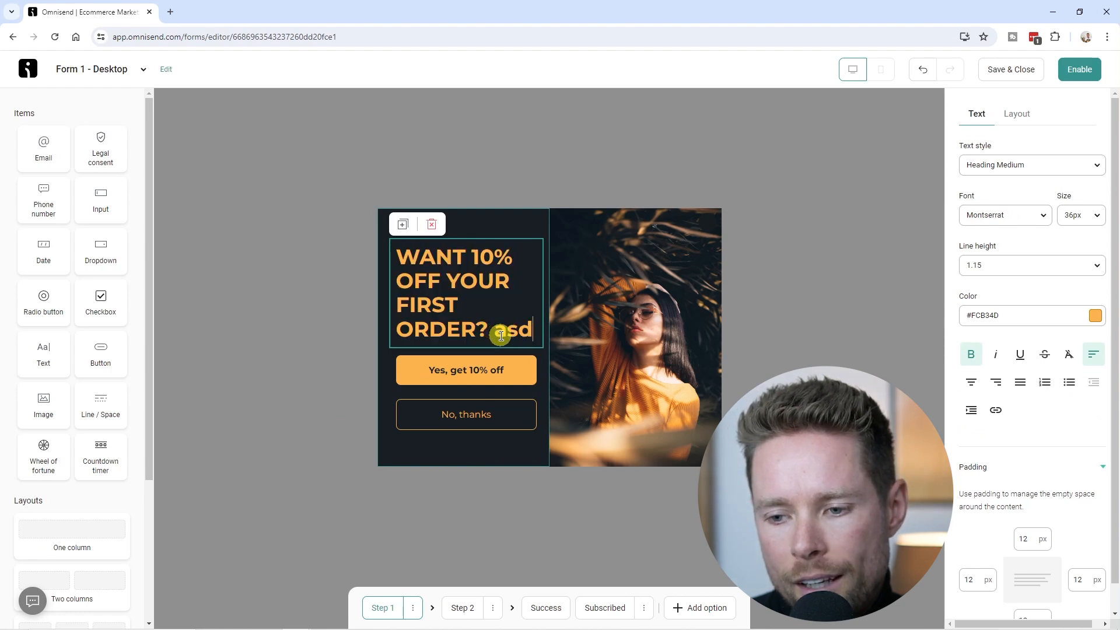
pyautogui.press('BackSpace')
pyautogui.press('BackSpace')
pyautogui.press('BackSpace')
pyautogui.press('BackSpace')
pyautogui.press('BackSpace')
pyautogui.press('BackSpace')
pyautogui.press('BackSpace')
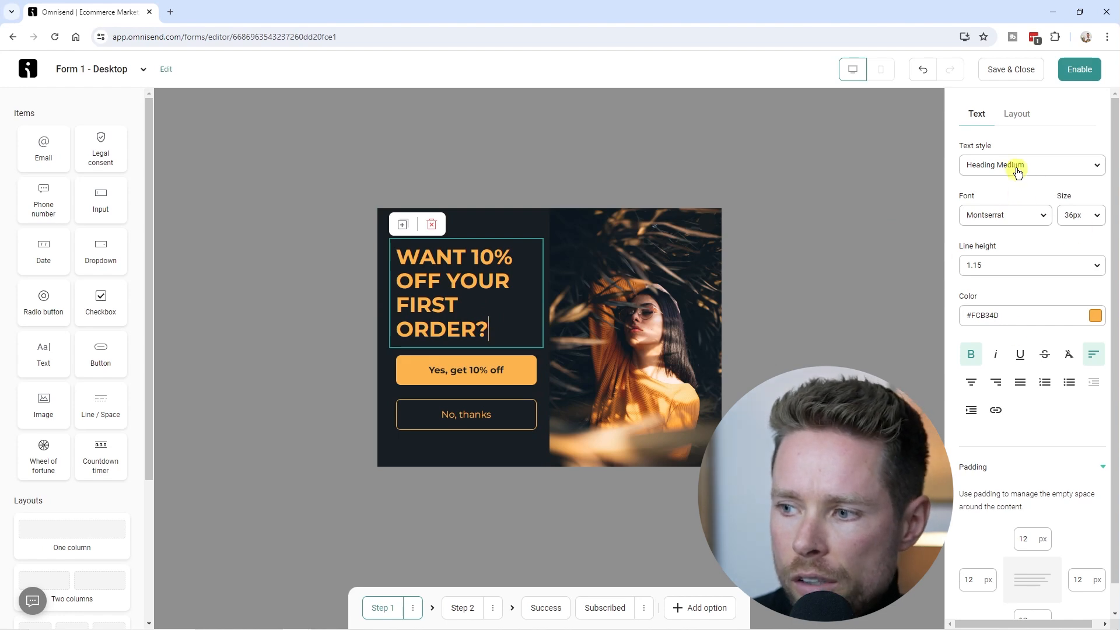
pyautogui.scroll(-2, 1037, 432)
pyautogui.scroll(2, 1038, 449)
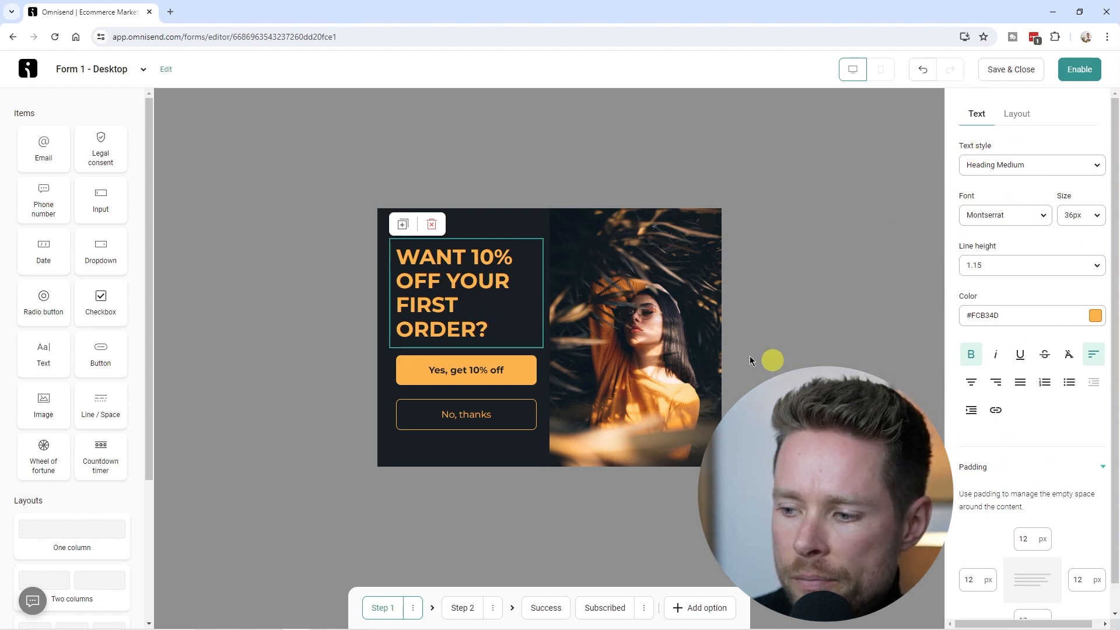
# Try adding a new button above "Yes, get 10% off" in Step 1 and delete it again
pyautogui.click(466, 373)
pyautogui.click(467, 412)
pyautogui.click(465, 376)
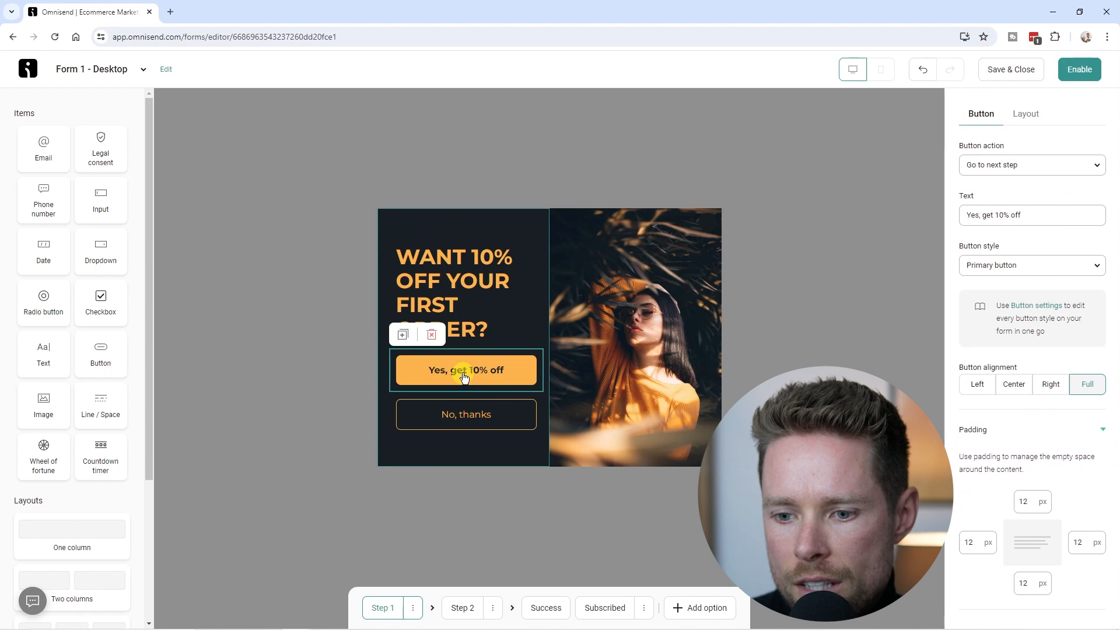
pyautogui.moveTo(100, 352); pyautogui.dragTo(471, 356)
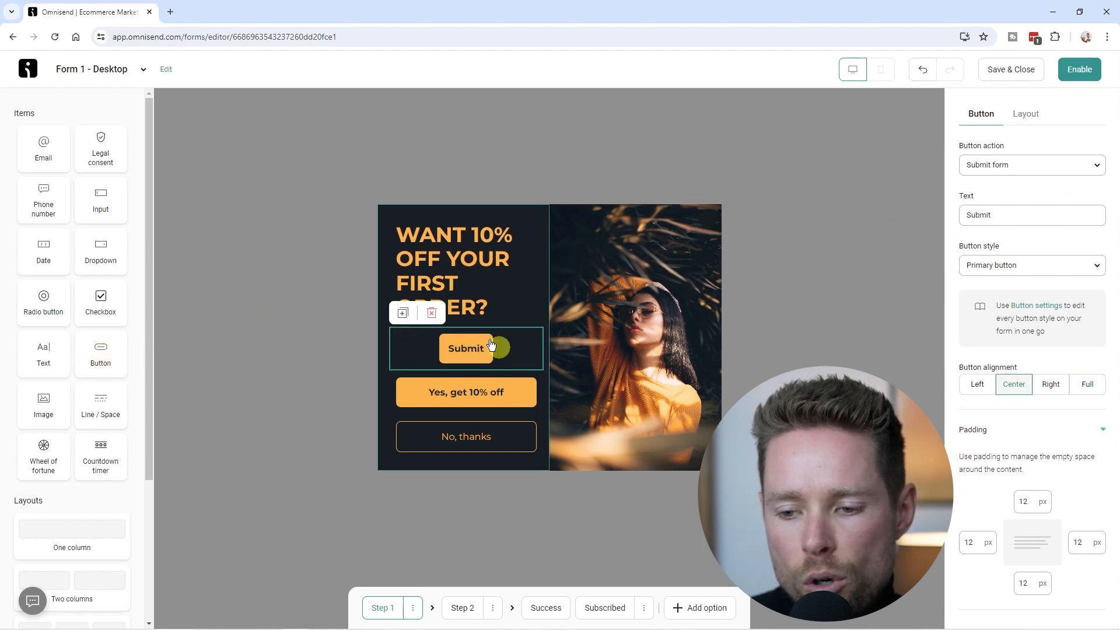
pyautogui.click(432, 316)
# Review the action and text settings of the "Yes, get 10% off" and "No, thanks" buttons
pyautogui.click(465, 369)
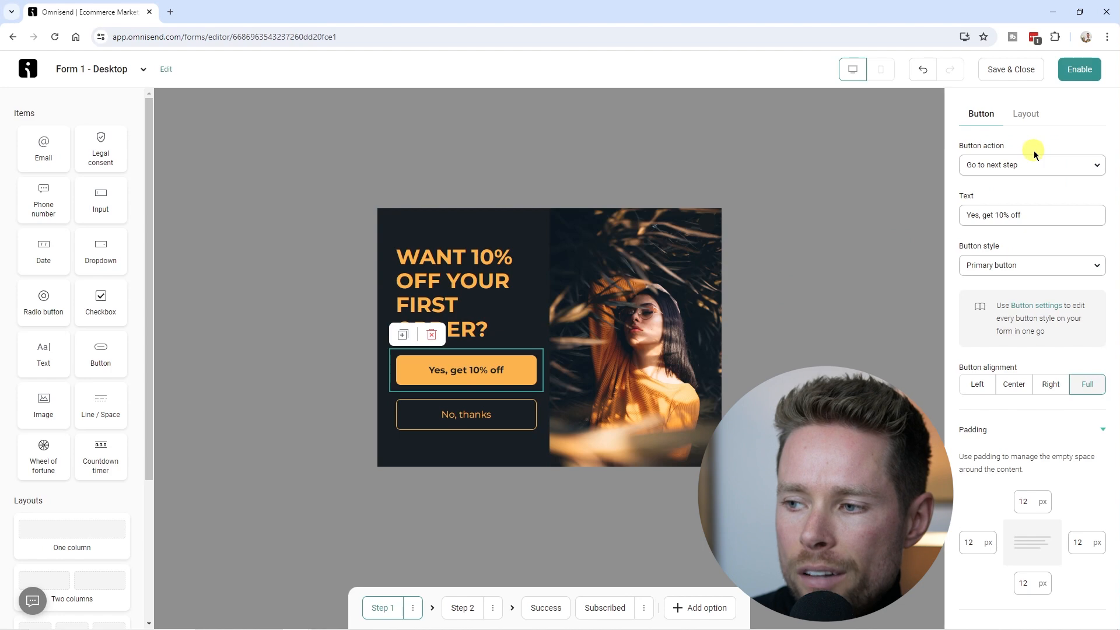
pyautogui.click(1036, 165)
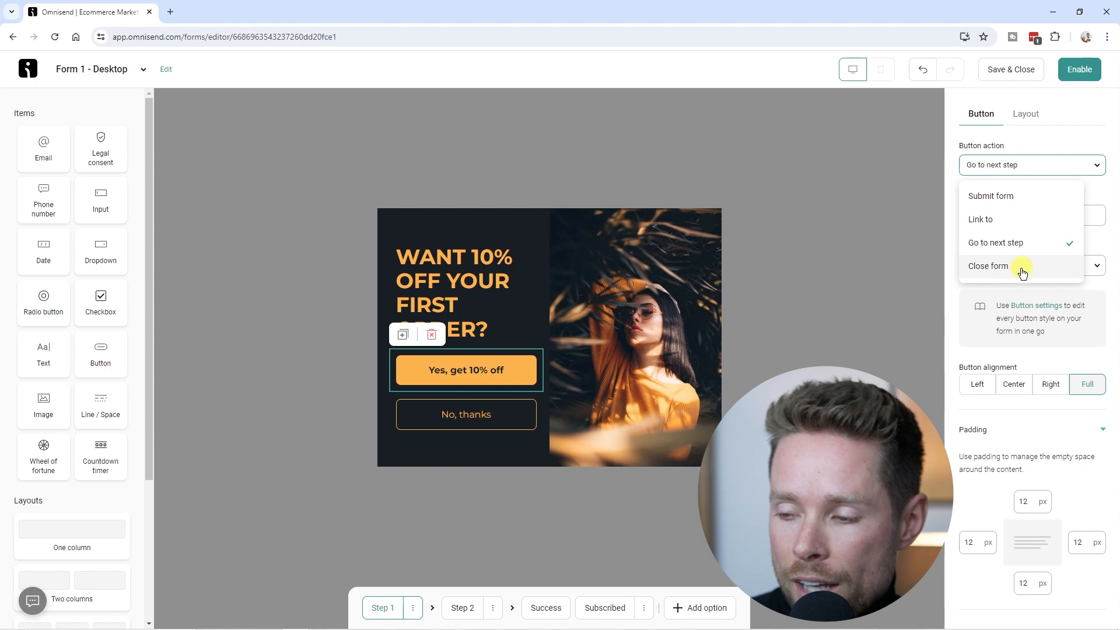
pyautogui.click(1042, 168)
pyautogui.tripleClick(1000, 214)
pyautogui.click(441, 415)
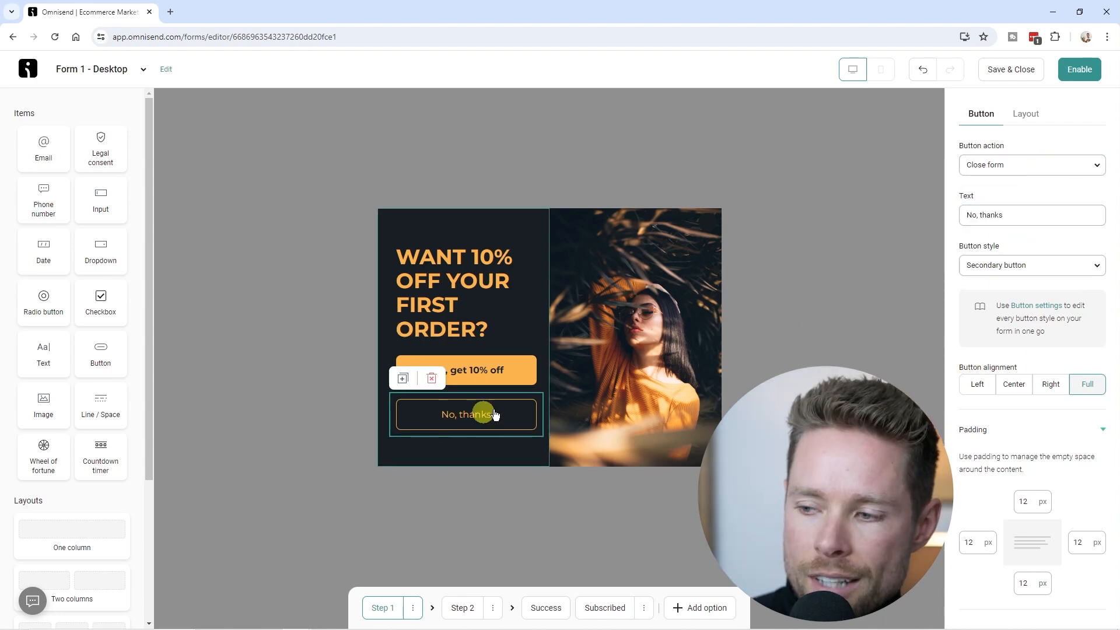
pyautogui.moveTo(962, 145); pyautogui.dragTo(1006, 147)
pyautogui.click(1007, 169)
pyautogui.click(1008, 170)
# Change the Step 2 heading to "CLAIM 10% DISCOUNT"
pyautogui.click(457, 607)
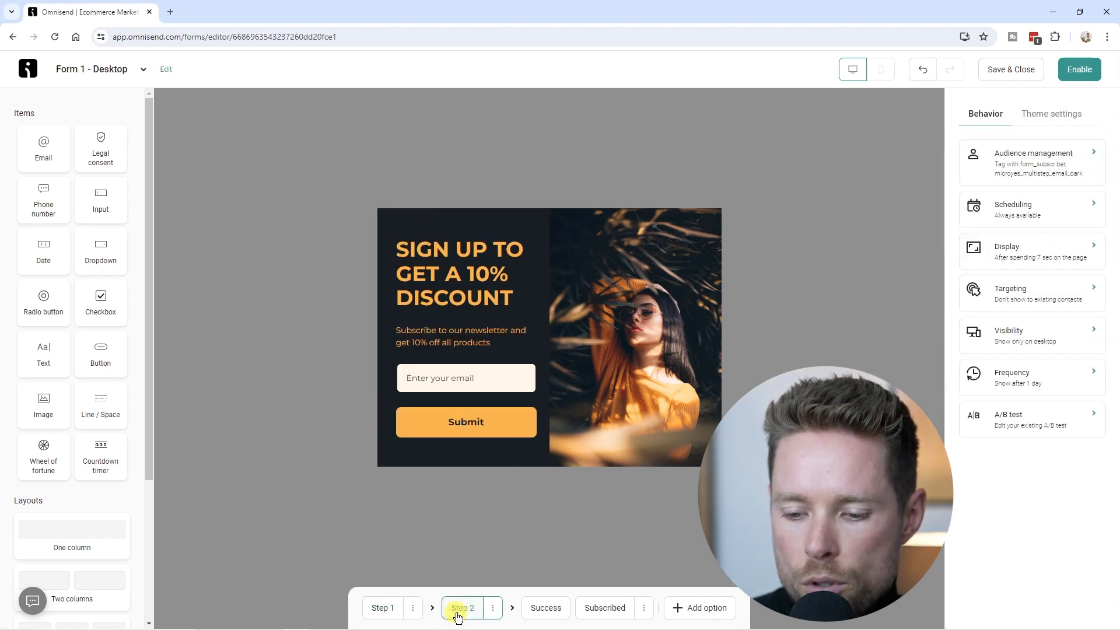
pyautogui.click(426, 269)
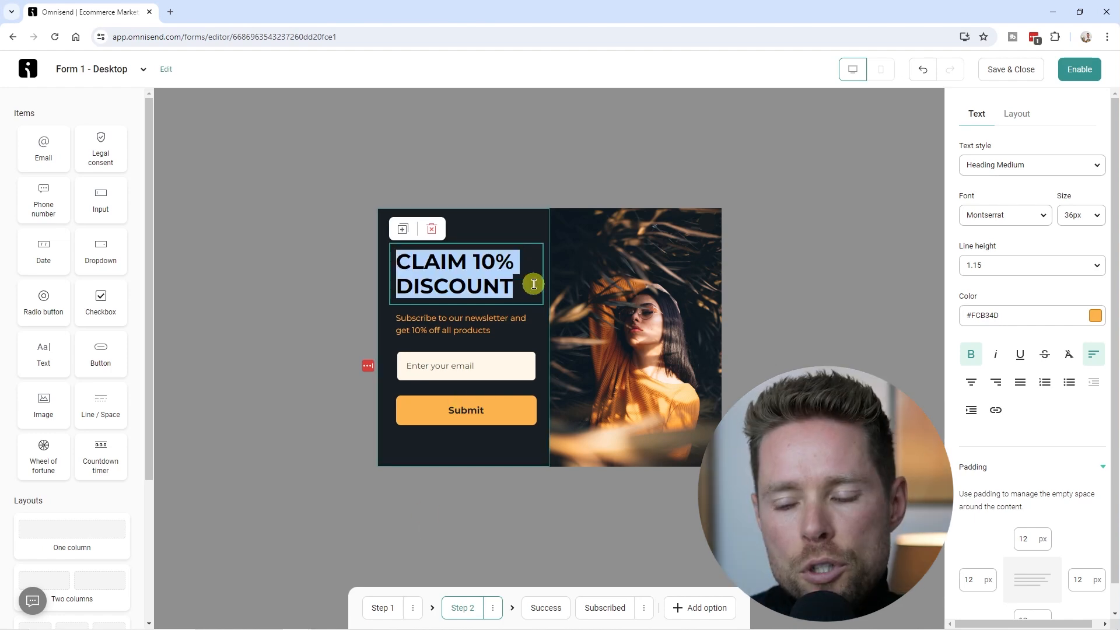
pyautogui.click(518, 287)
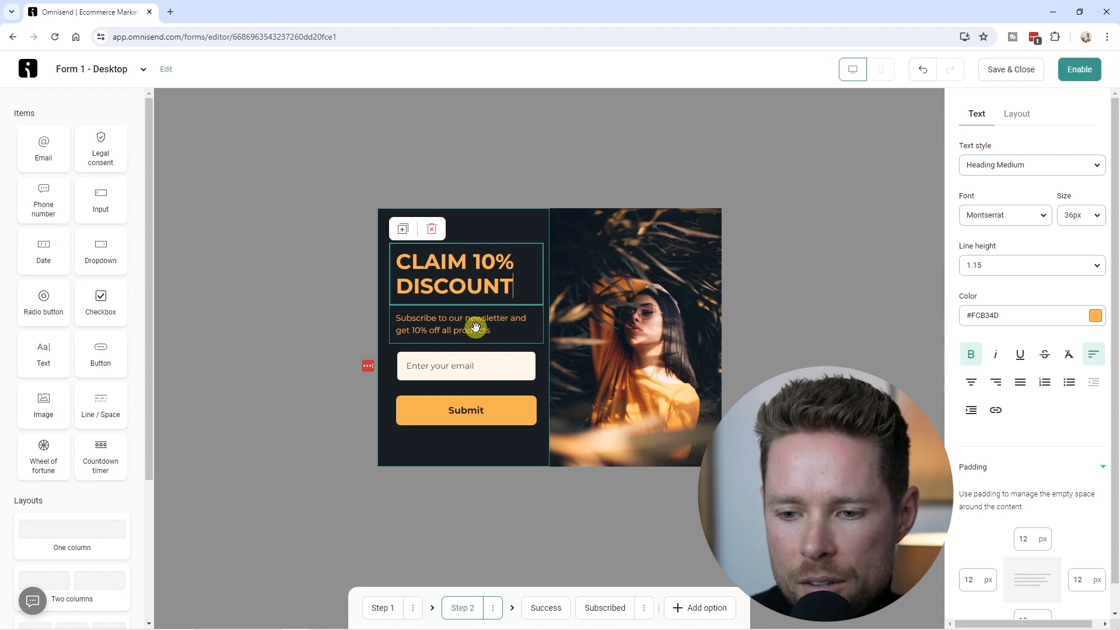
# Check the email field's settings and change the Step 2 submit button's text to "CLAIM 10% COUPON"
pyautogui.click(488, 372)
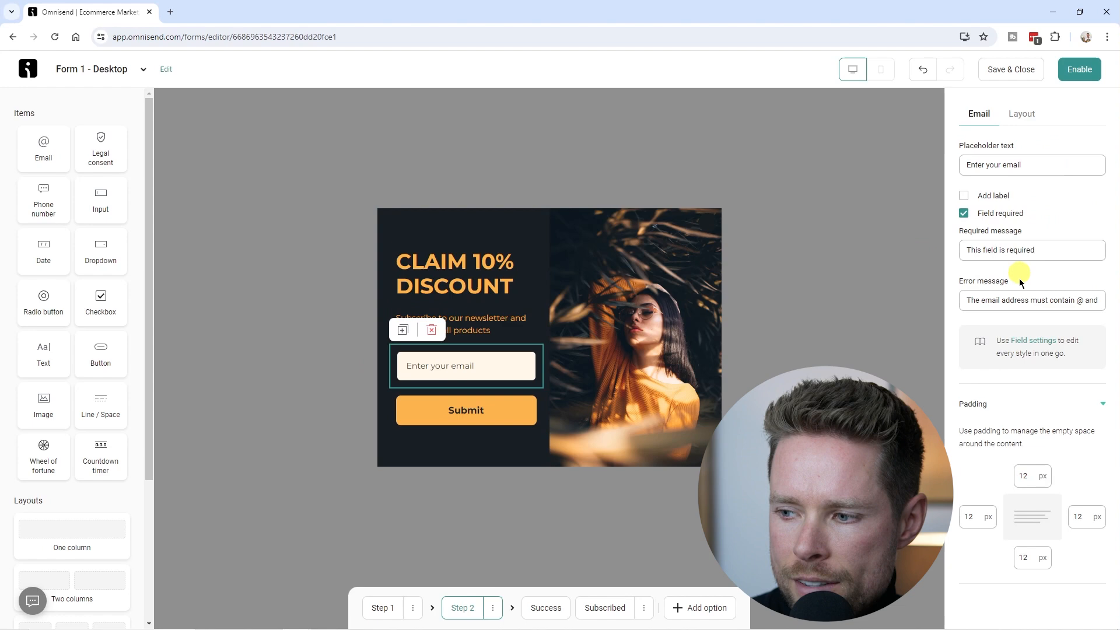
pyautogui.click(440, 415)
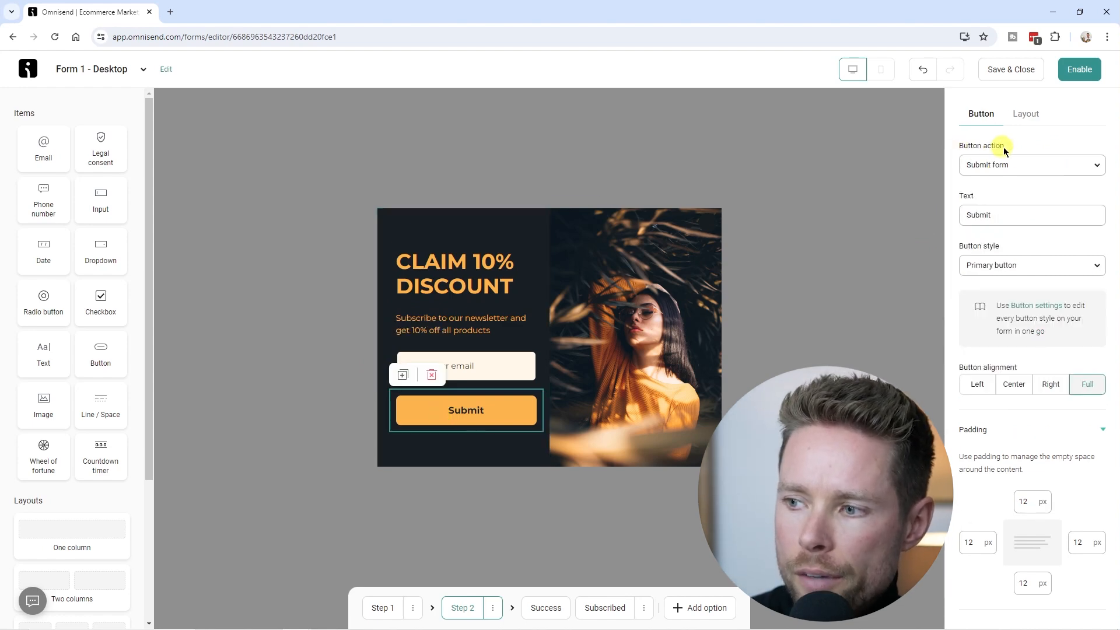
pyautogui.moveTo(1005, 216); pyautogui.dragTo(907, 220)
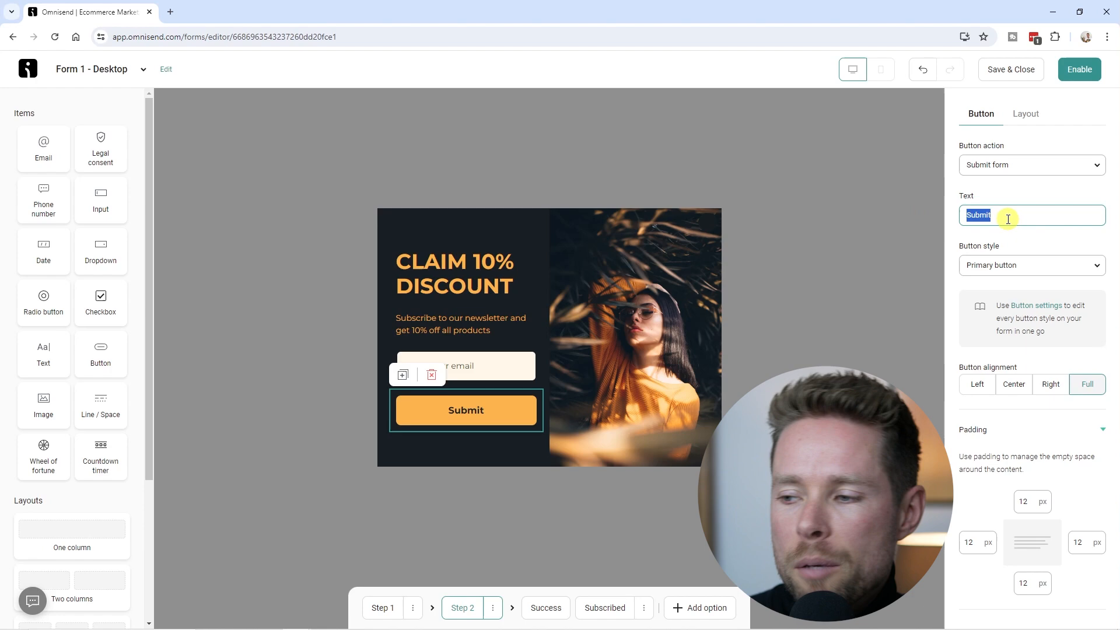
pyautogui.write('CLAIM 10% COUPON')
pyautogui.click(337, 400)
pyautogui.click(475, 408)
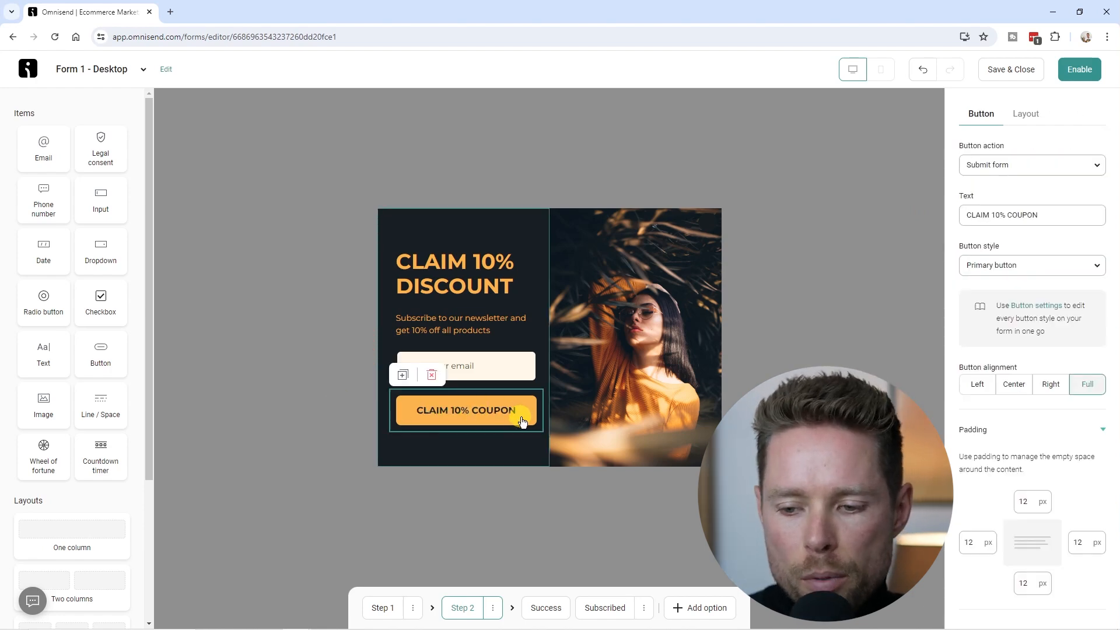
# Try adding a discount code block between the texts of the Success step and remove it again
pyautogui.click(544, 608)
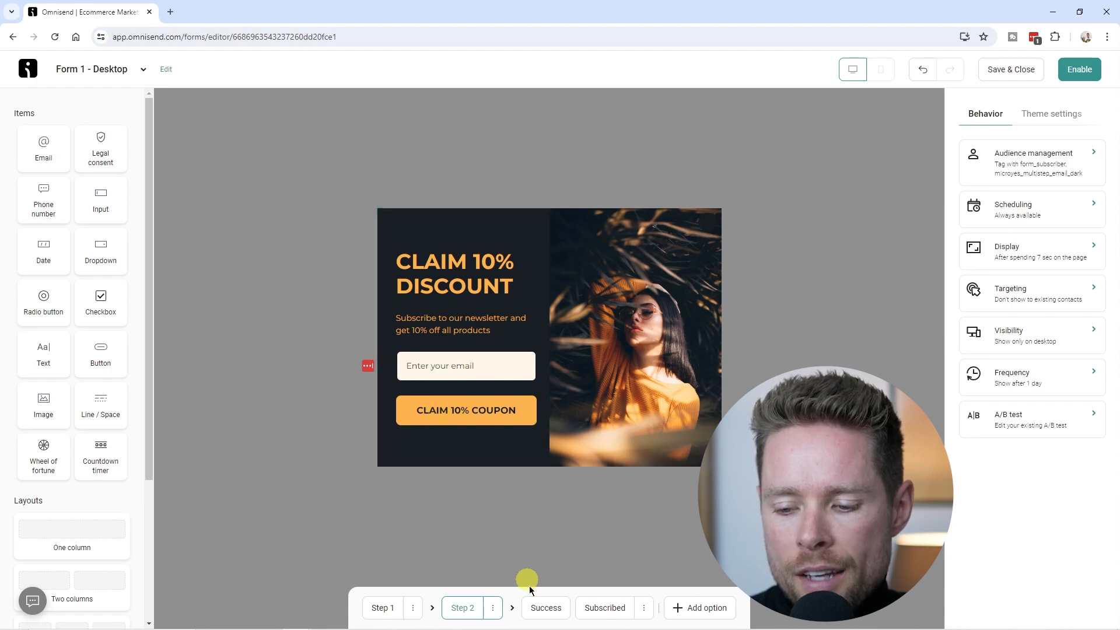
pyautogui.click(541, 614)
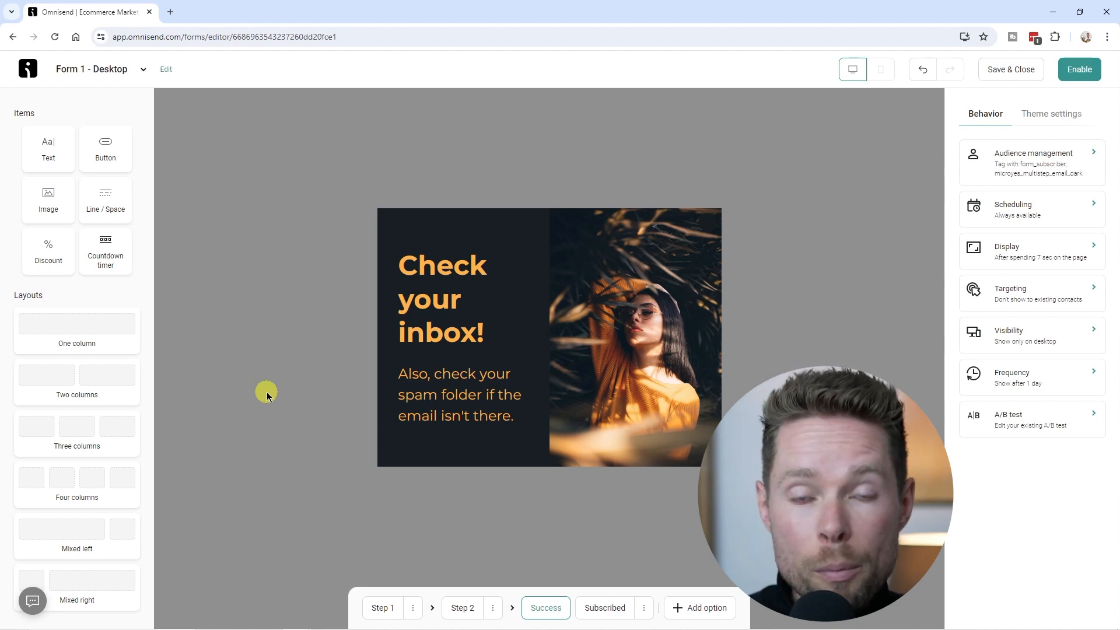
pyautogui.moveTo(44, 257); pyautogui.dragTo(471, 361)
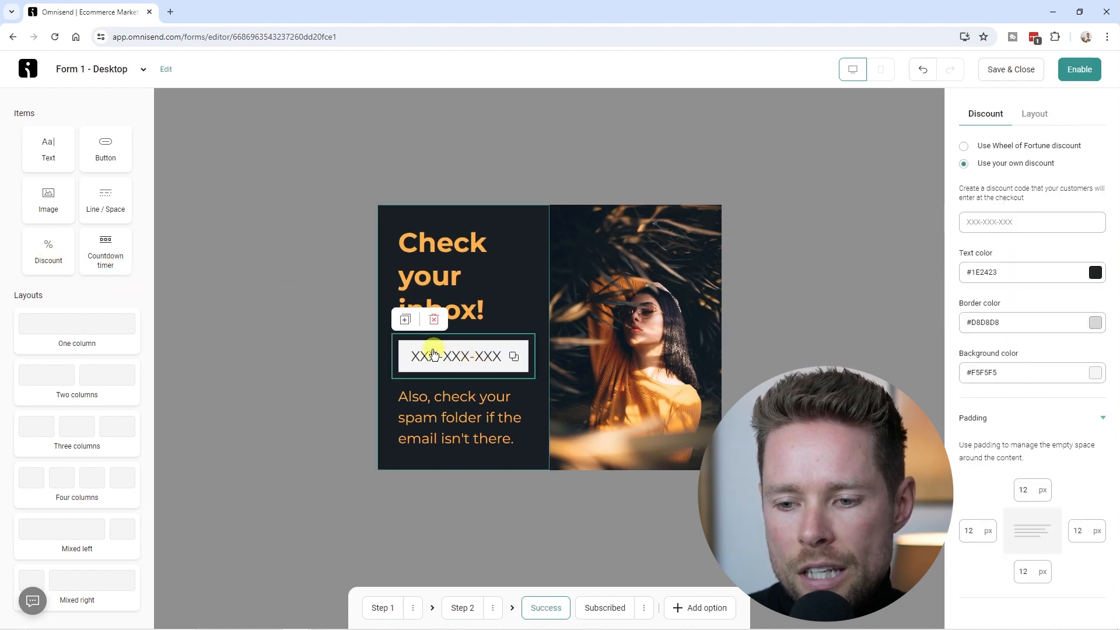
pyautogui.click(1006, 227)
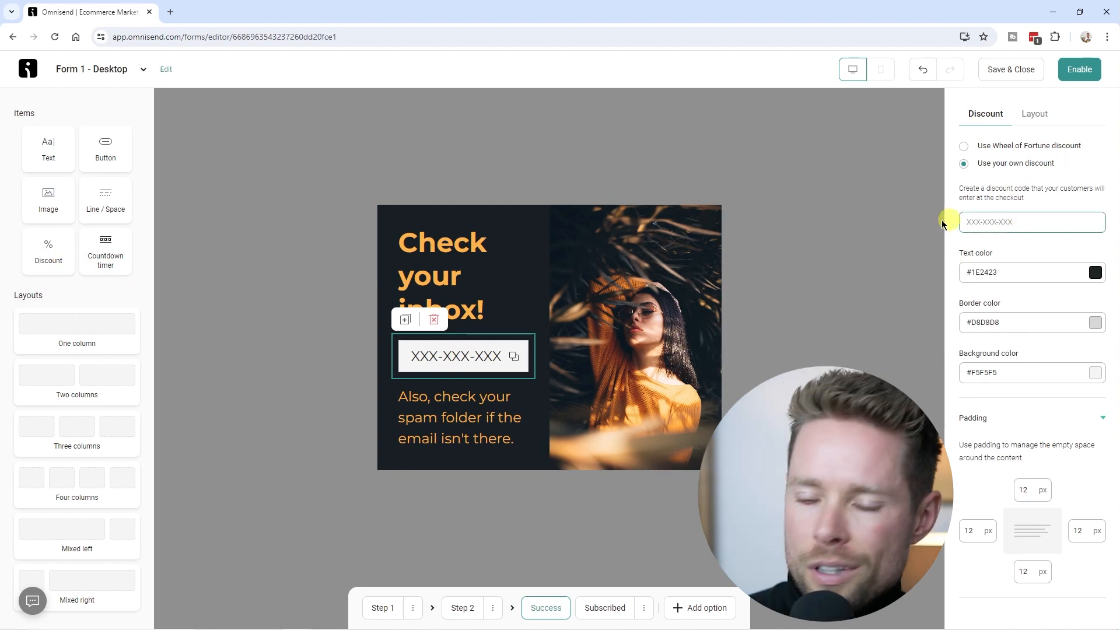
pyautogui.click(975, 220)
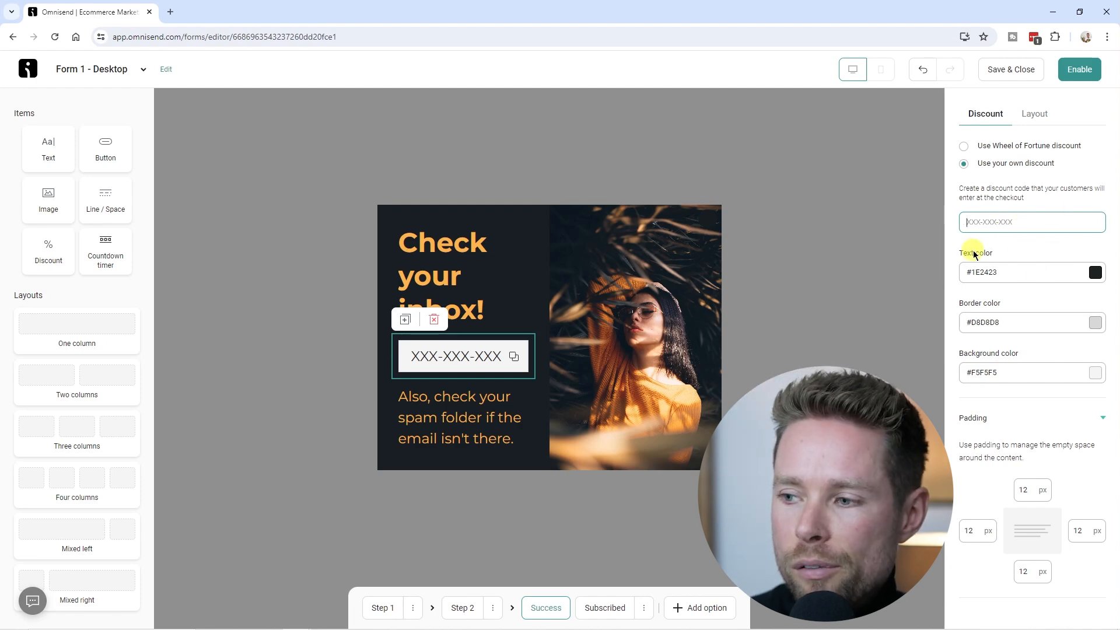
pyautogui.click(435, 321)
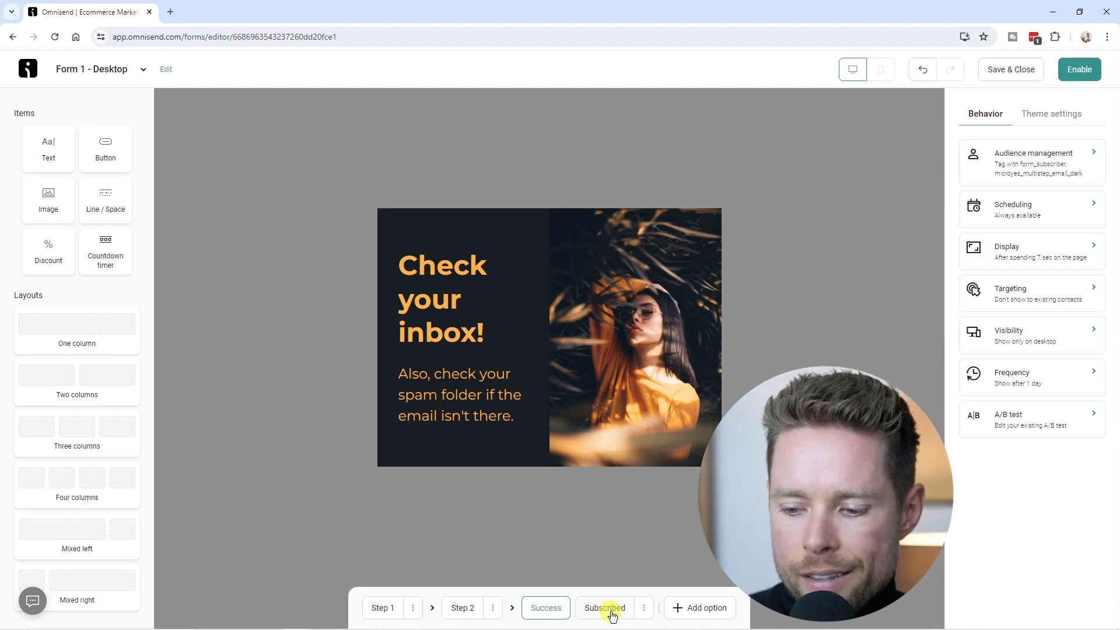
# Delete the form's Subscribed step
pyautogui.click(462, 608)
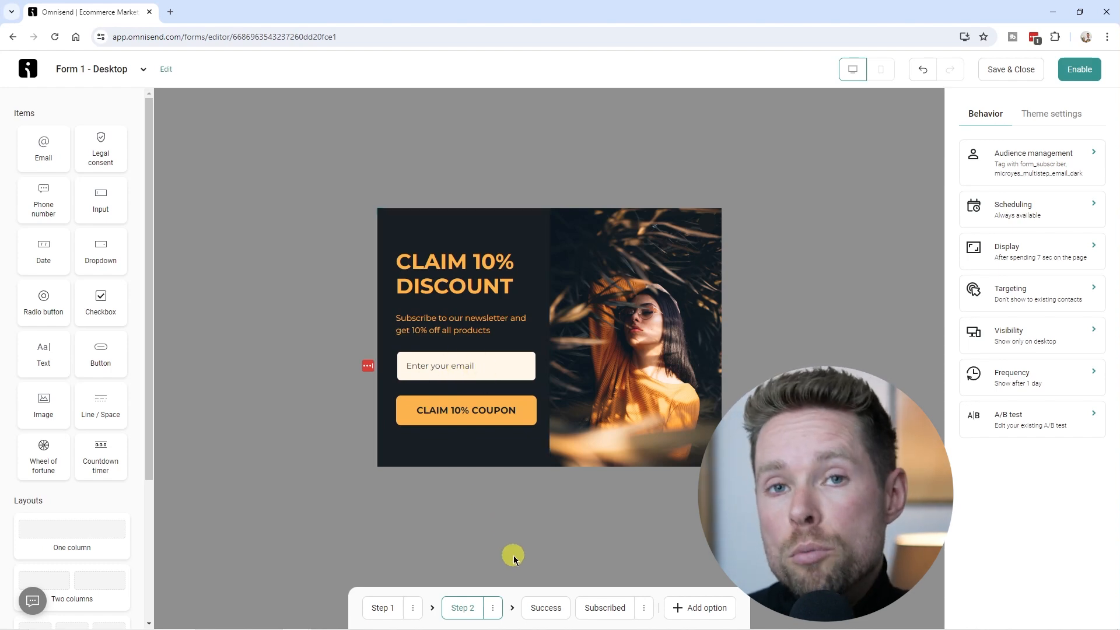
pyautogui.click(607, 609)
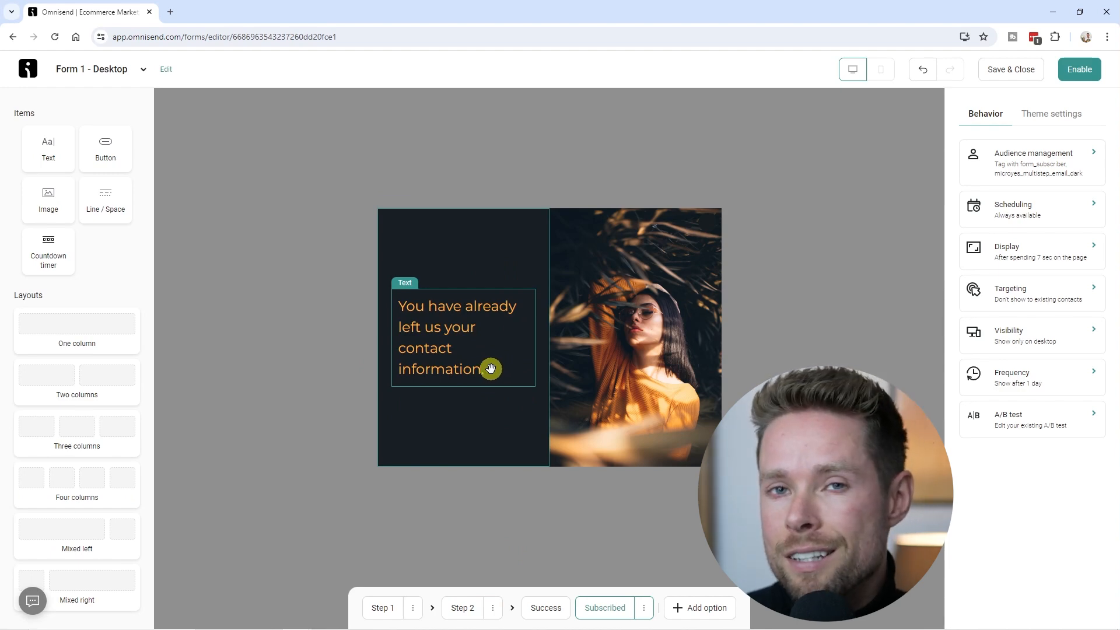
pyautogui.click(645, 609)
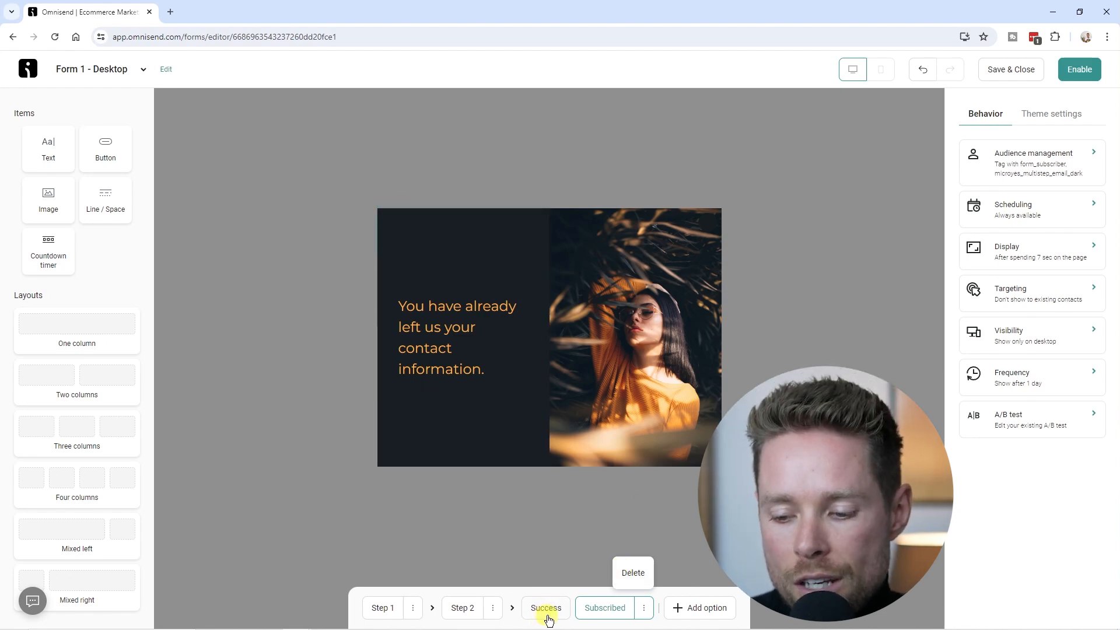
pyautogui.click(624, 585)
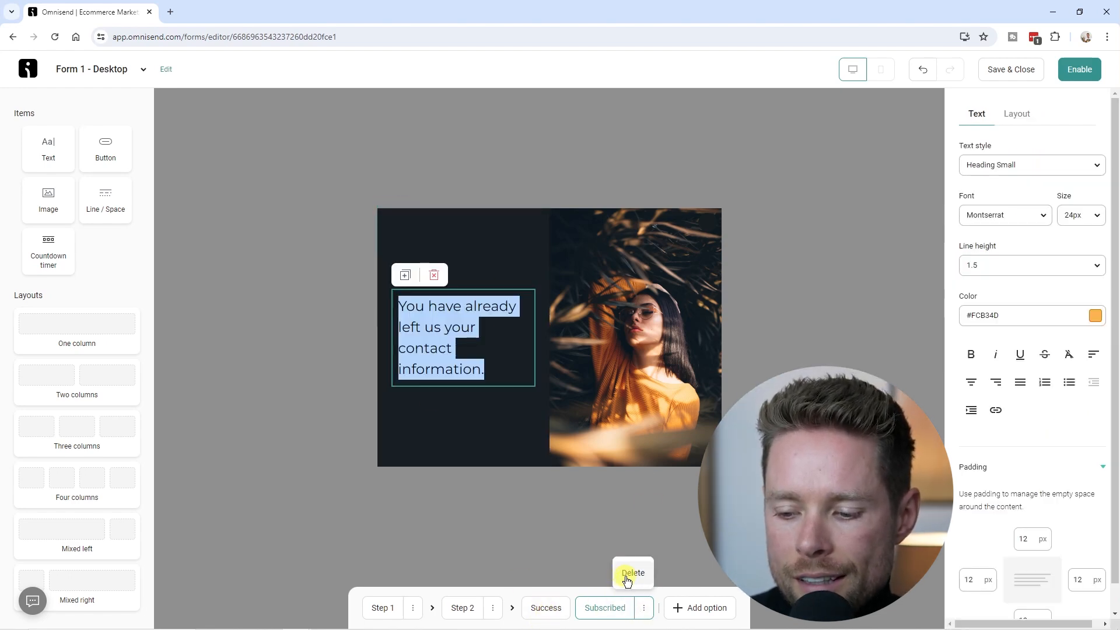
pyautogui.click(630, 574)
# Add a Teaser to the form and set it to show after closing the form
pyautogui.click(653, 607)
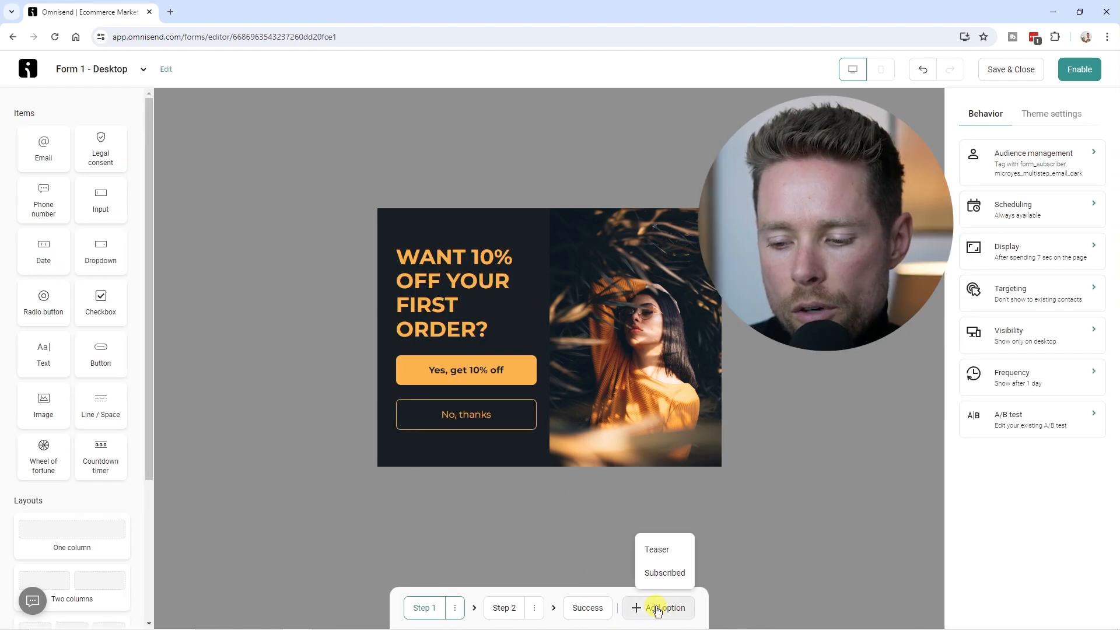
pyautogui.click(666, 553)
pyautogui.tripleClick(1002, 196)
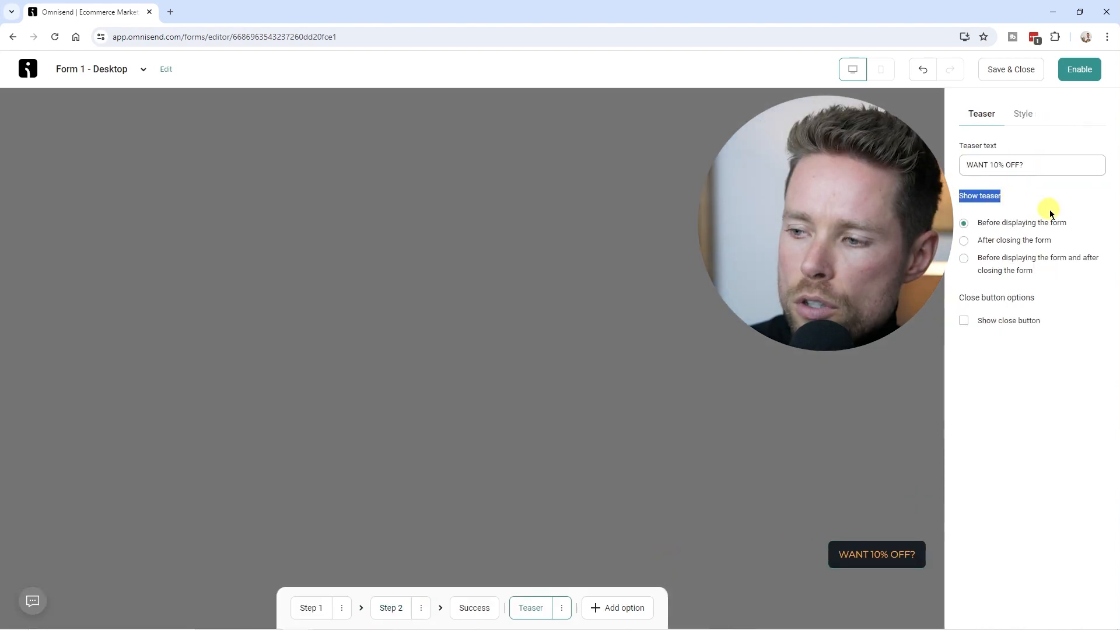
pyautogui.click(991, 241)
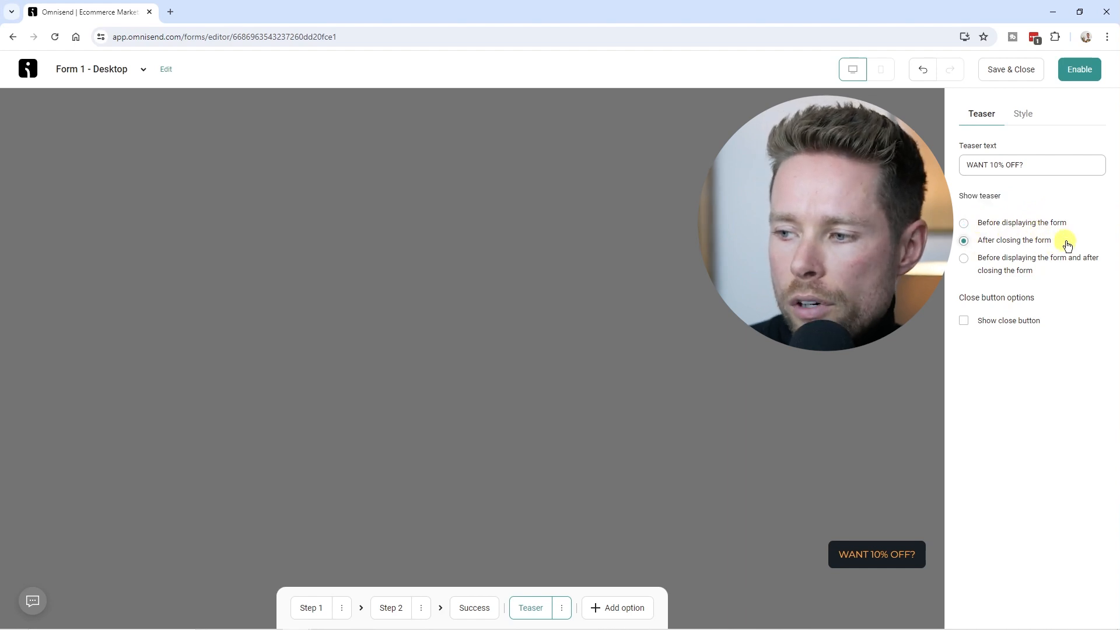
# Keep the teaser set to show after closing the form, and save and close the desktop form
pyautogui.click(1028, 262)
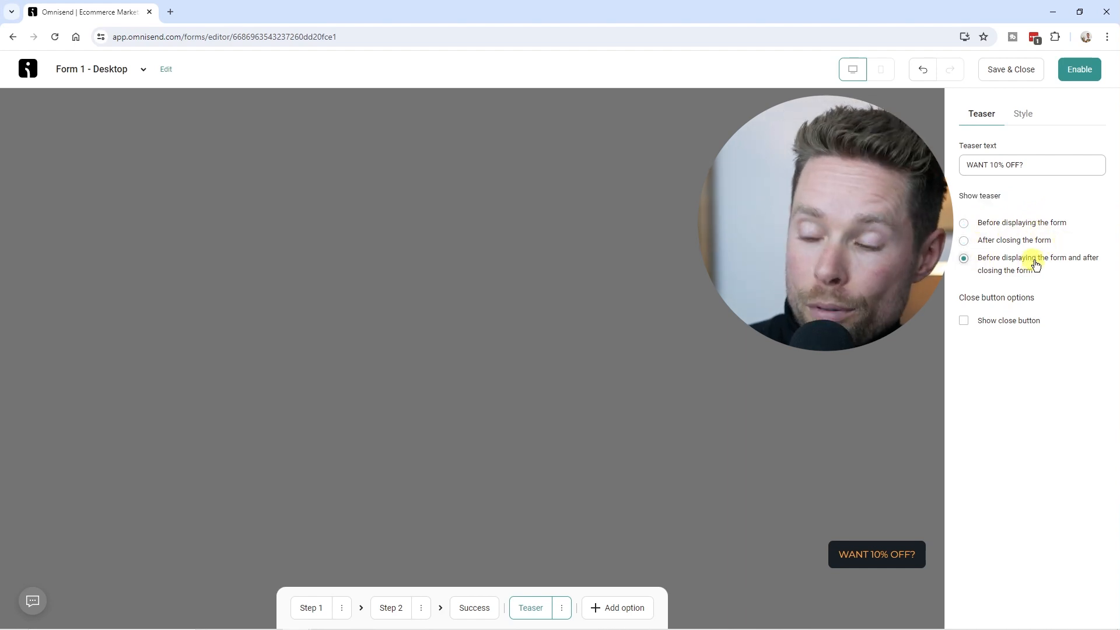
pyautogui.click(965, 242)
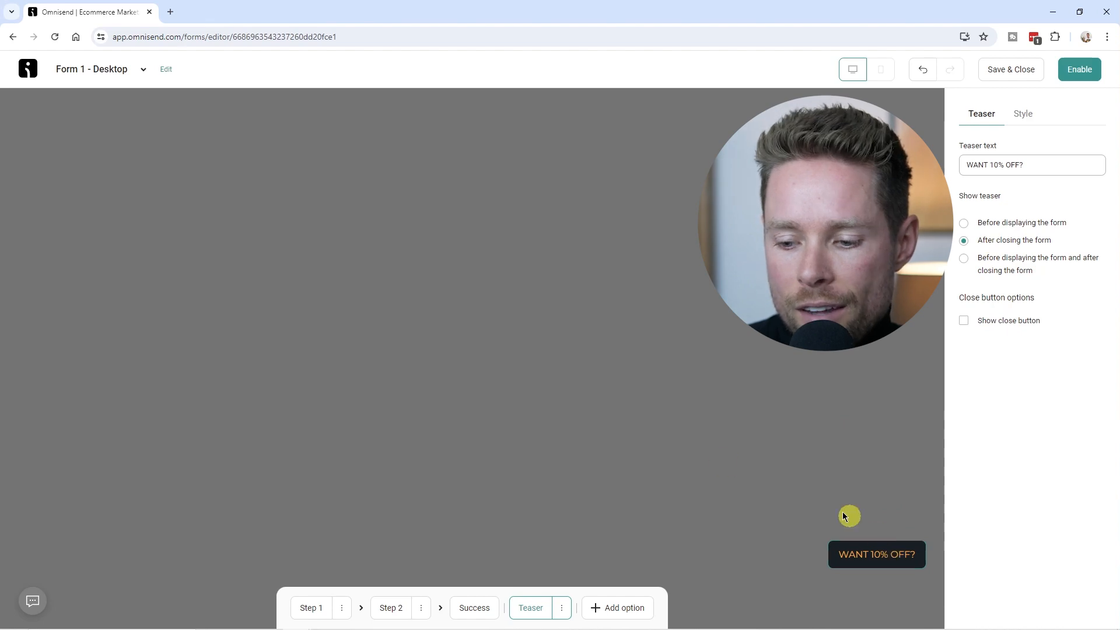
pyautogui.click(313, 610)
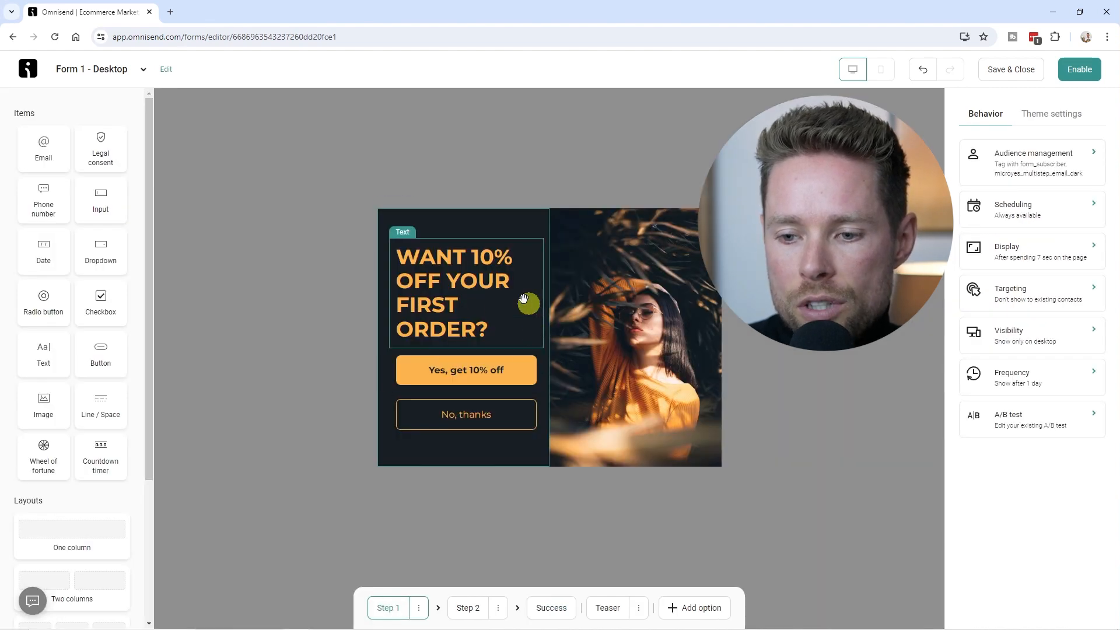
pyautogui.click(551, 607)
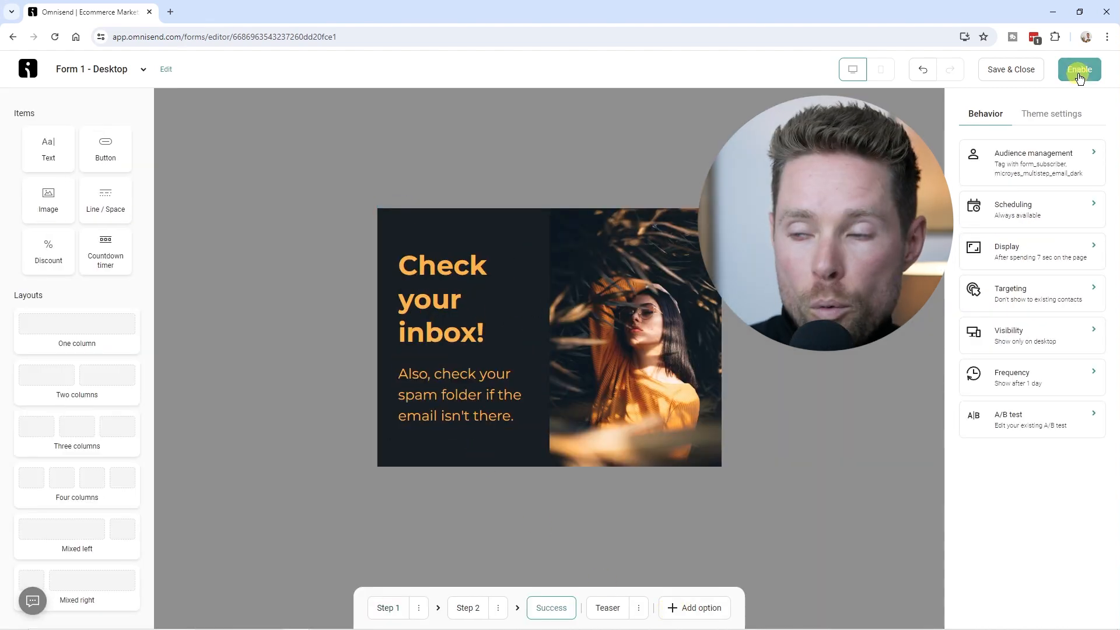
pyautogui.click(1010, 70)
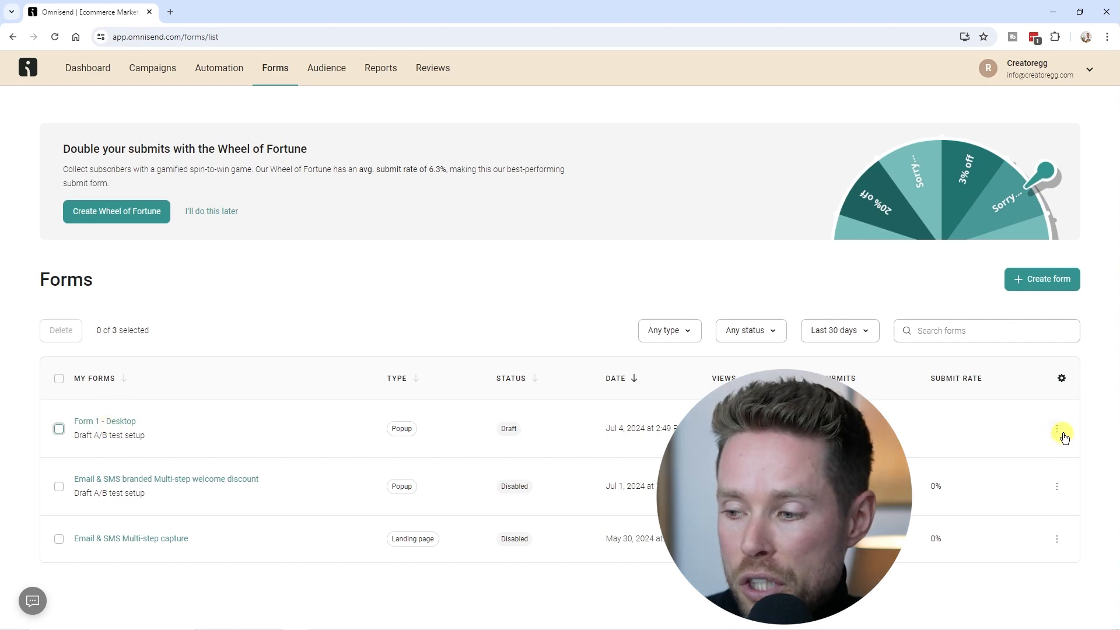
# Copy the "Form 1 - Desktop" popup and rename the copy as "Form 1 - Mobile"
pyautogui.click(1057, 430)
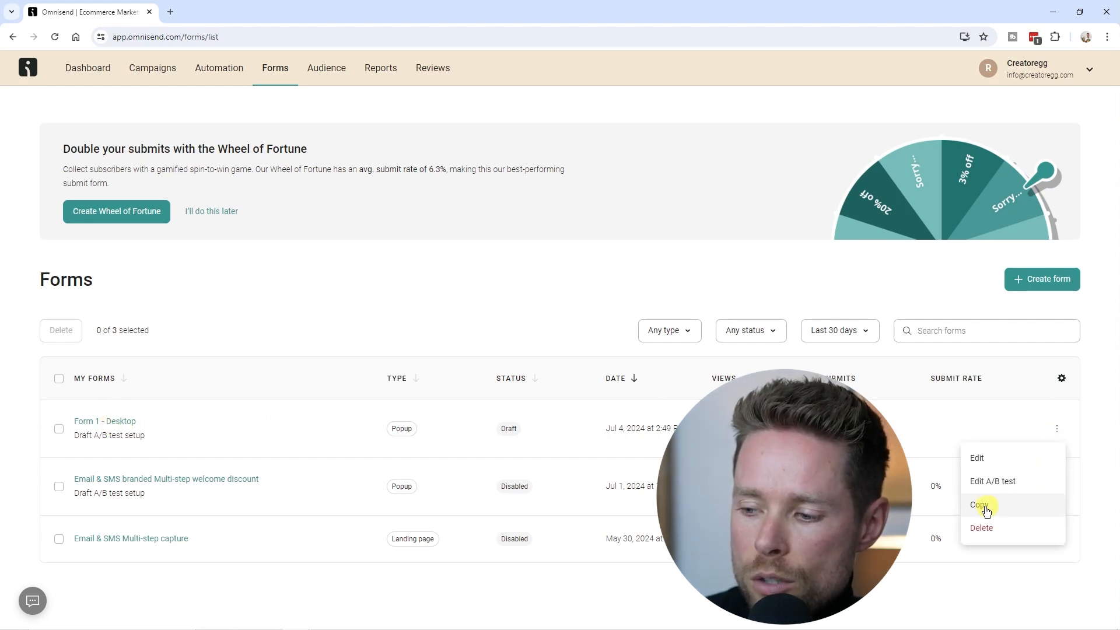
pyautogui.click(991, 505)
pyautogui.click(692, 385)
pyautogui.click(178, 69)
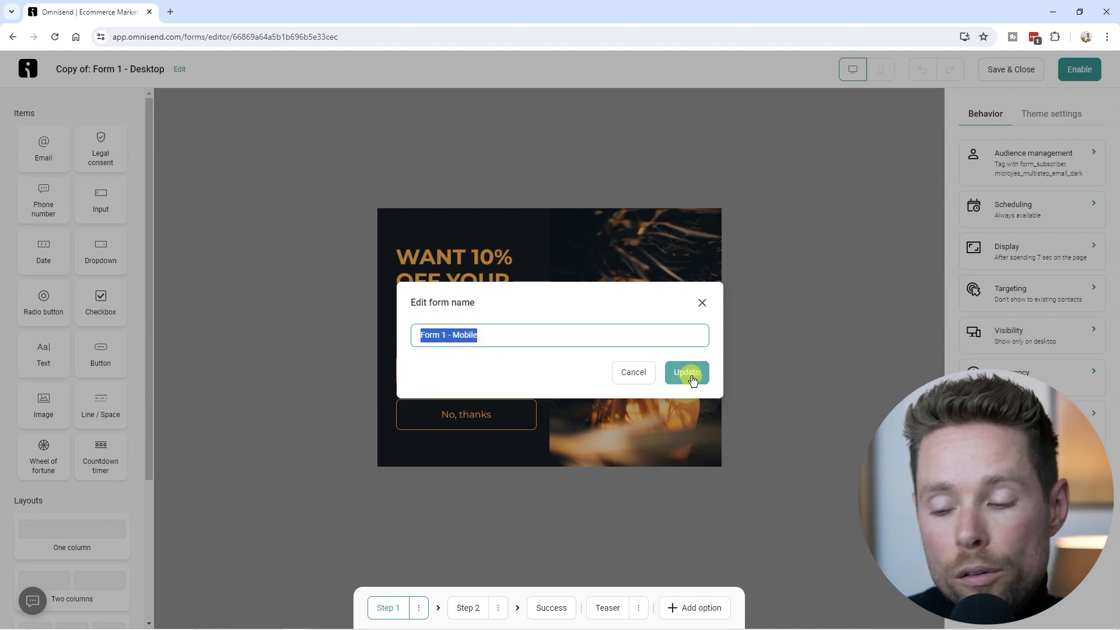
pyautogui.click(691, 373)
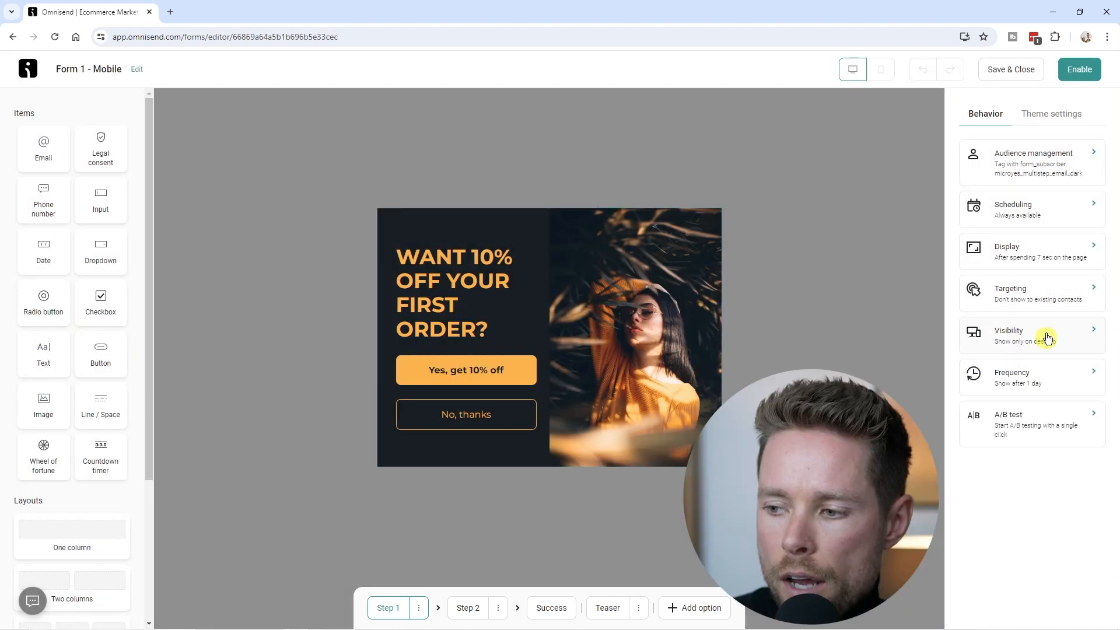
# Set the visibility of the Form 1 - Mobile popup to mobile only
pyautogui.click(1017, 334)
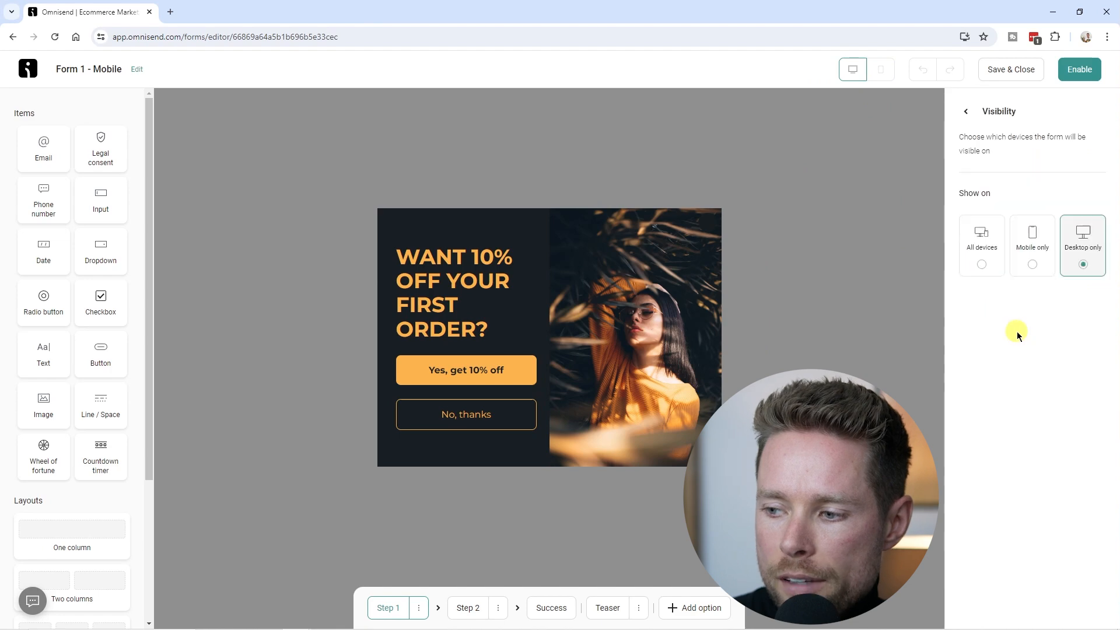
pyautogui.click(1032, 265)
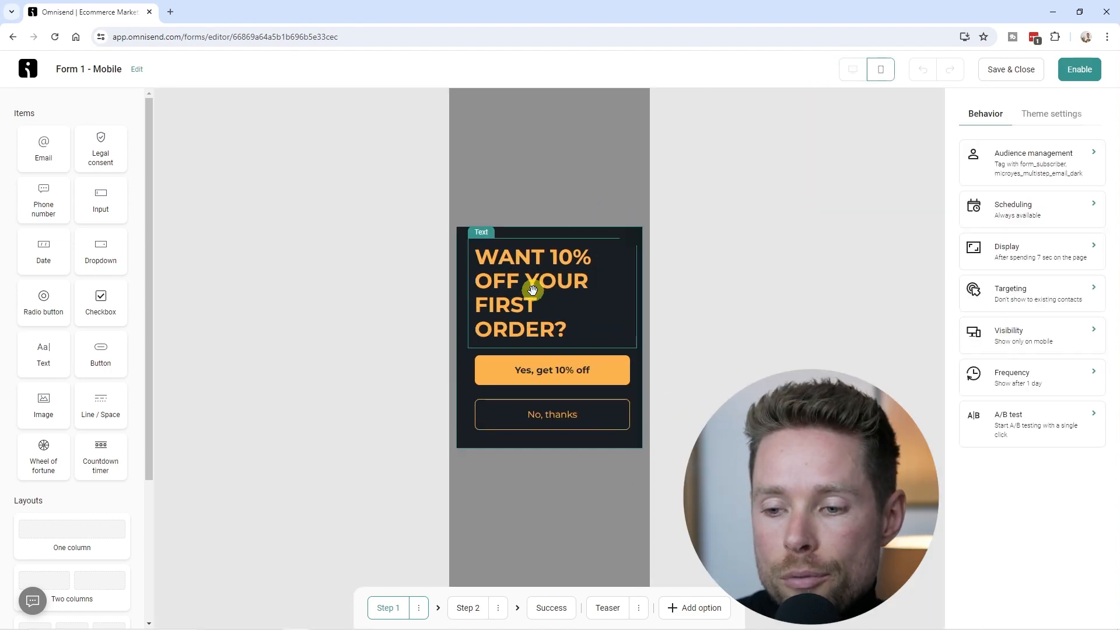
# Shorten the mobile form's Step 1 heading to "WANT 10% OFF?" and save and close the form
pyautogui.click(533, 296)
pyautogui.moveTo(566, 328); pyautogui.dragTo(524, 281)
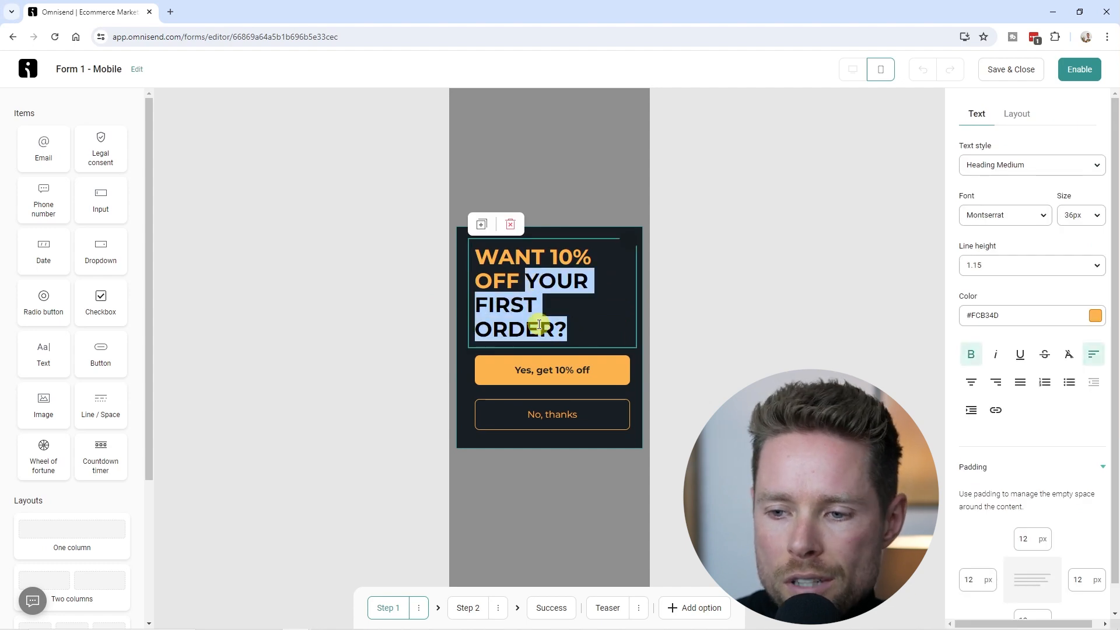
pyautogui.press('BackSpace')
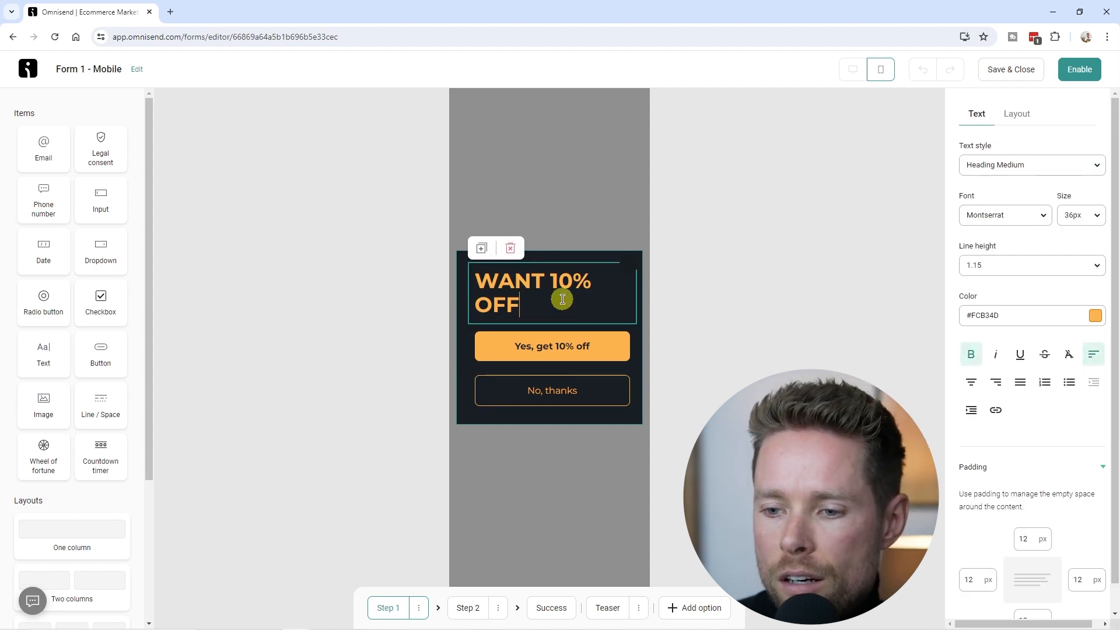
pyautogui.write('?')
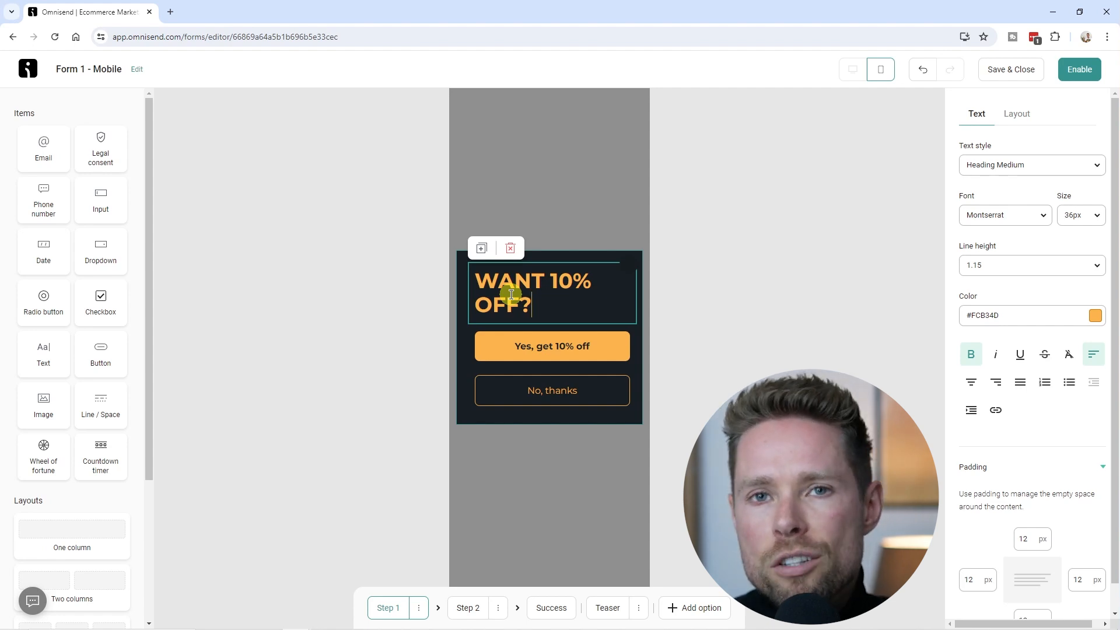
pyautogui.click(467, 582)
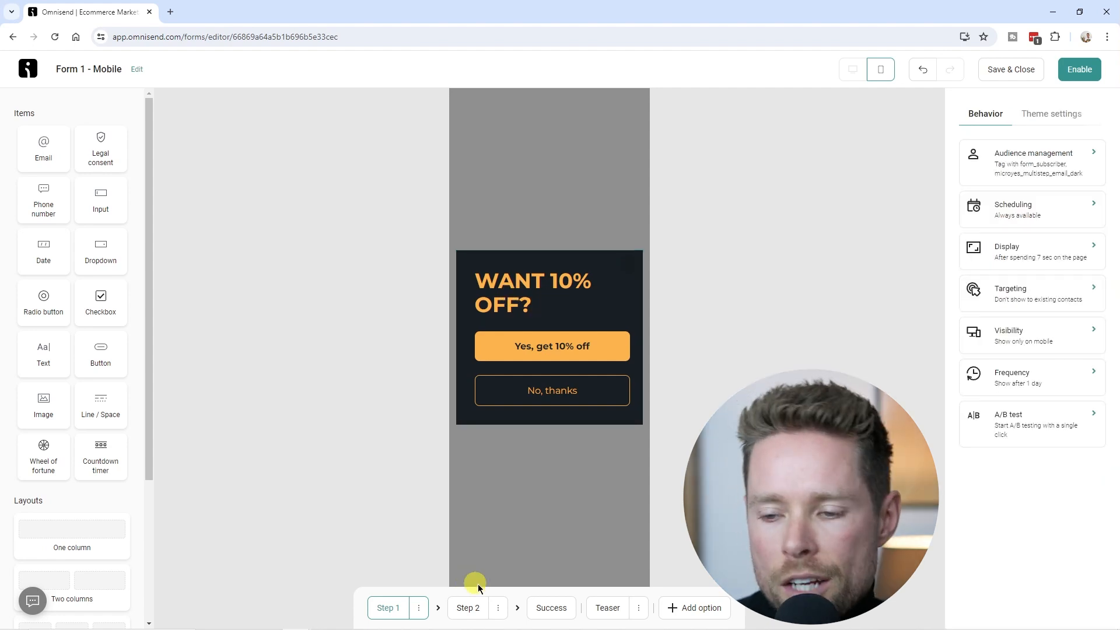
pyautogui.click(1001, 72)
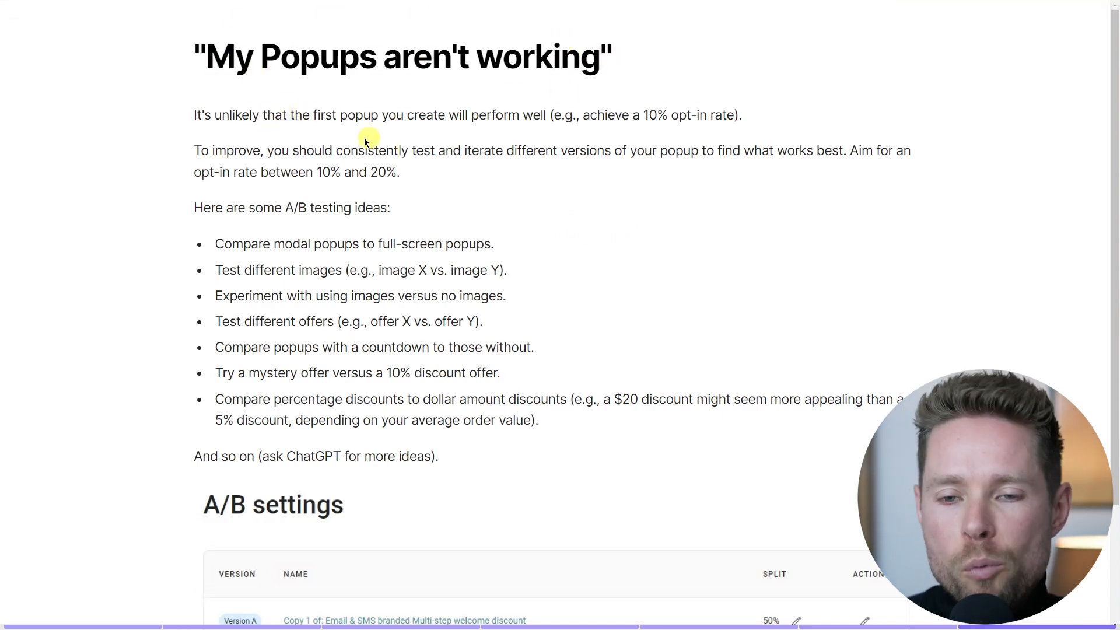
# Read the "My Popups aren't working" notes on opt-in rates, iterating popup versions and A/B testing ideas
pyautogui.moveTo(194, 117); pyautogui.dragTo(763, 119)
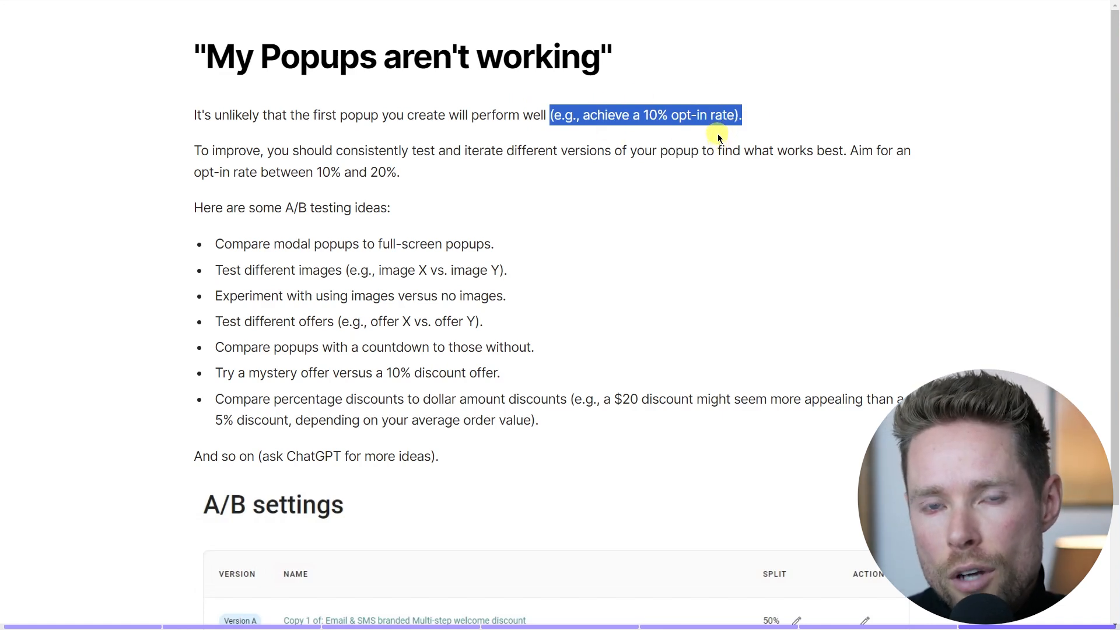
pyautogui.click(749, 121)
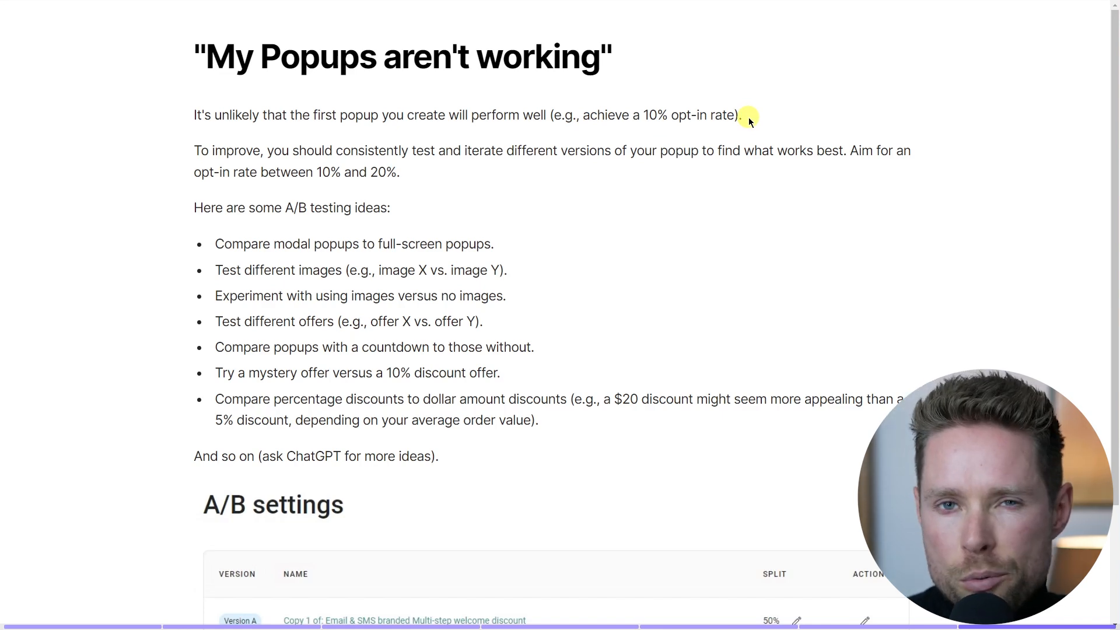
pyautogui.moveTo(194, 151); pyautogui.dragTo(851, 148)
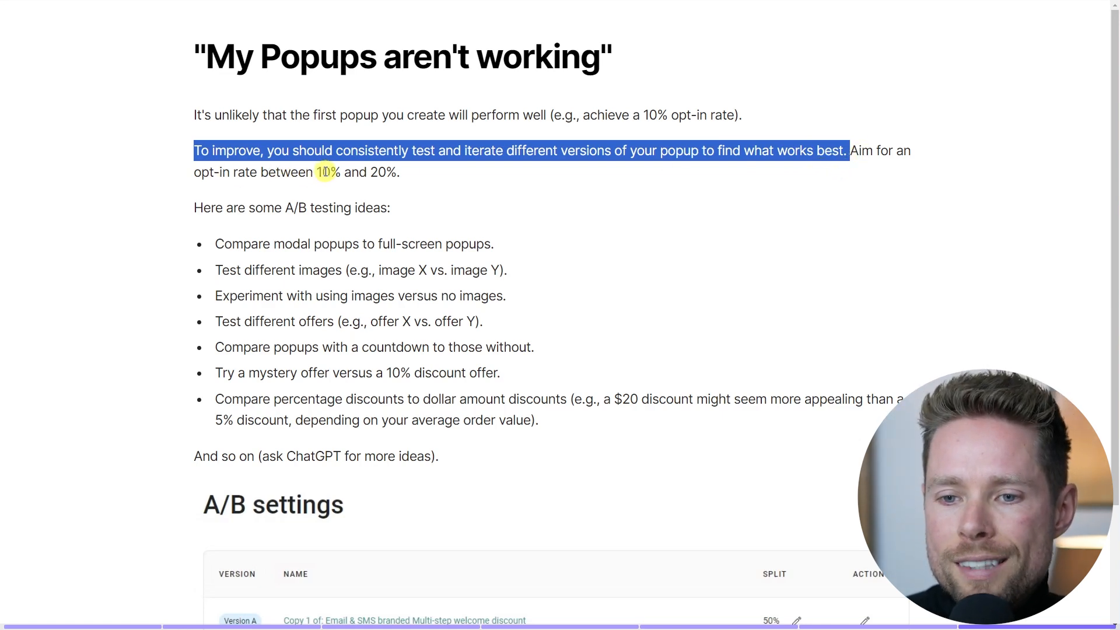
pyautogui.moveTo(193, 210); pyautogui.dragTo(395, 210)
pyautogui.click(395, 220)
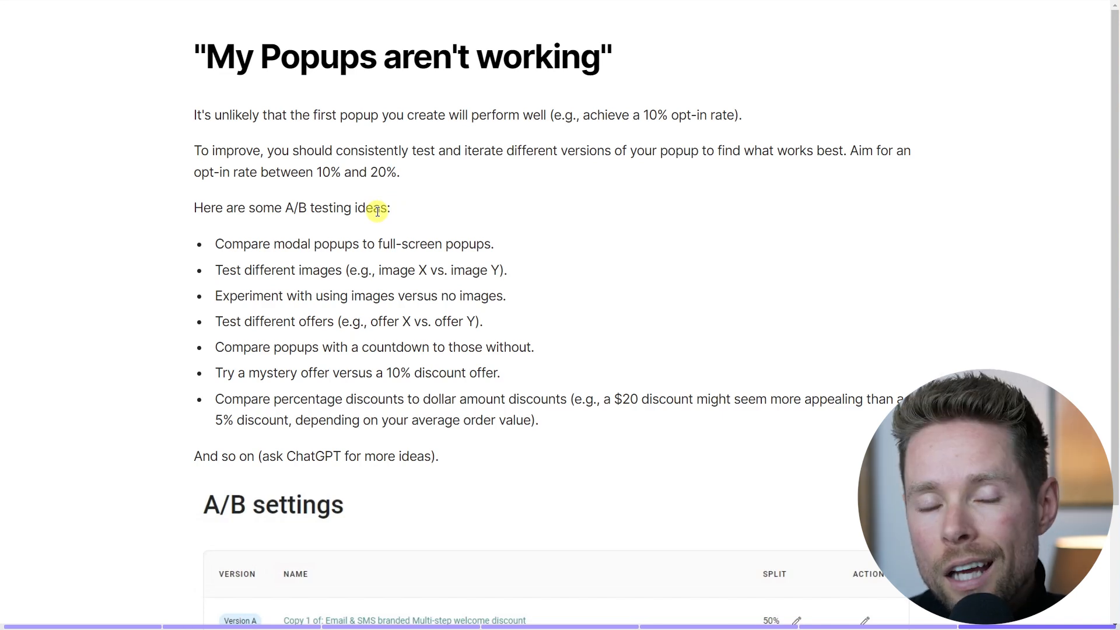
pyautogui.tripleClick(378, 211)
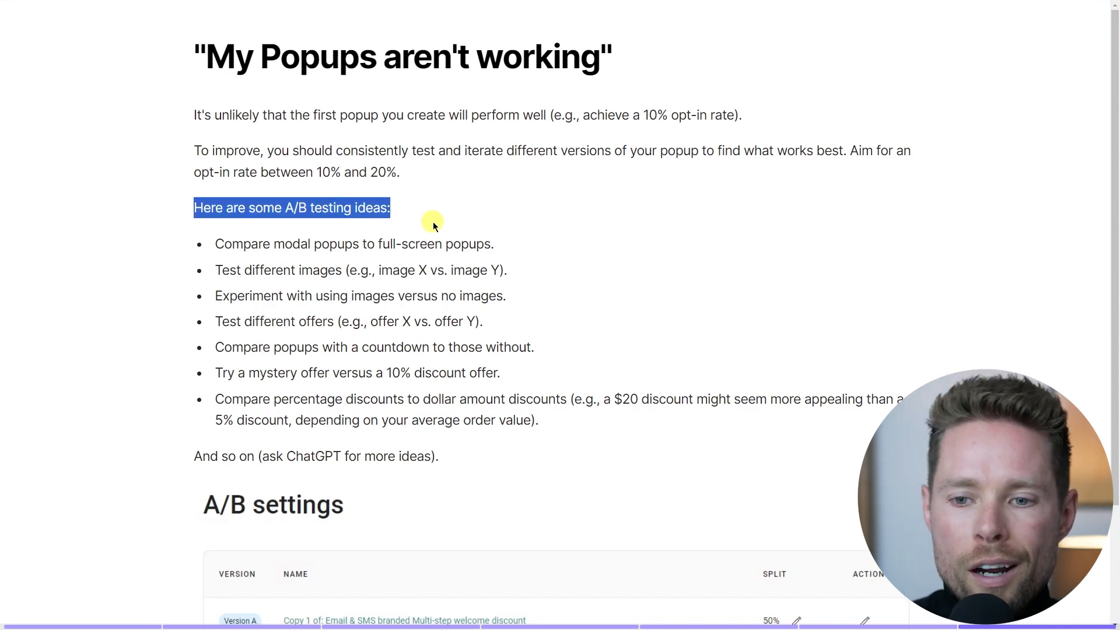
pyautogui.click(348, 257)
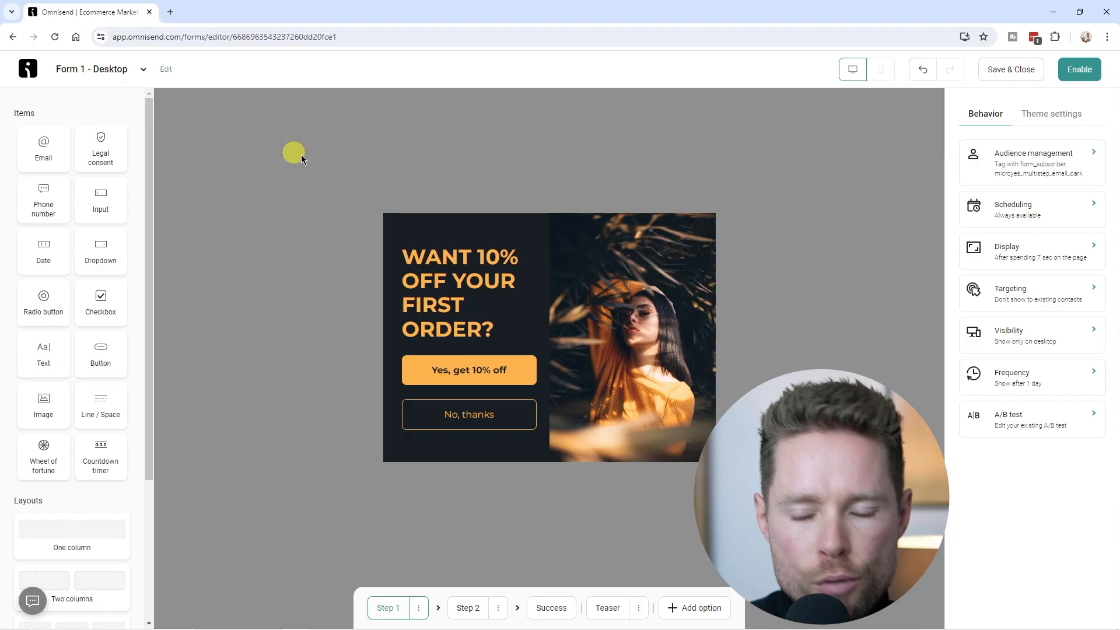
# Open the A/B settings of Form 1 - Desktop and check the split setting of Version A
pyautogui.click(1030, 423)
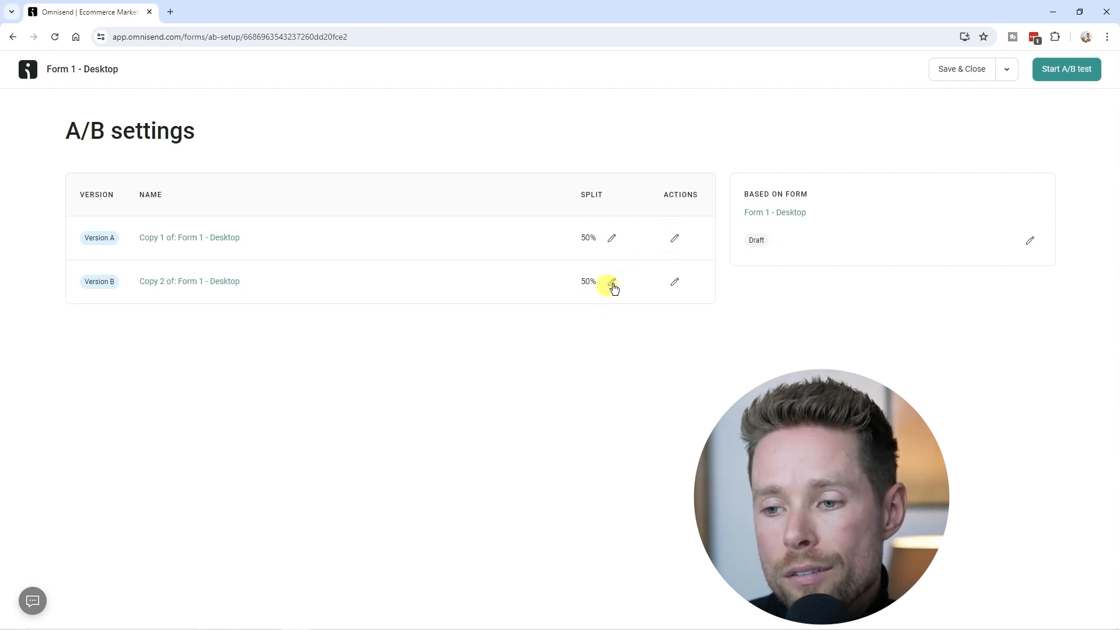
pyautogui.click(613, 237)
pyautogui.doubleClick(604, 240)
pyautogui.click(601, 327)
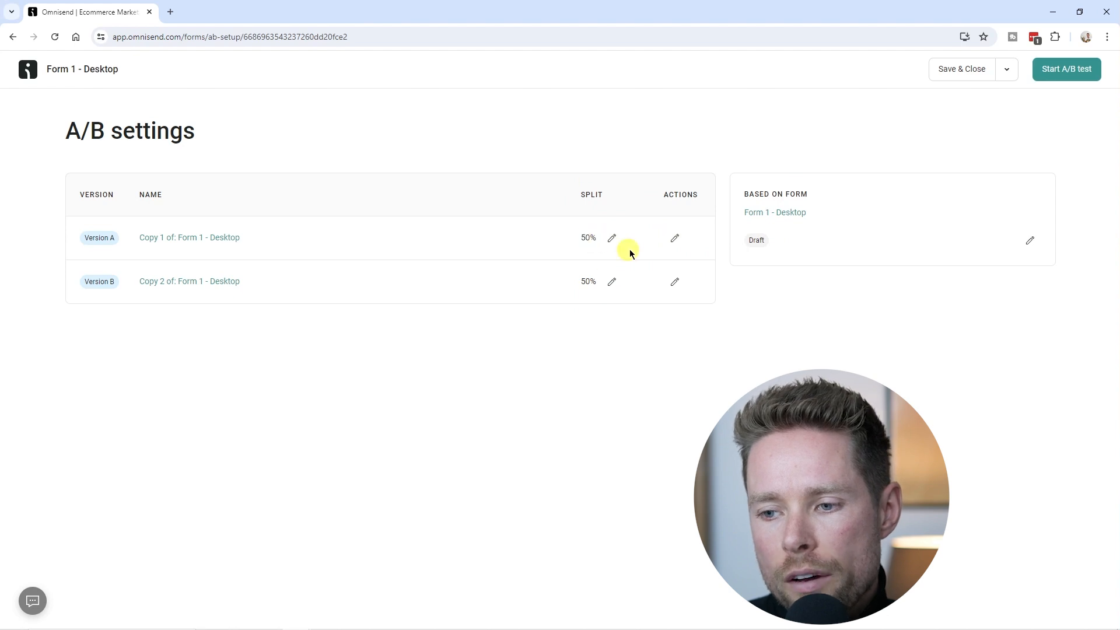
# Open Version A of the A/B test, increase its form width to the maximum and save the version
pyautogui.click(674, 239)
pyautogui.moveTo(215, 244); pyautogui.dragTo(505, 245)
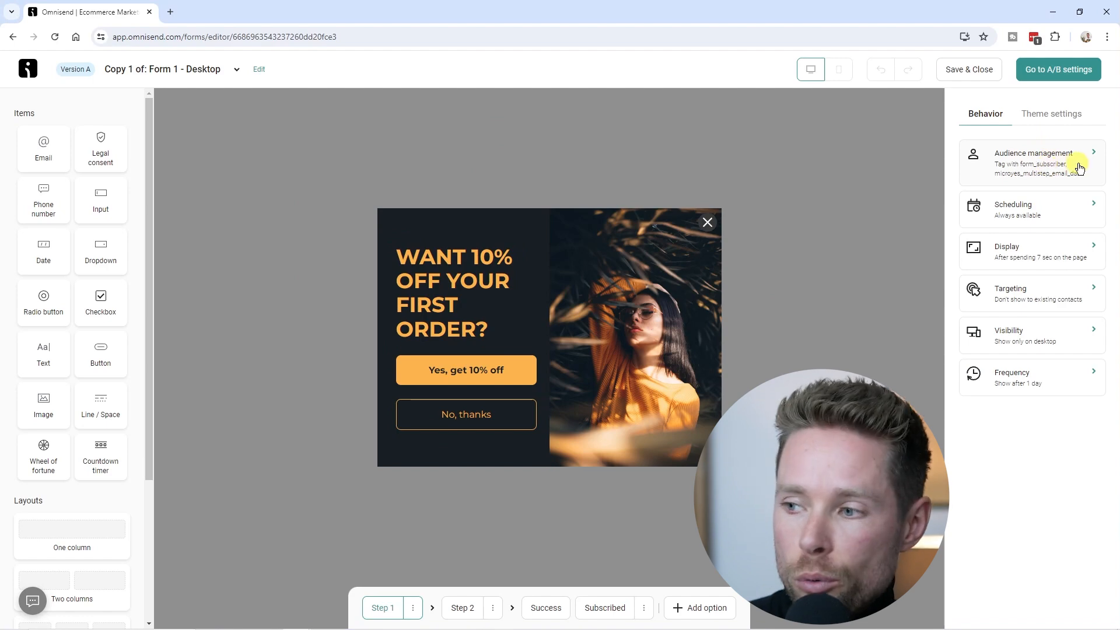
pyautogui.click(1058, 115)
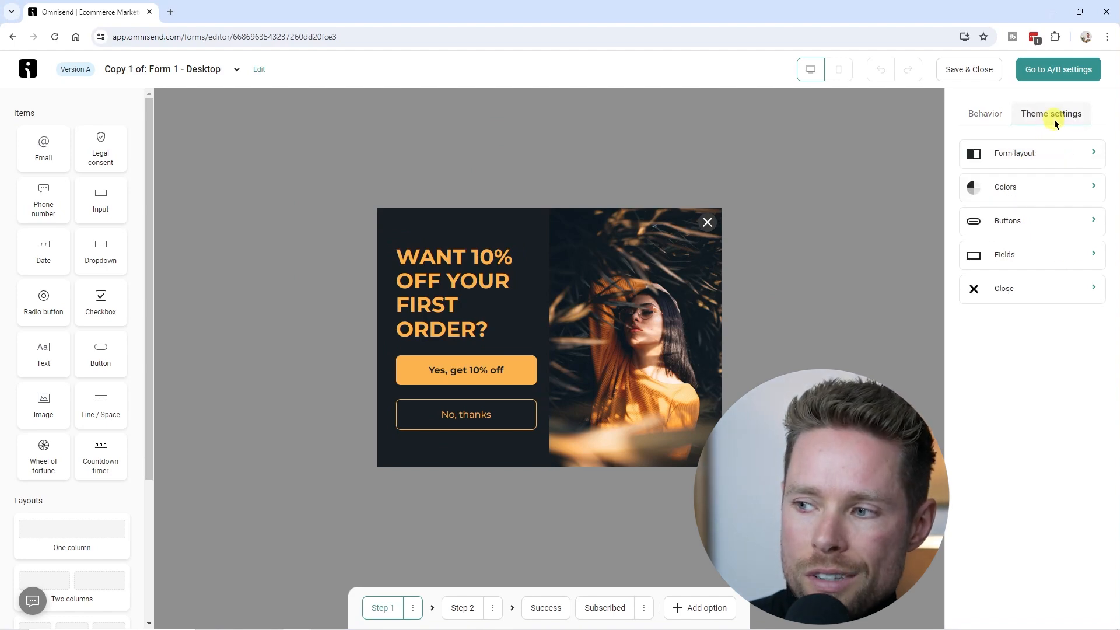
pyautogui.click(971, 153)
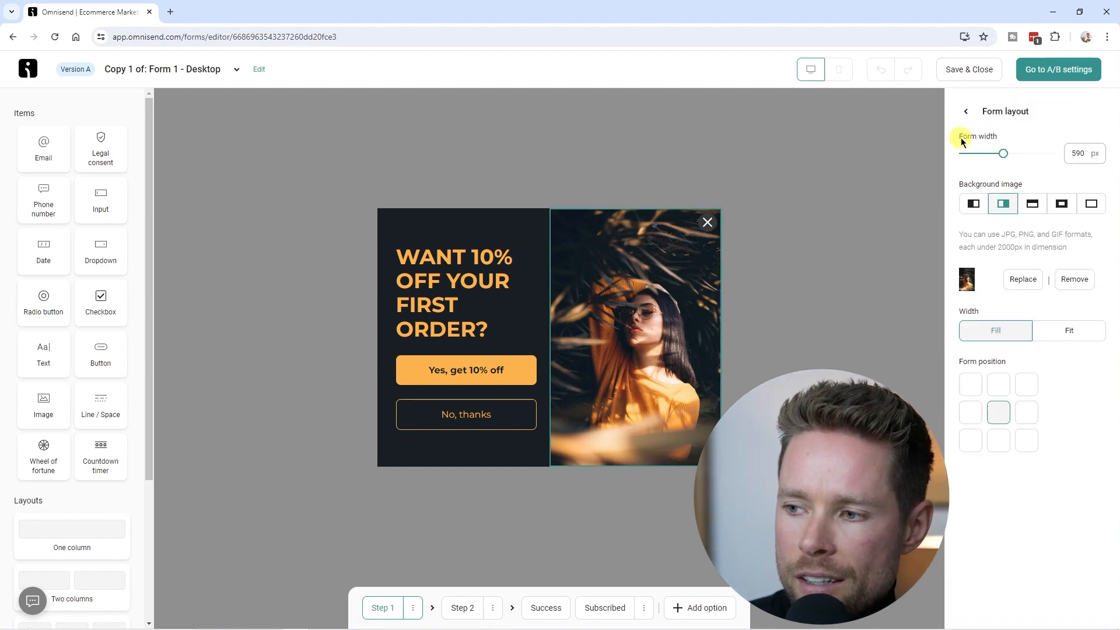
pyautogui.moveTo(1005, 153); pyautogui.dragTo(1054, 153)
pyautogui.click(965, 70)
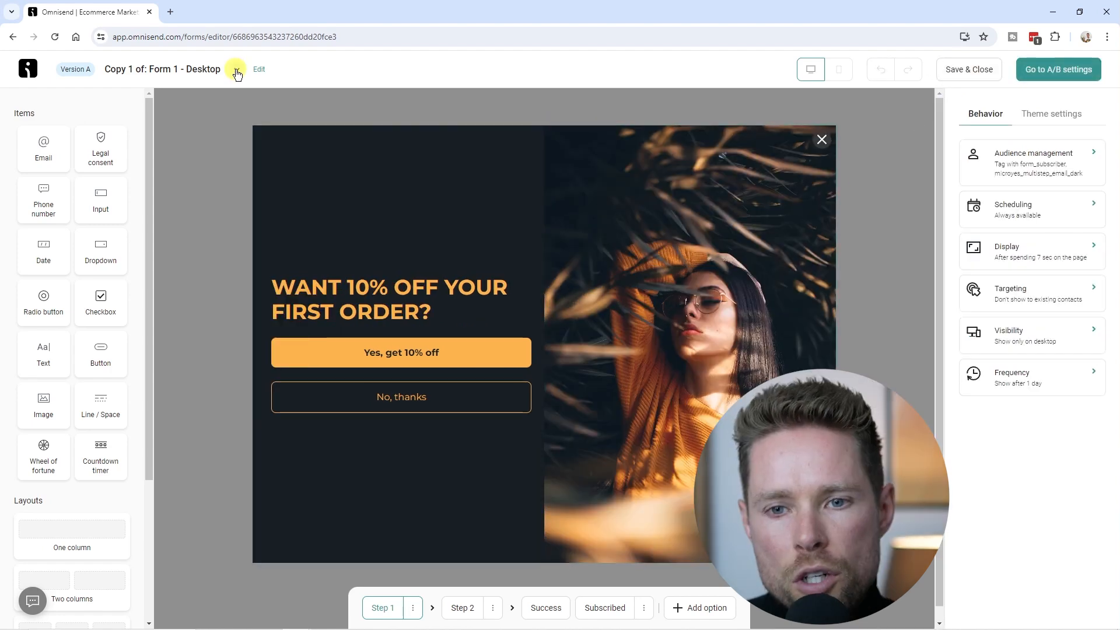
# Switch to Version B, try the form layout without a background image and restore the layout with the image on the right
pyautogui.click(236, 69)
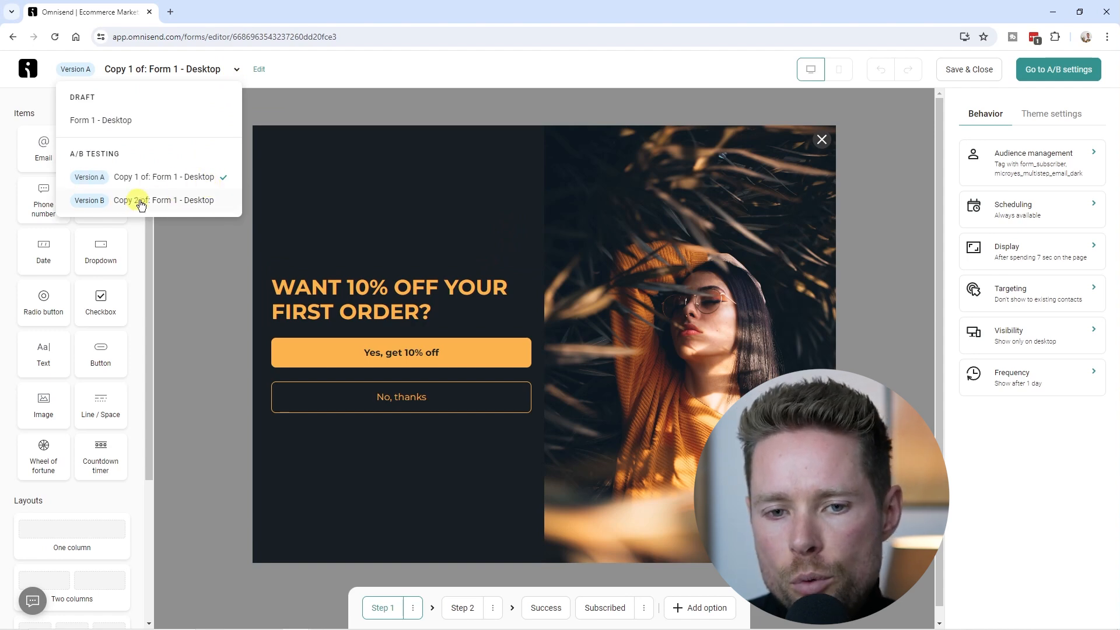
pyautogui.click(195, 208)
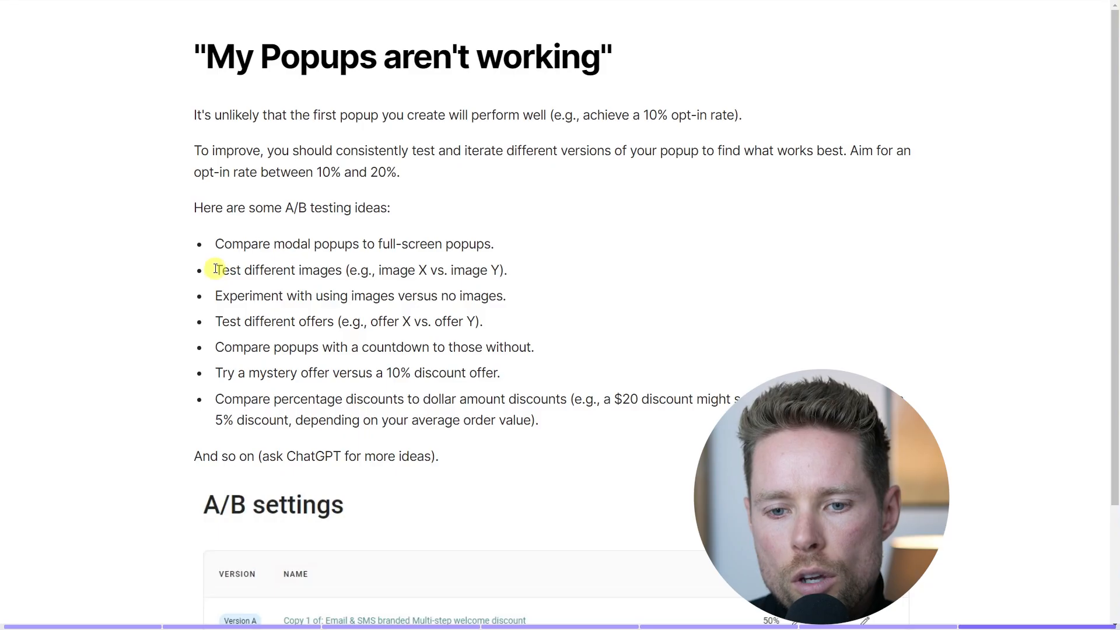
pyautogui.moveTo(216, 270); pyautogui.dragTo(343, 271)
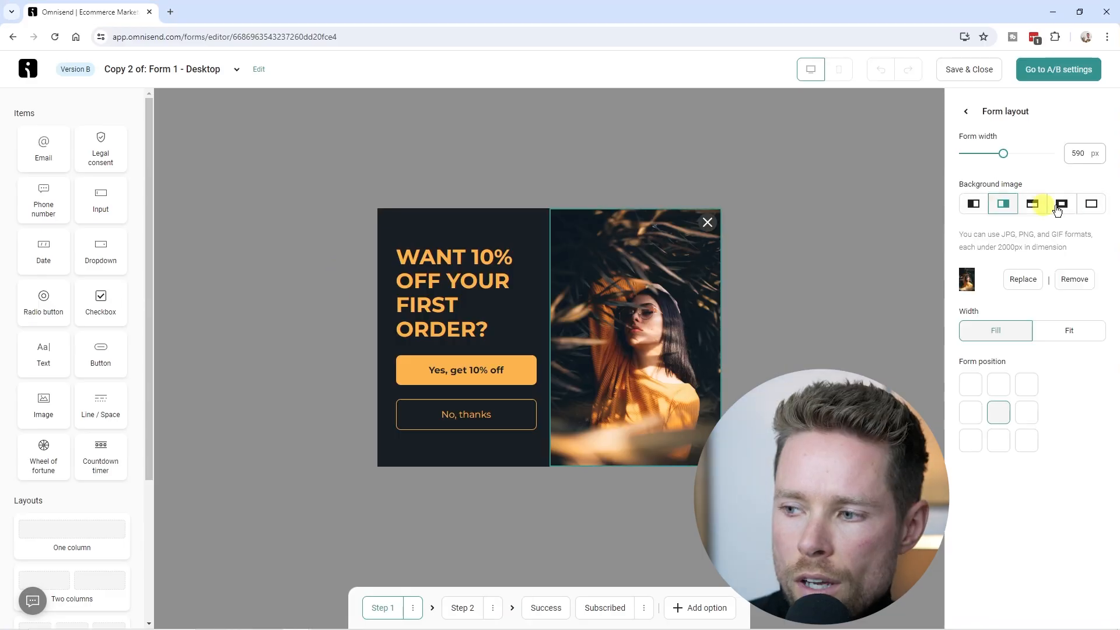
pyautogui.click(1090, 204)
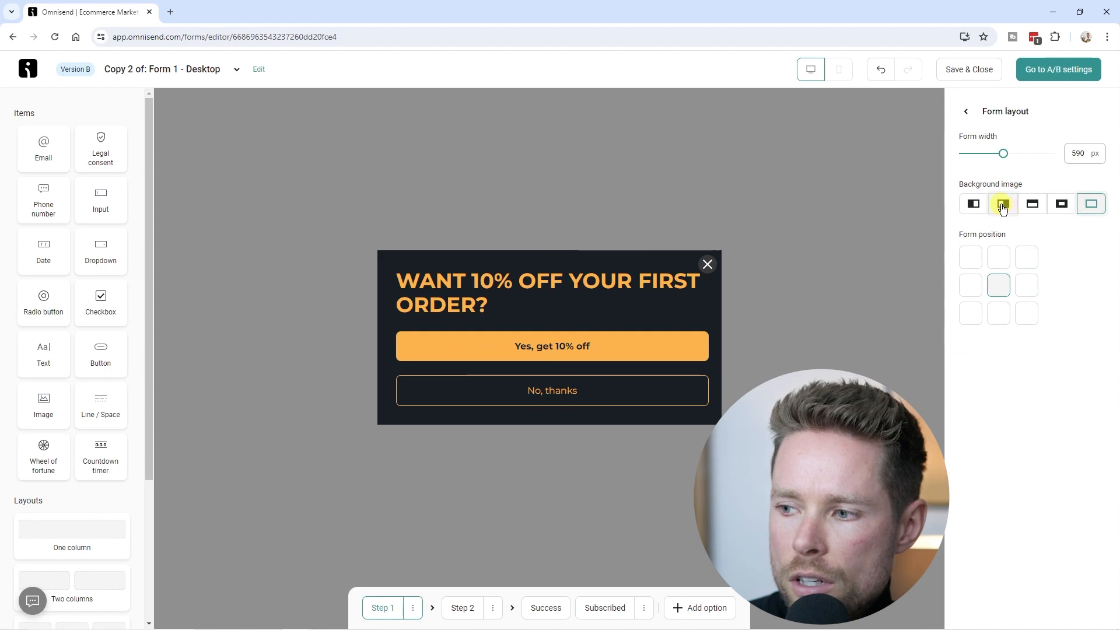
pyautogui.click(1003, 205)
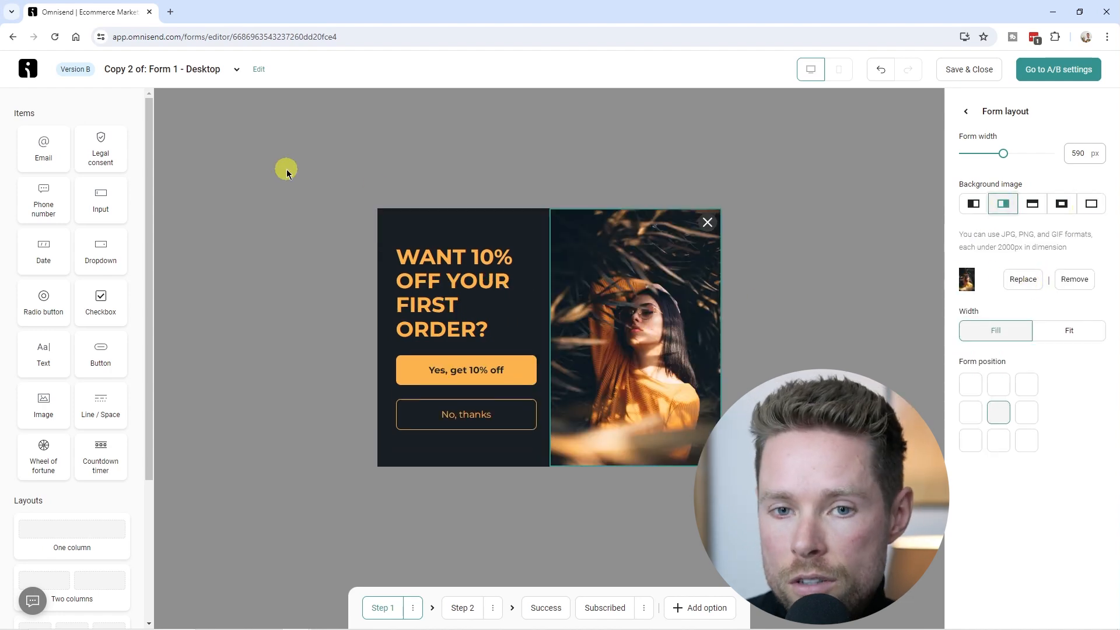
# Save the changes to Version B and switch back to Version A of the A/B test
pyautogui.click(236, 70)
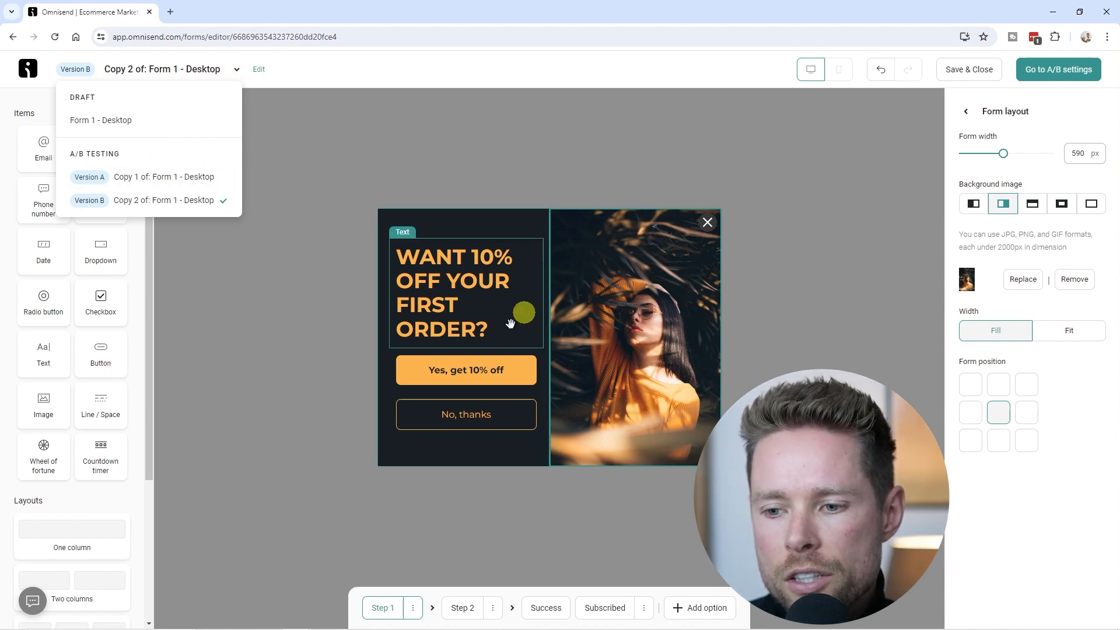
pyautogui.click(166, 184)
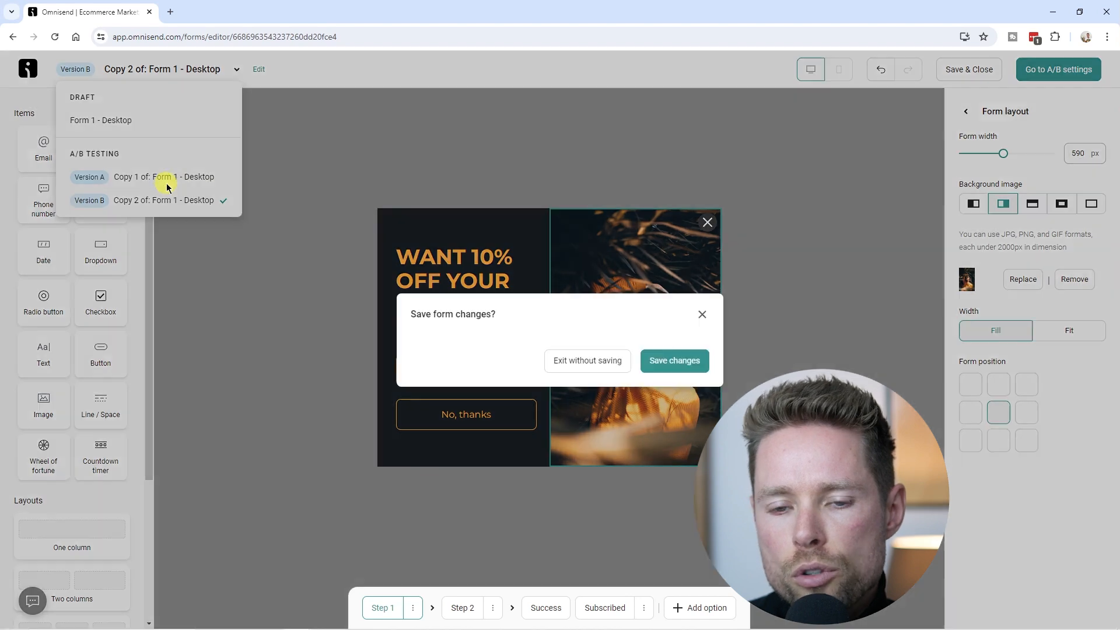
pyautogui.click(675, 367)
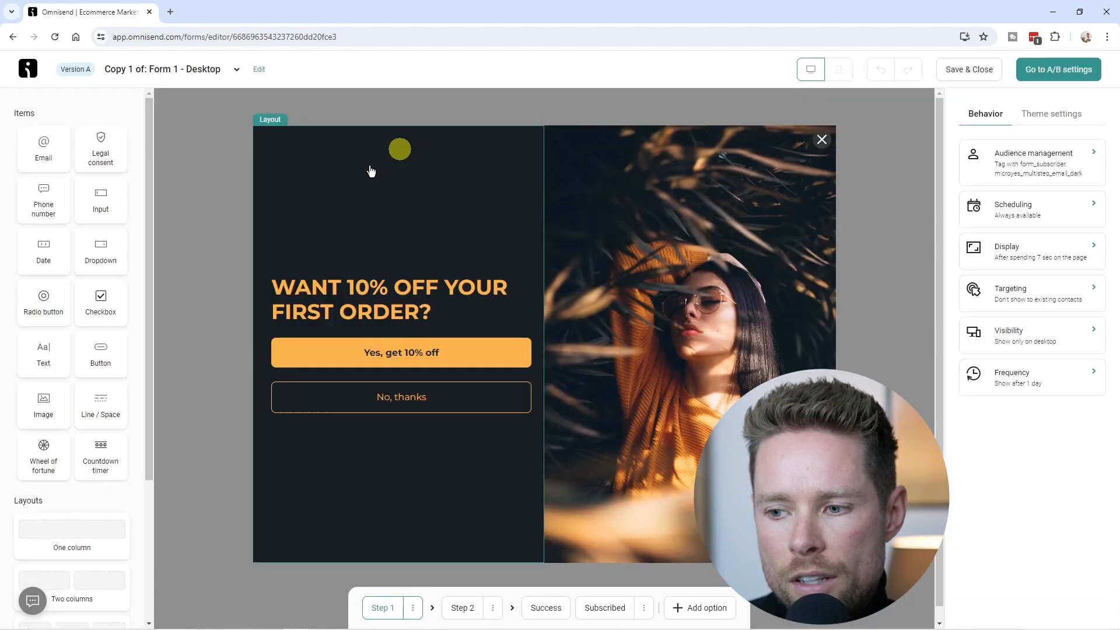
# Switch to the popup notes and review the A/B testing ideas on images versus no images, different offers, countdowns and mystery offers
pyautogui.click(236, 69)
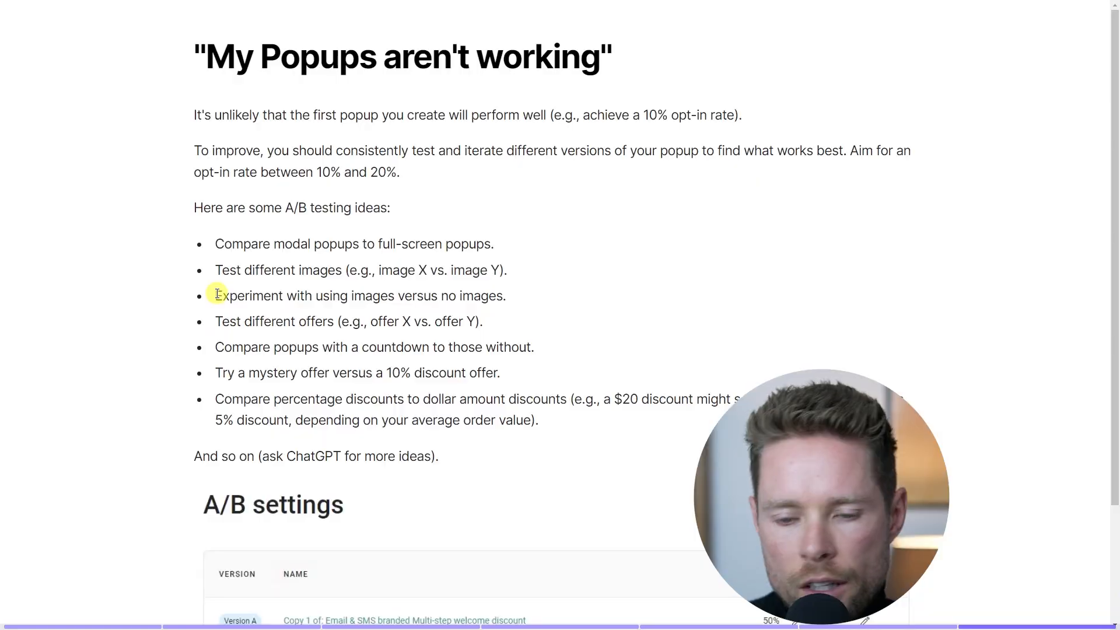
pyautogui.moveTo(216, 296); pyautogui.dragTo(508, 296)
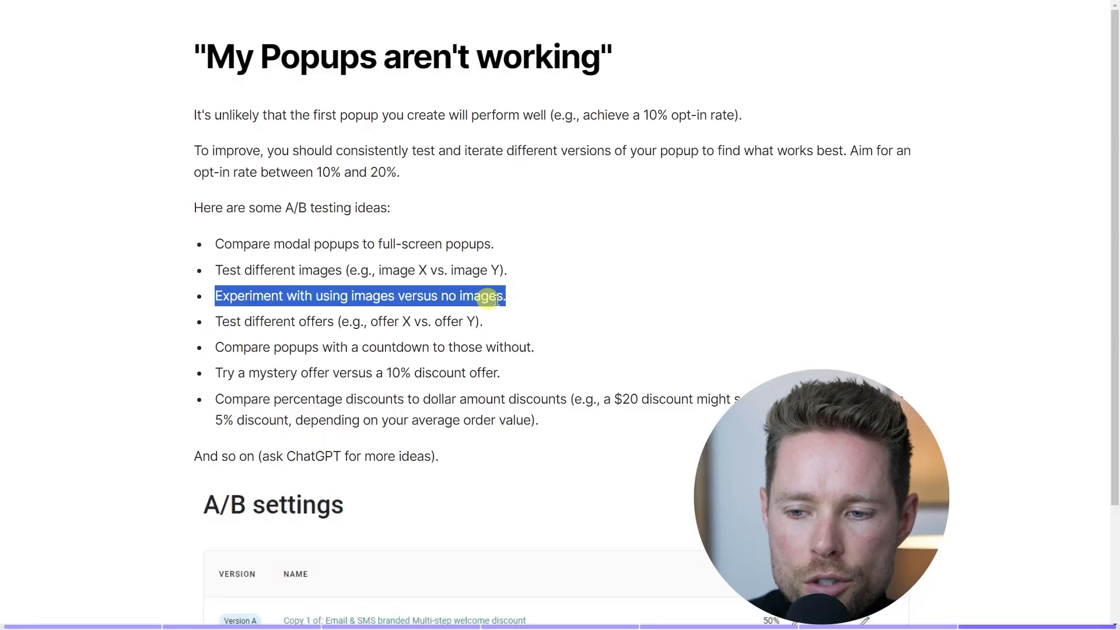
pyautogui.click(216, 322)
pyautogui.moveTo(216, 322); pyautogui.dragTo(333, 322)
pyautogui.click(217, 348)
pyautogui.moveTo(217, 350); pyautogui.dragTo(216, 375)
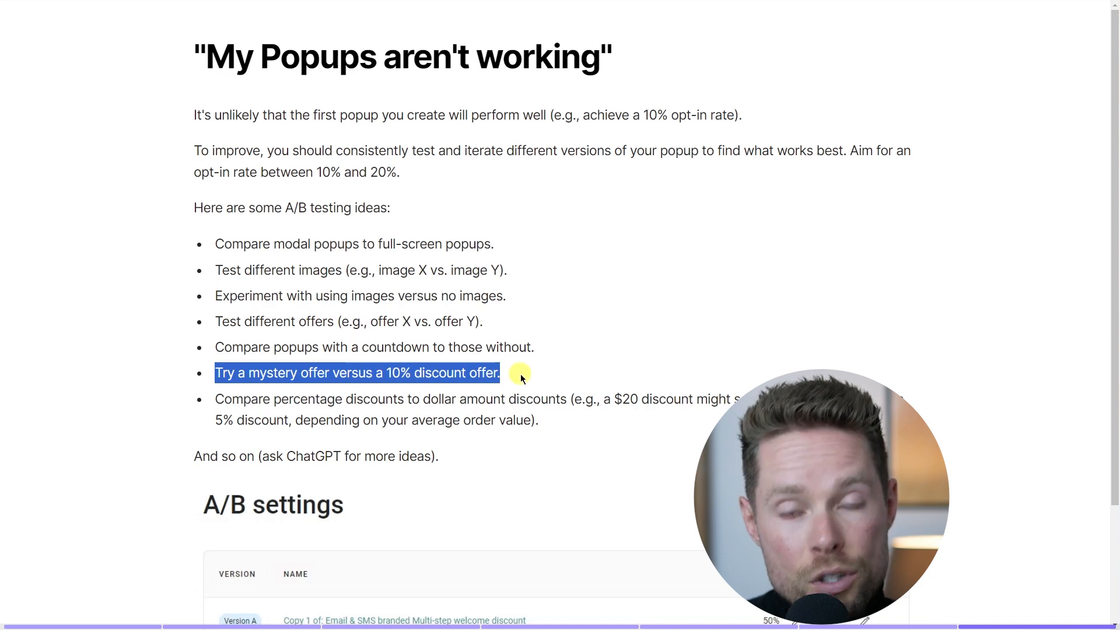
pyautogui.click(502, 373)
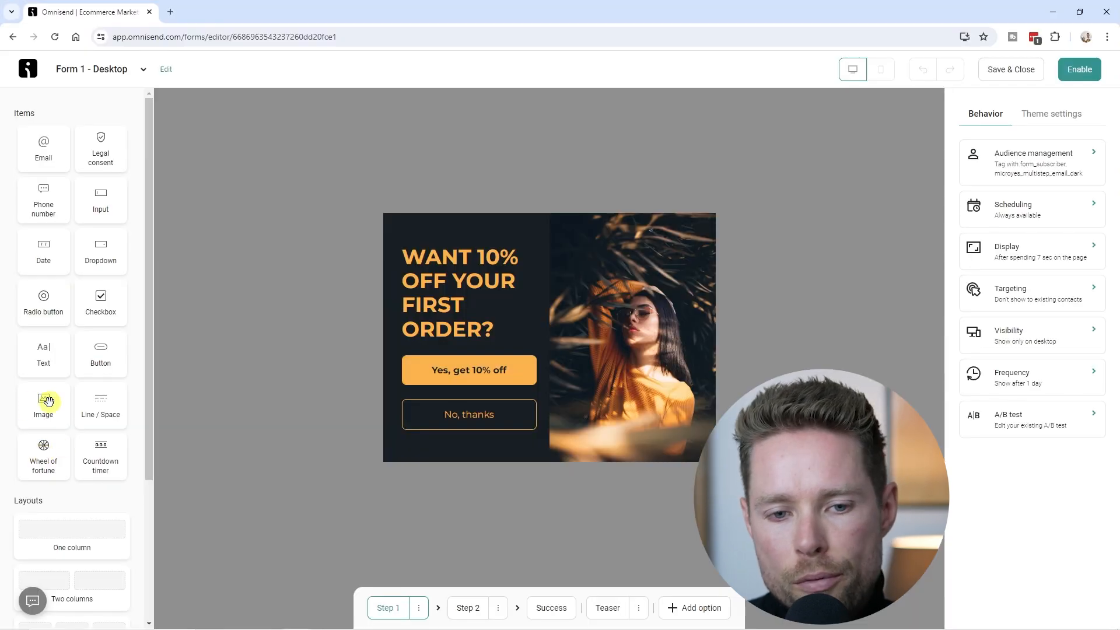
# Add a Wheel of fortune item to Step 1 of Form 1 - Desktop, near the "Yes, get 10% off" button
pyautogui.moveTo(47, 441); pyautogui.dragTo(464, 367)
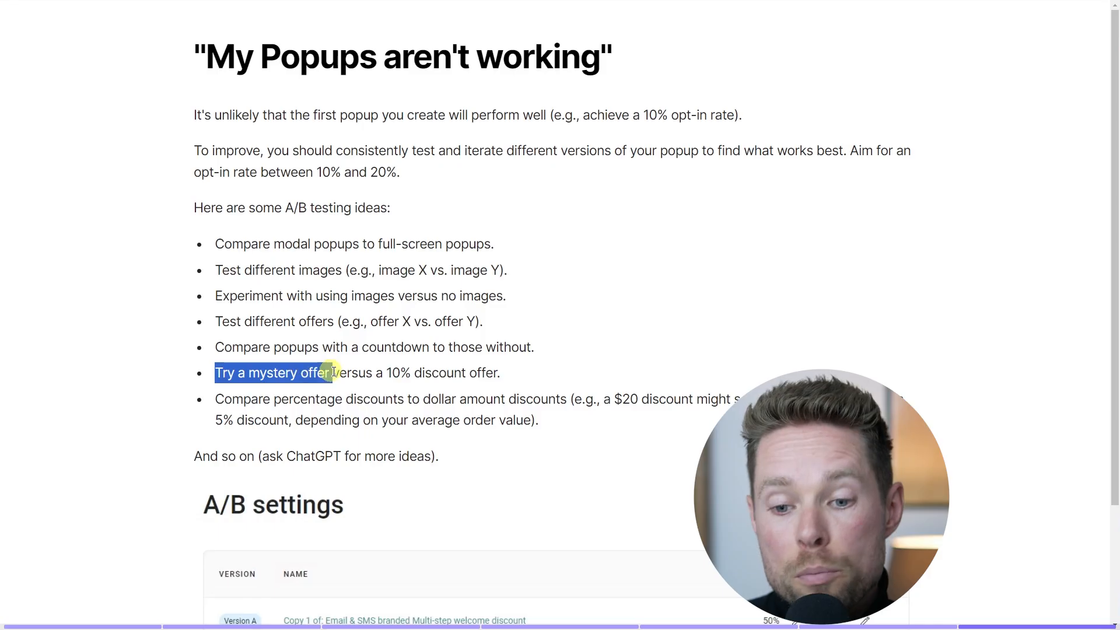
# Return to the popup notes and examine the mystery offer idea and the percentage versus dollar amount discount comparison in relation to average order value
pyautogui.moveTo(349, 372); pyautogui.dragTo(505, 377)
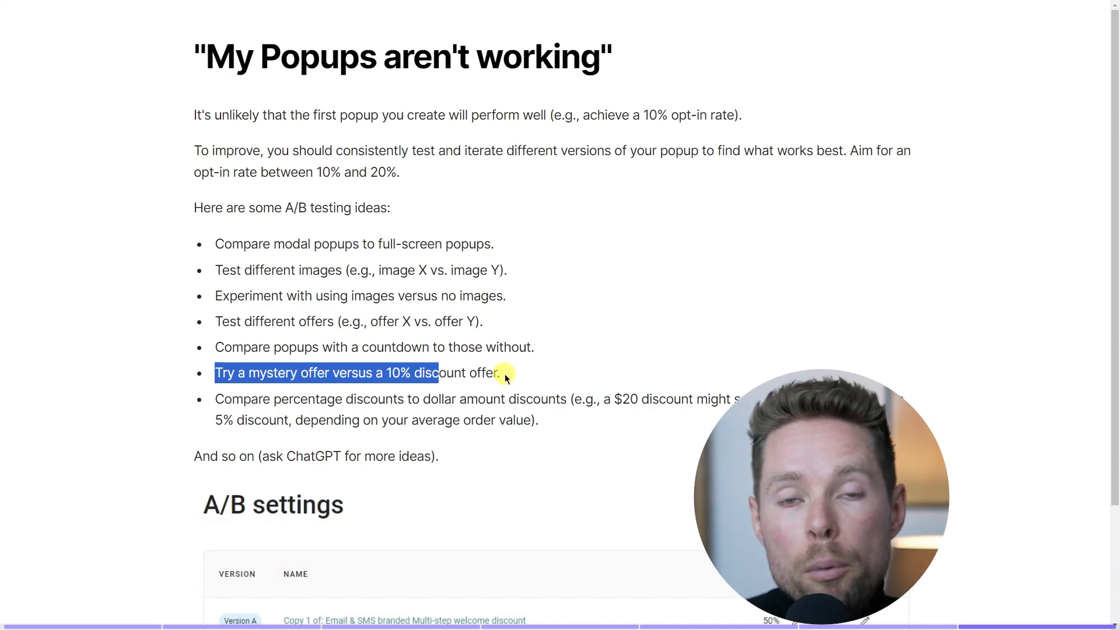
pyautogui.click(257, 402)
pyautogui.moveTo(218, 400); pyautogui.dragTo(381, 398)
pyautogui.click(294, 398)
pyautogui.moveTo(234, 400); pyautogui.dragTo(862, 399)
pyautogui.click(761, 400)
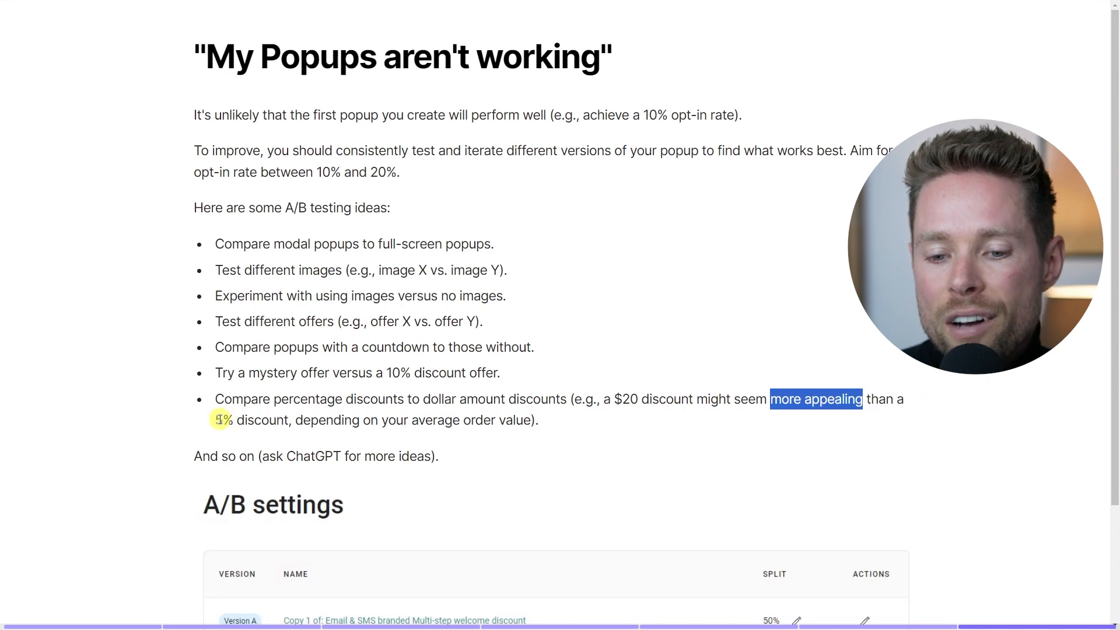
pyautogui.moveTo(295, 420); pyautogui.dragTo(551, 424)
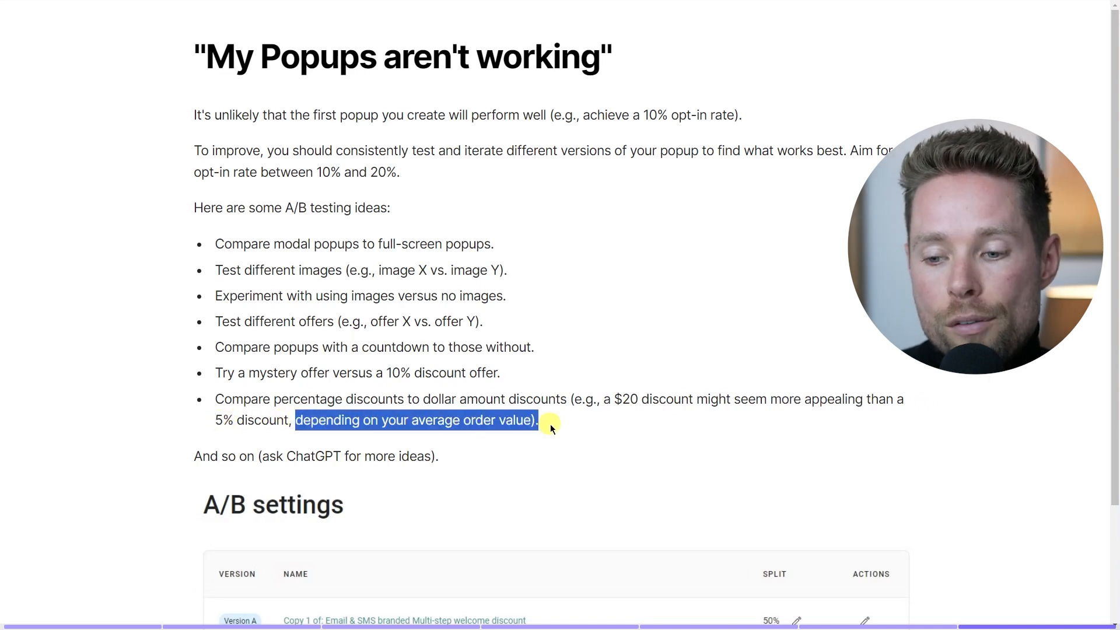
pyautogui.moveTo(215, 419); pyautogui.dragTo(233, 420)
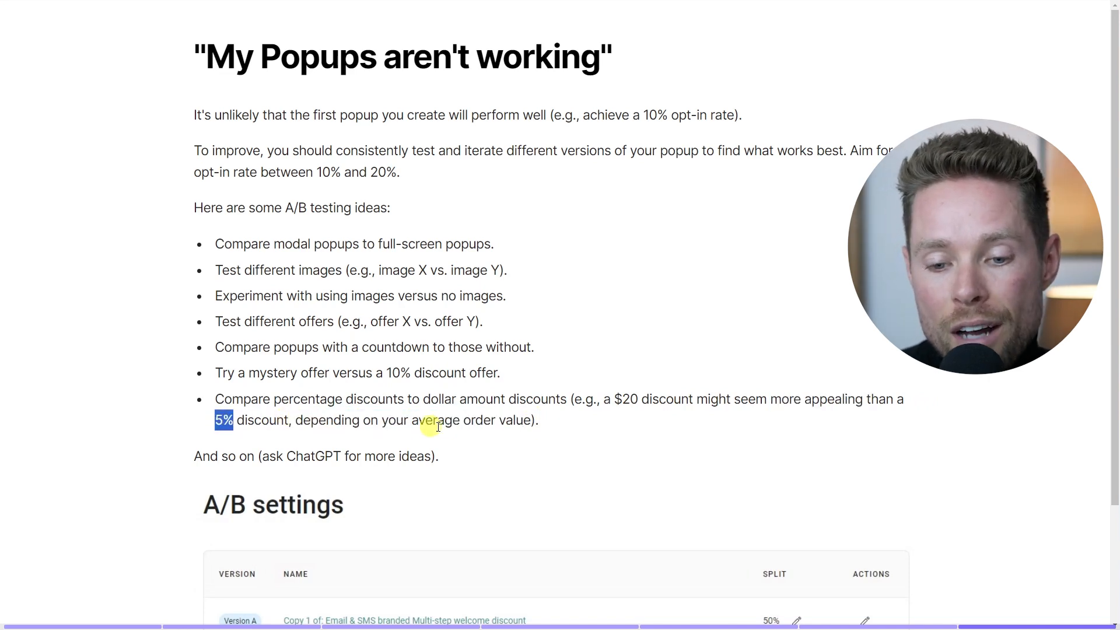
pyautogui.moveTo(410, 421); pyautogui.dragTo(534, 421)
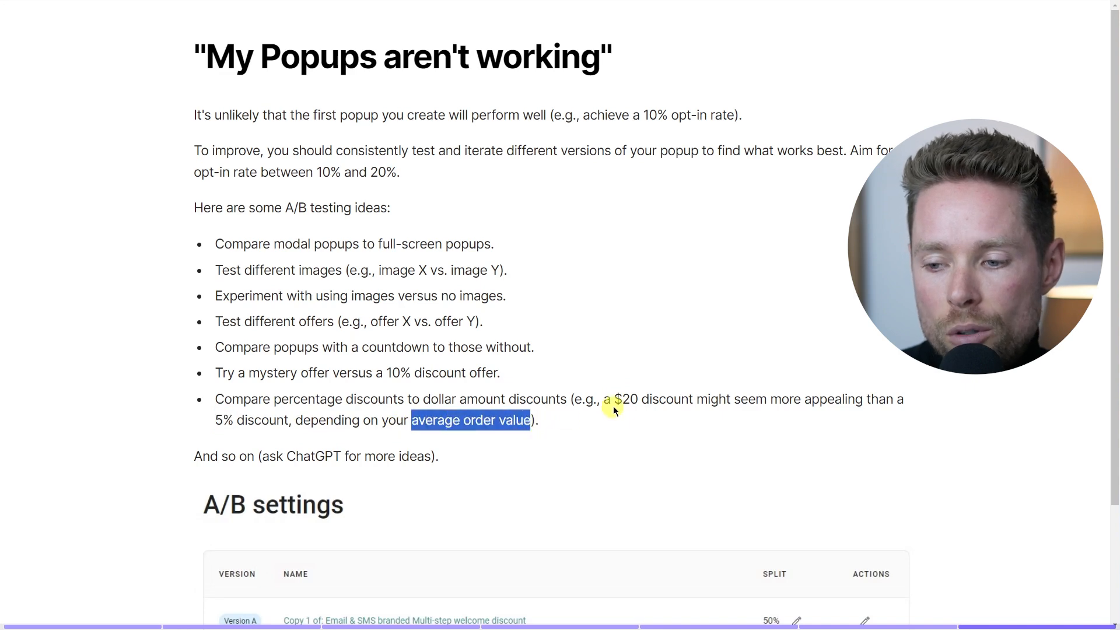
pyautogui.moveTo(614, 400); pyautogui.dragTo(637, 399)
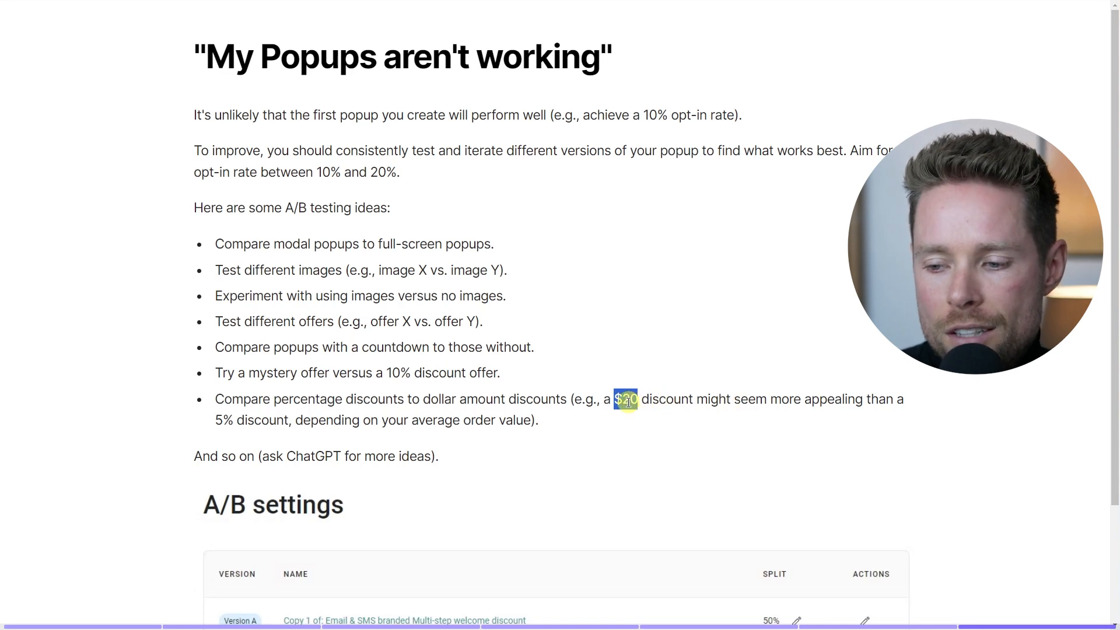
pyautogui.moveTo(216, 422); pyautogui.dragTo(290, 430)
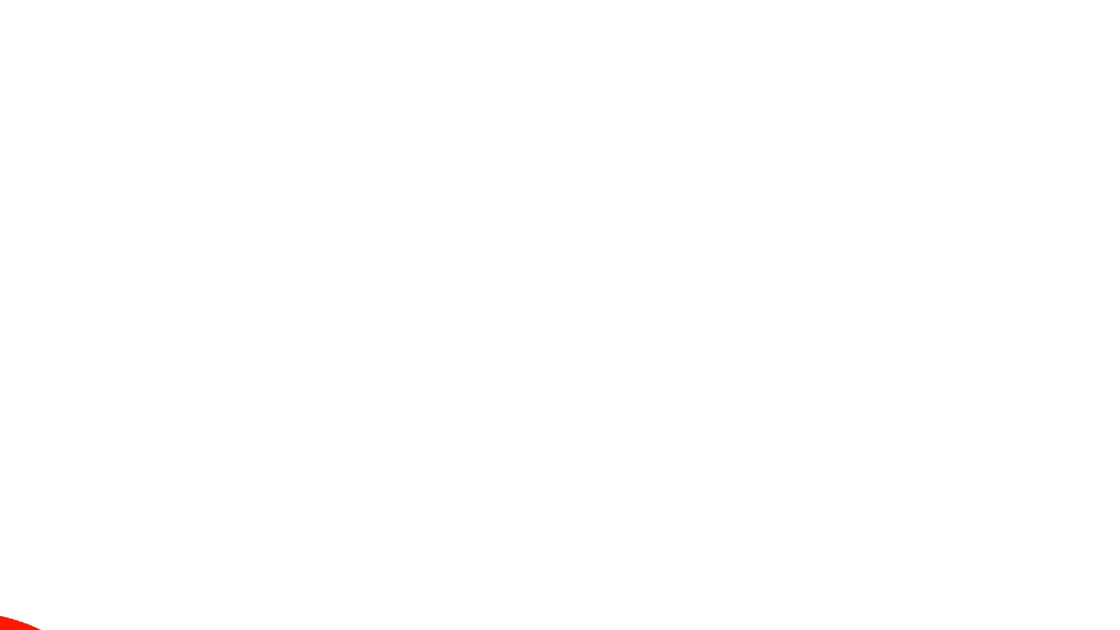